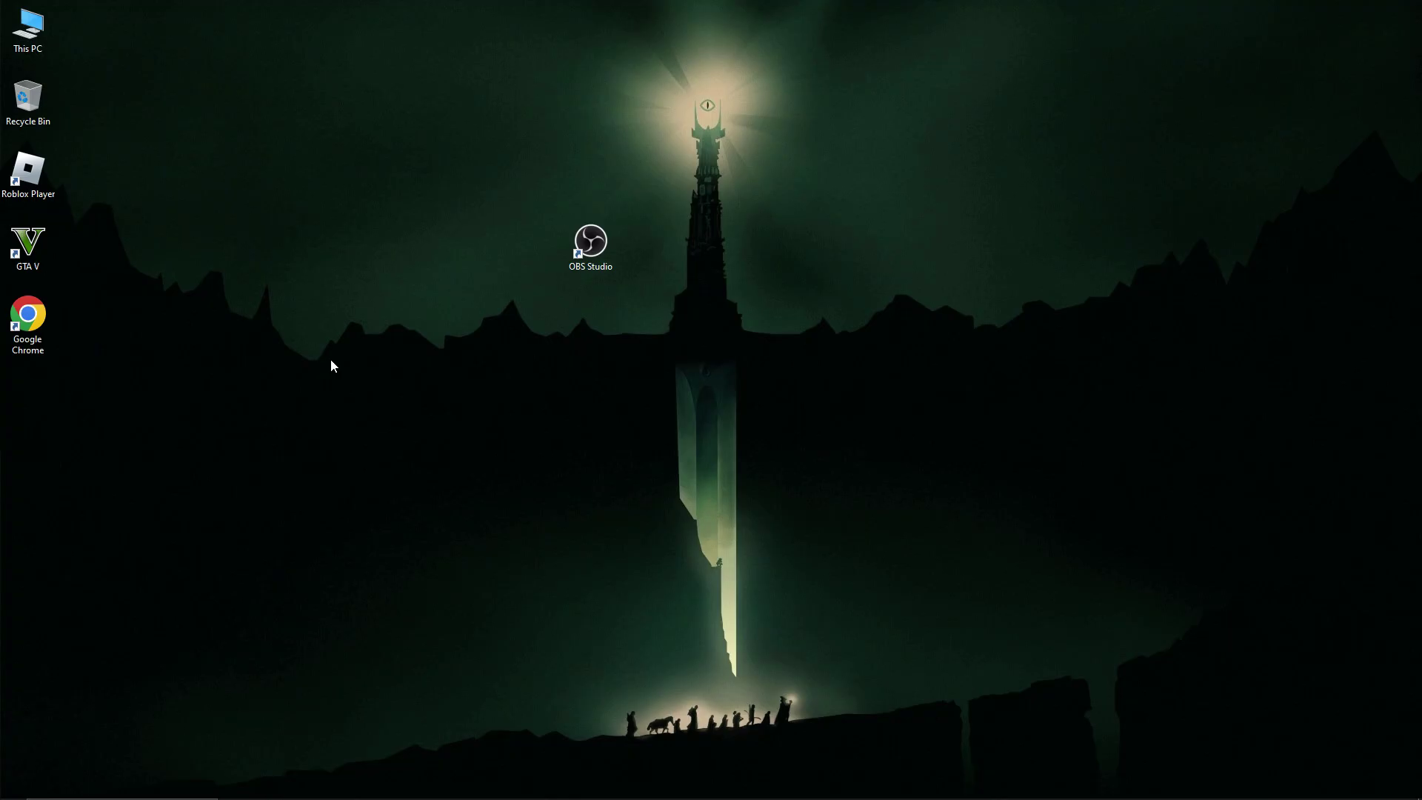
Step: Move the OBS Studio desktop shortcut over the tower in the wallpaper
left_click_drag(578, 247, 707, 268)
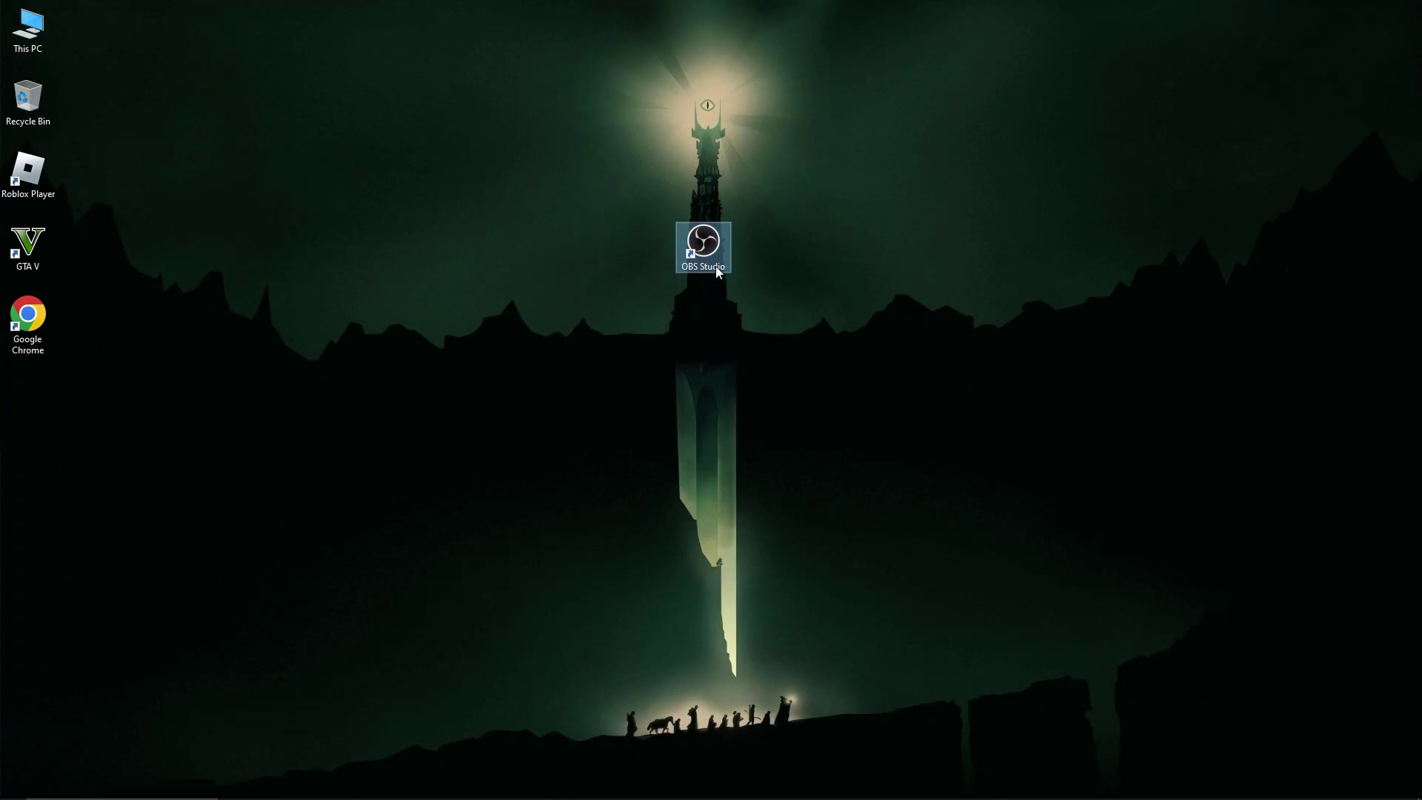
left_click(695, 278)
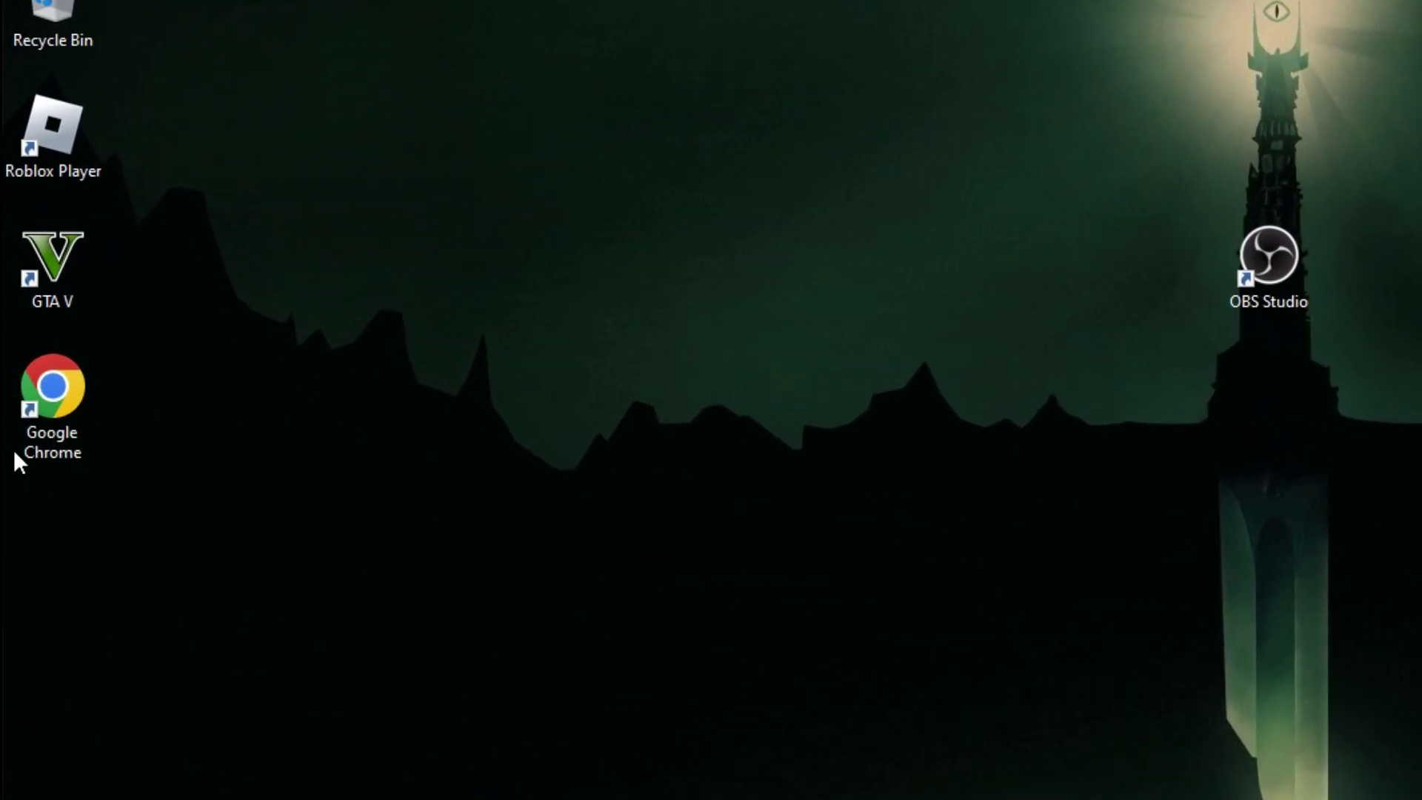
Step: In Google Chrome, search for "droidcam for obs" and open the DroidCam OBS page from Dev47Apps
double_click(10, 331)
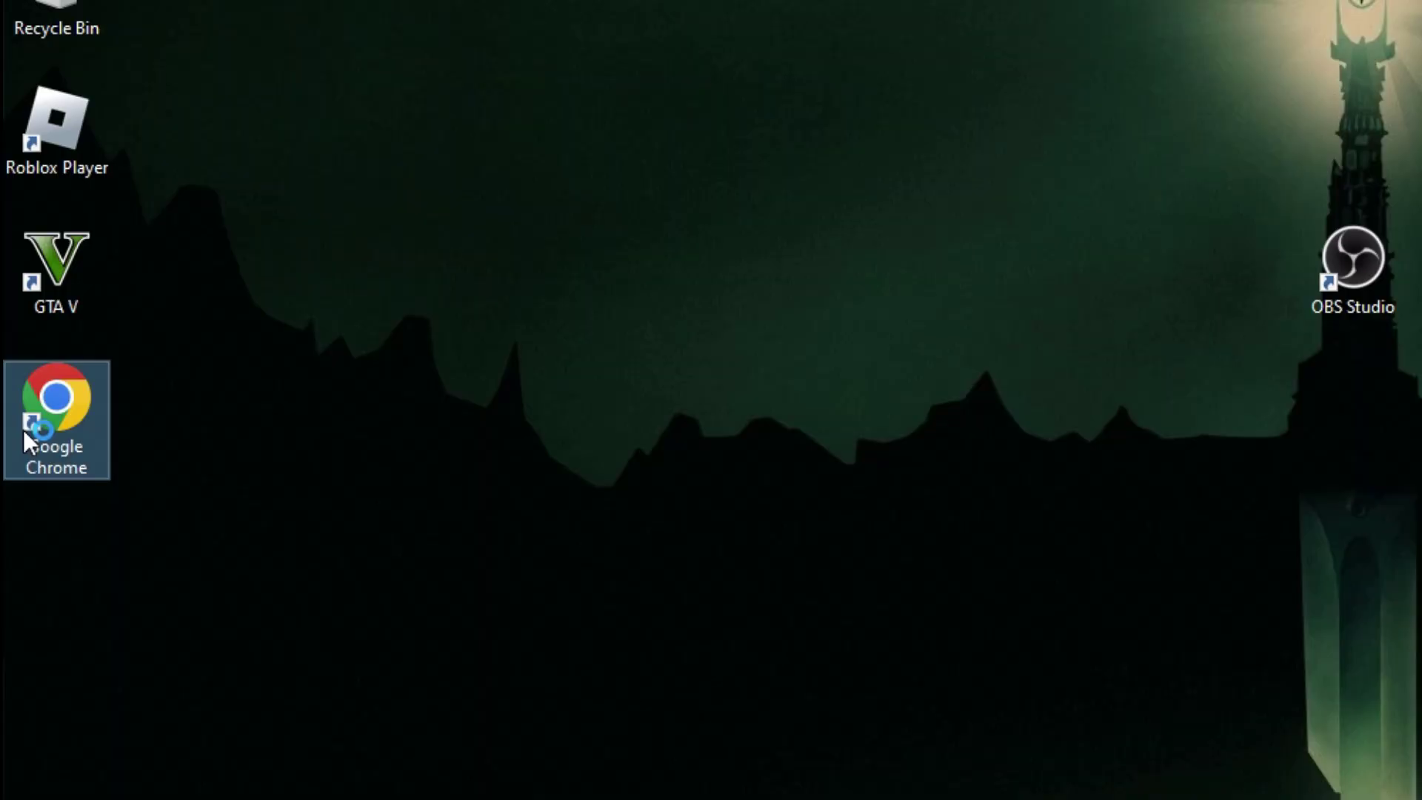
type("d")
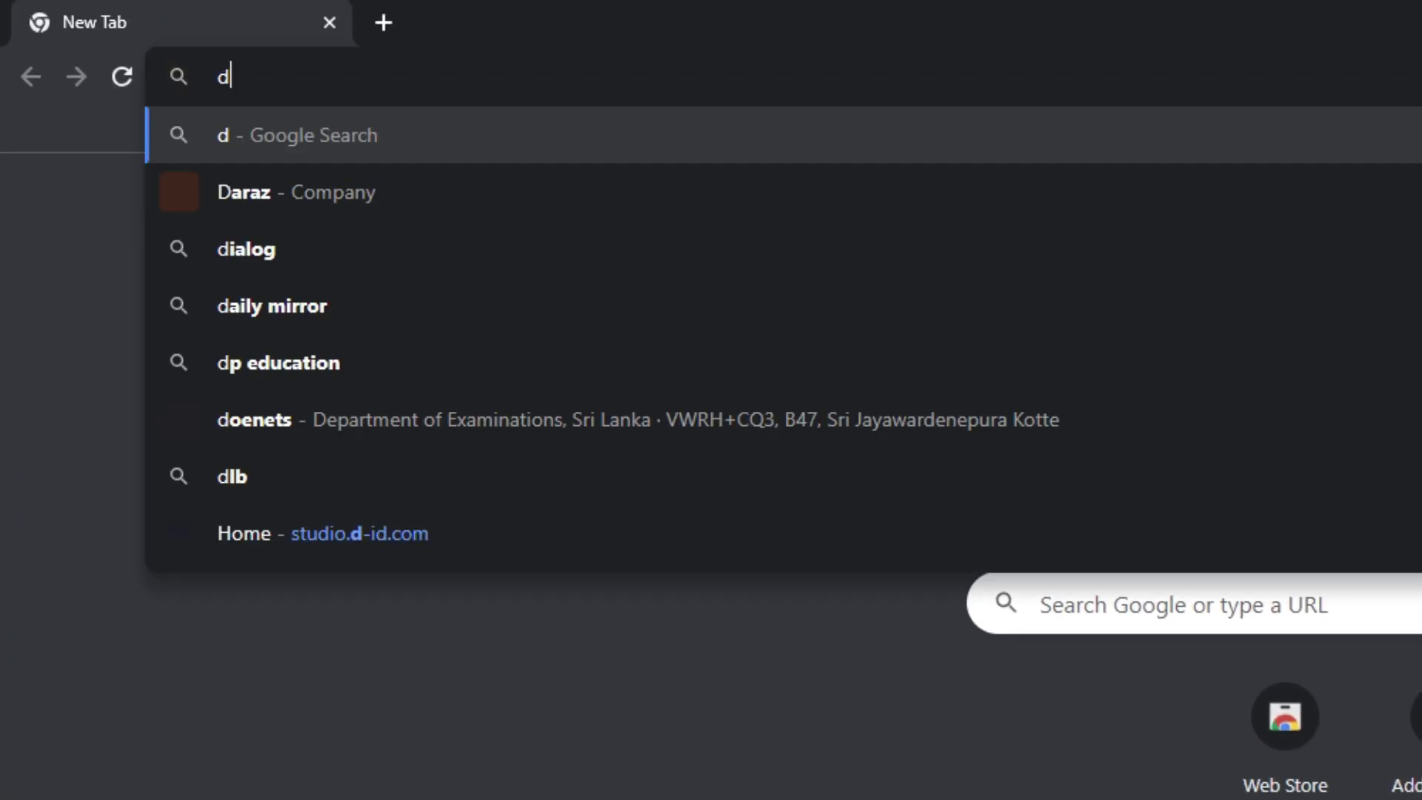
type("roidcam for ")
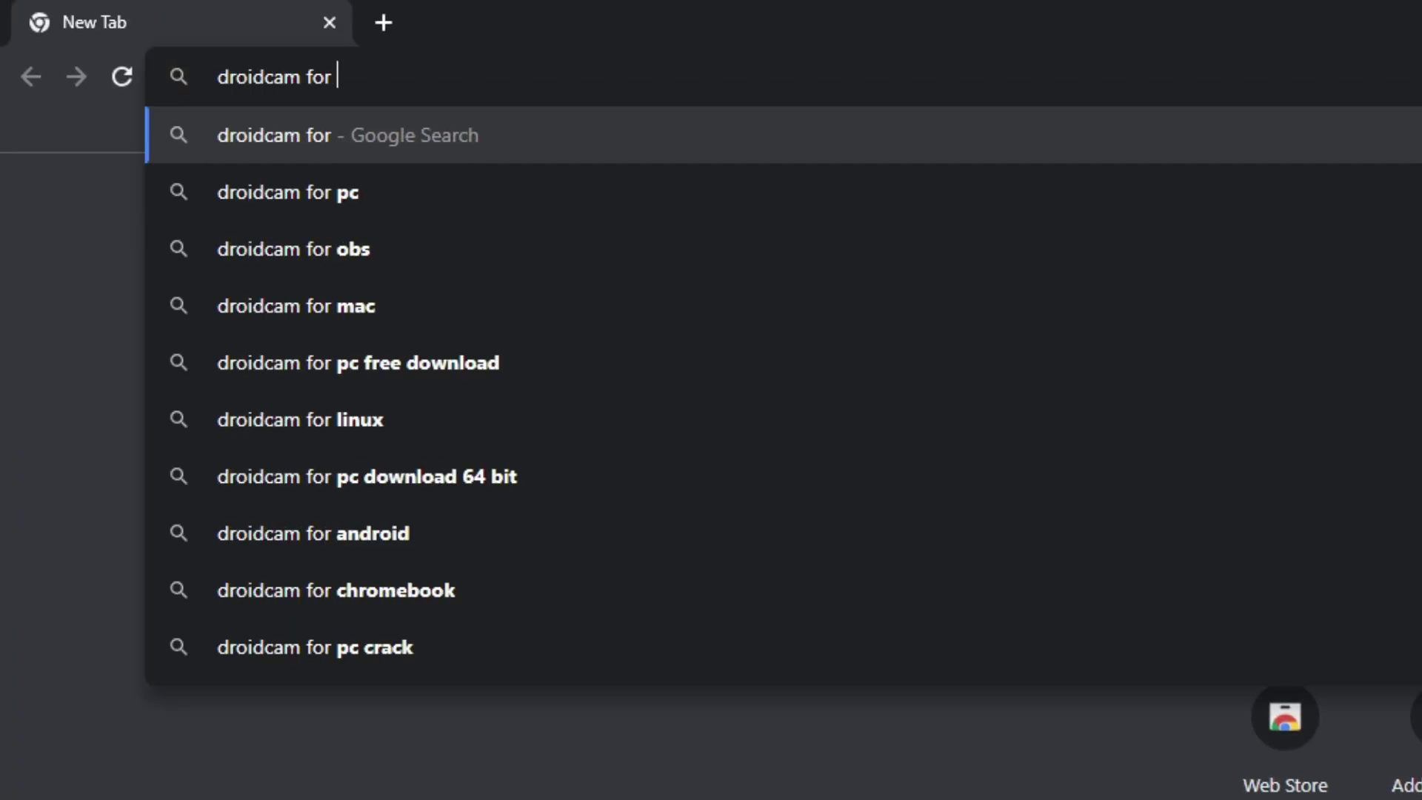
type("obs")
key("Return")
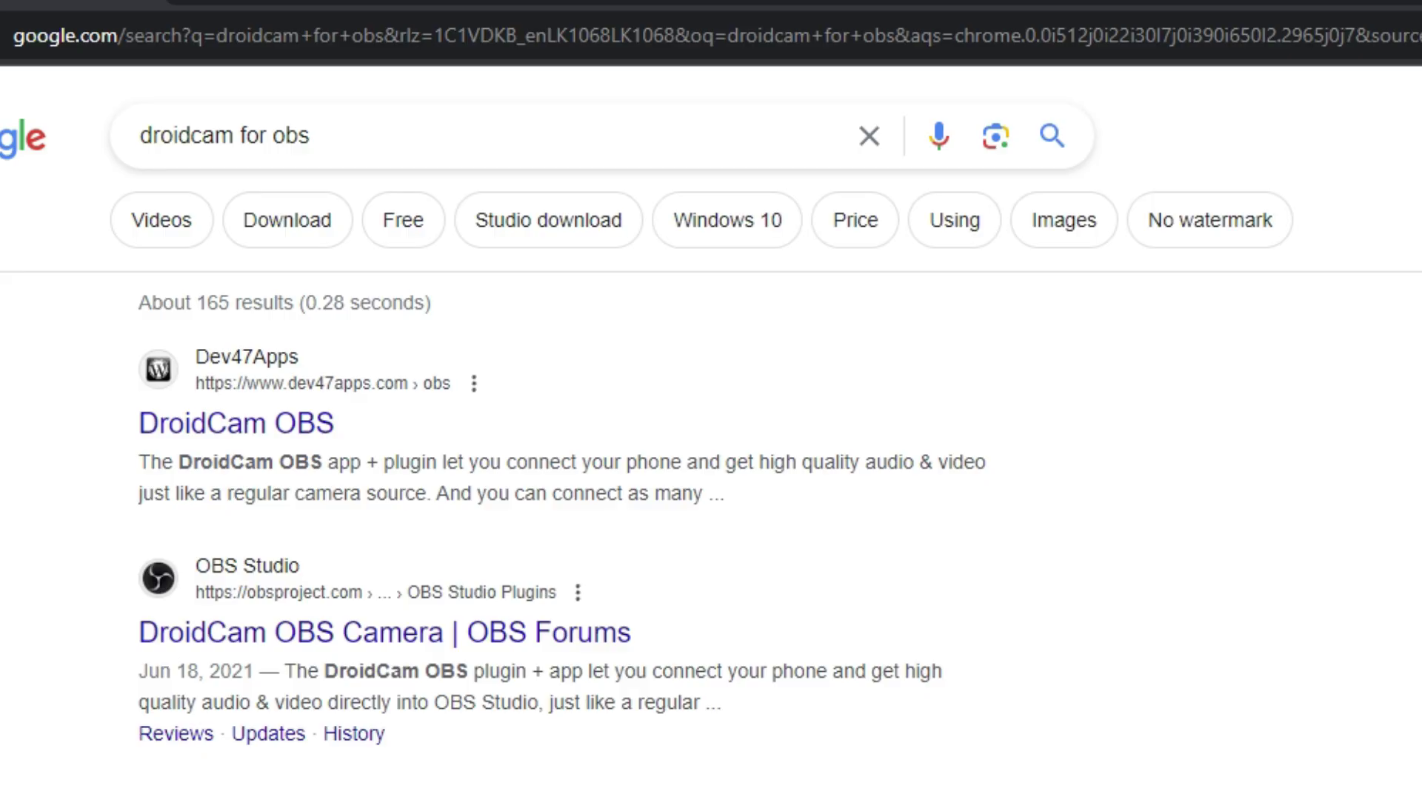
left_click(314, 424)
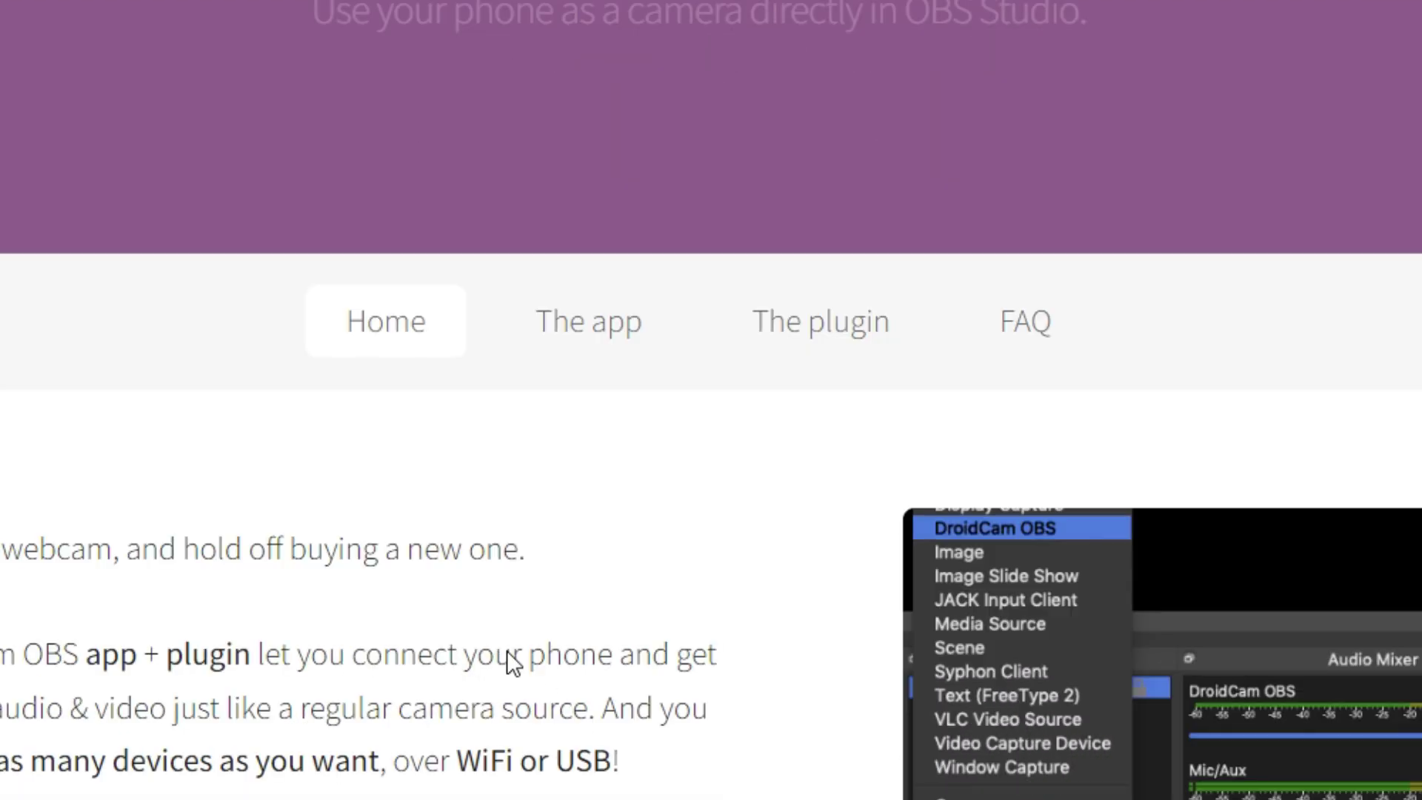
Step: Download the DroidCam OBS plugin for Windows and launch the installer DroidCamOBS.Setup.2.1.0 (2).exe
scroll(314, 628, "down", 7)
scroll(508, 653, "down", 20)
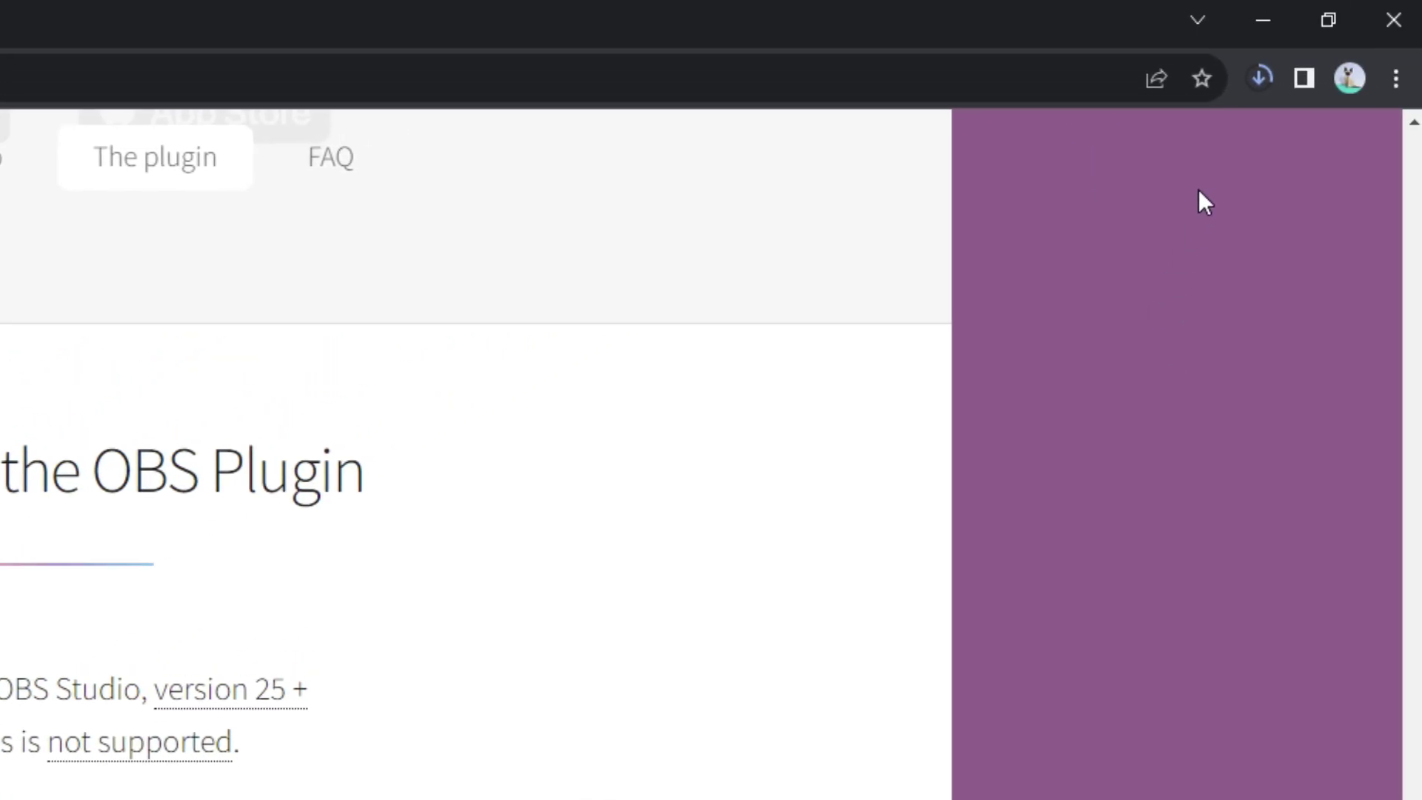
left_click(1259, 82)
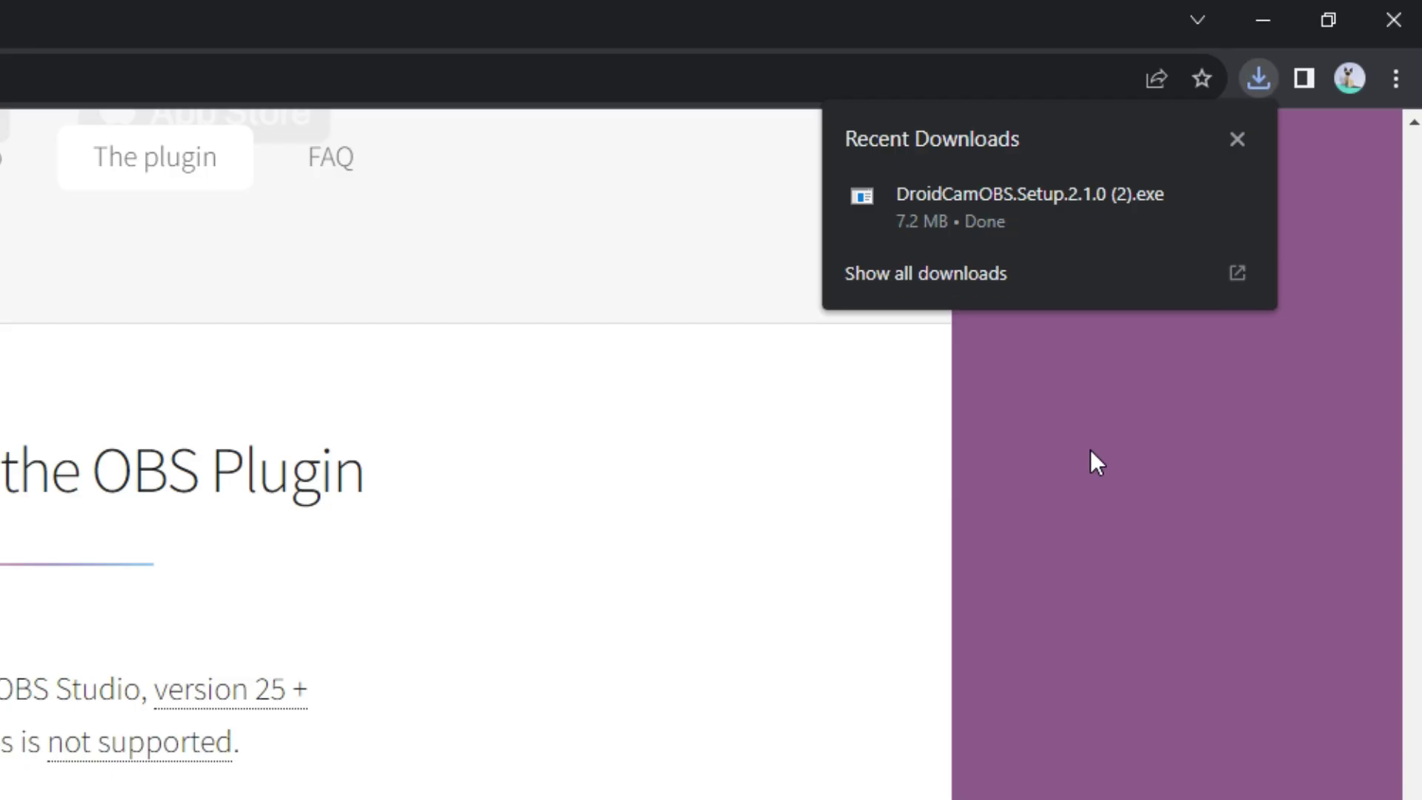
left_click(1082, 194)
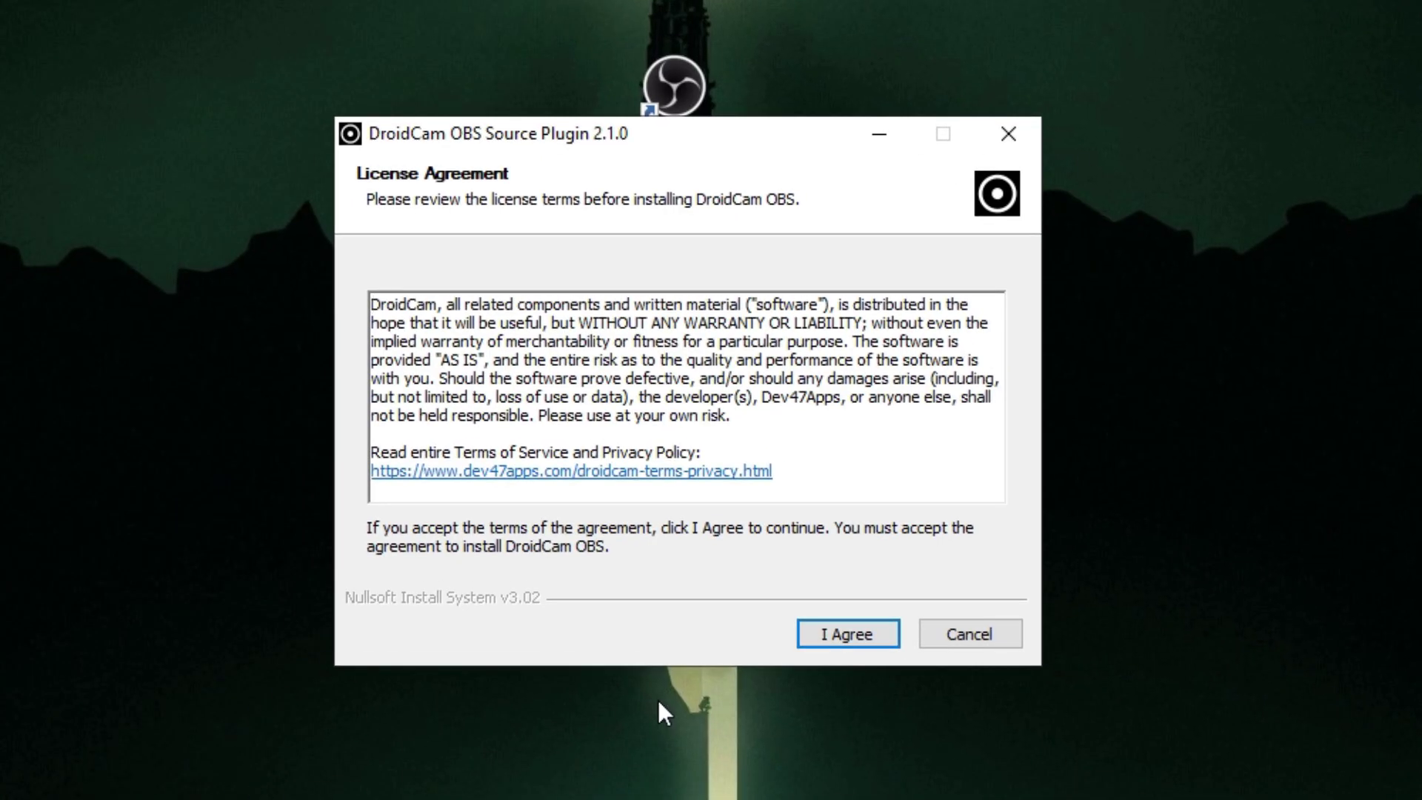
Step: Install the DroidCam OBS plugin into C:\Program Files\obs-studio with Android and Apple USB support, accepting the license
left_click(844, 634)
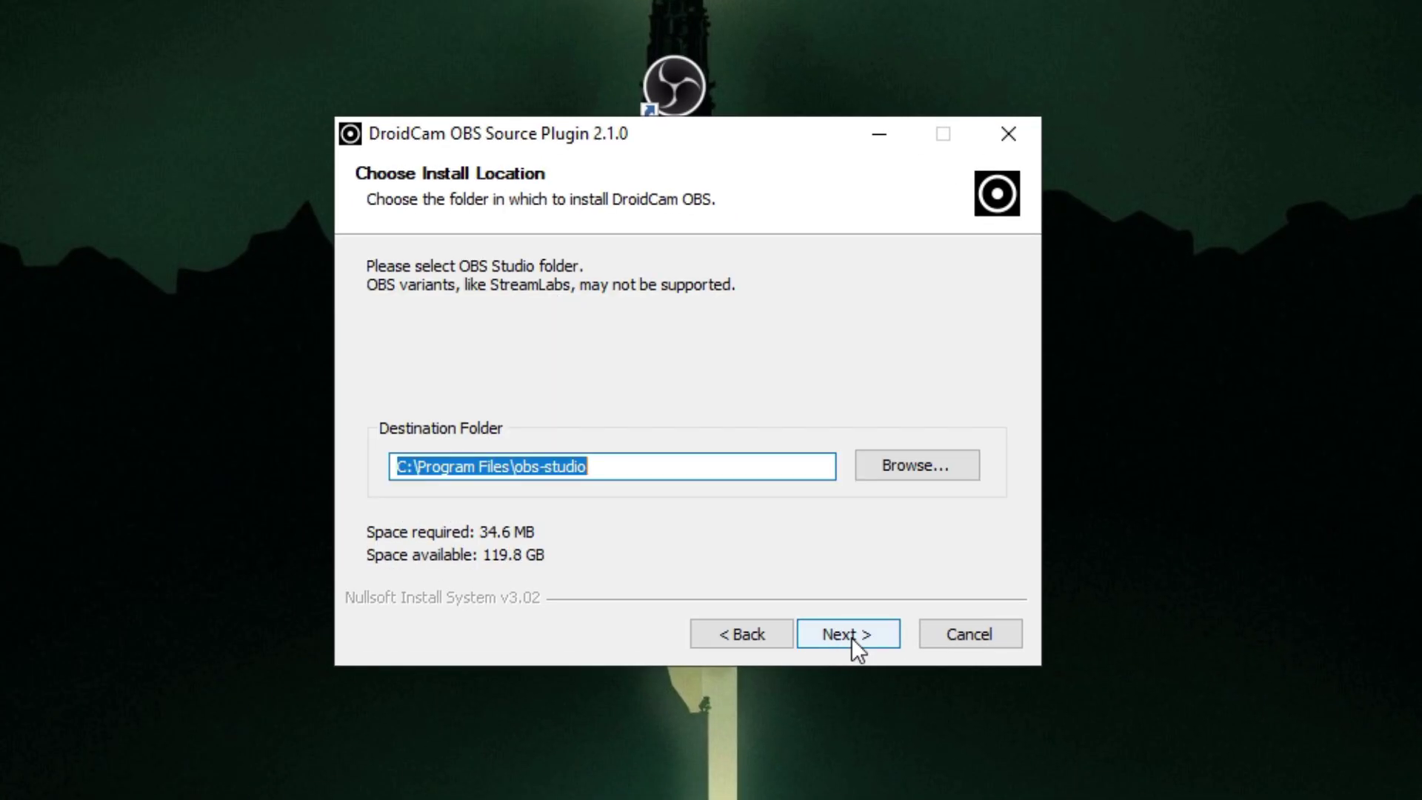
left_click(849, 636)
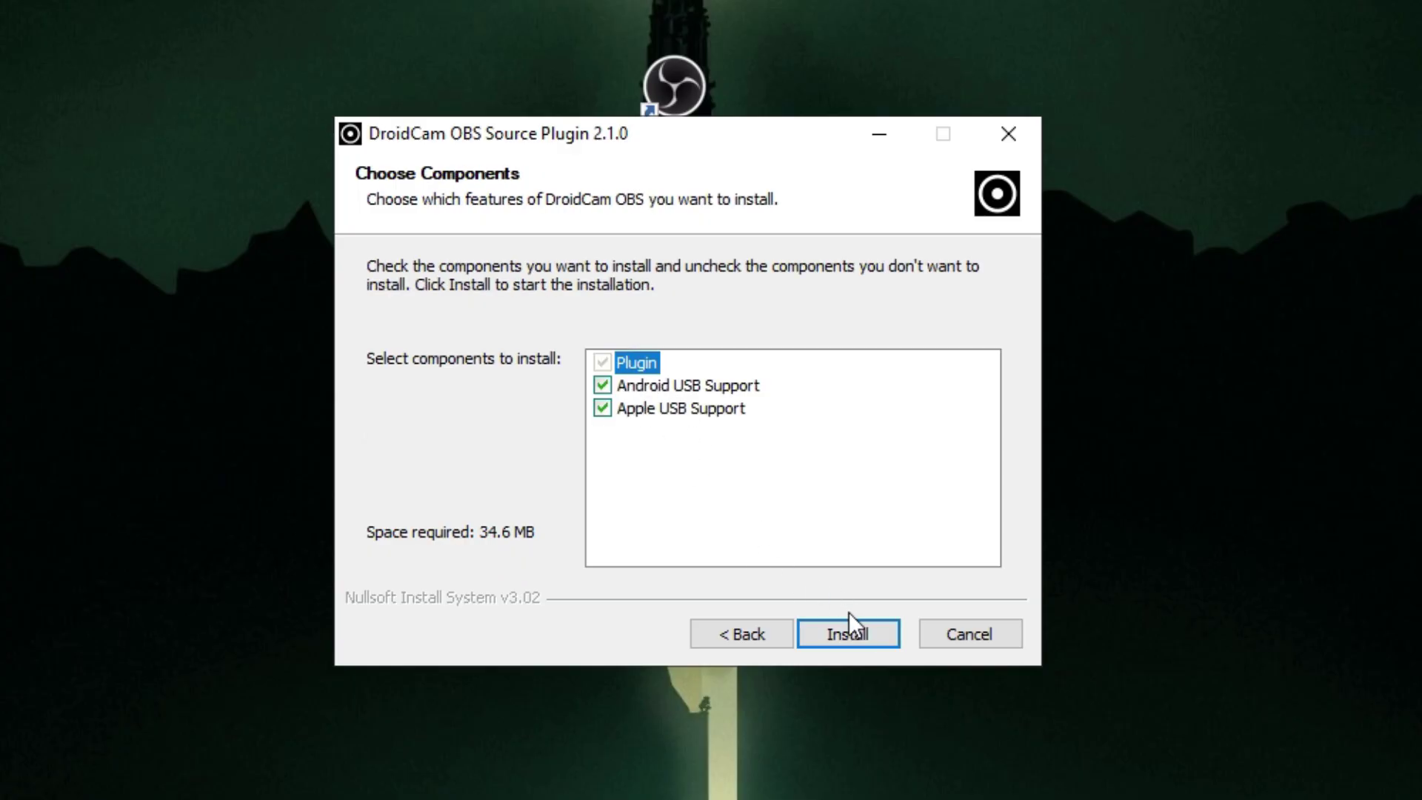
left_click(850, 629)
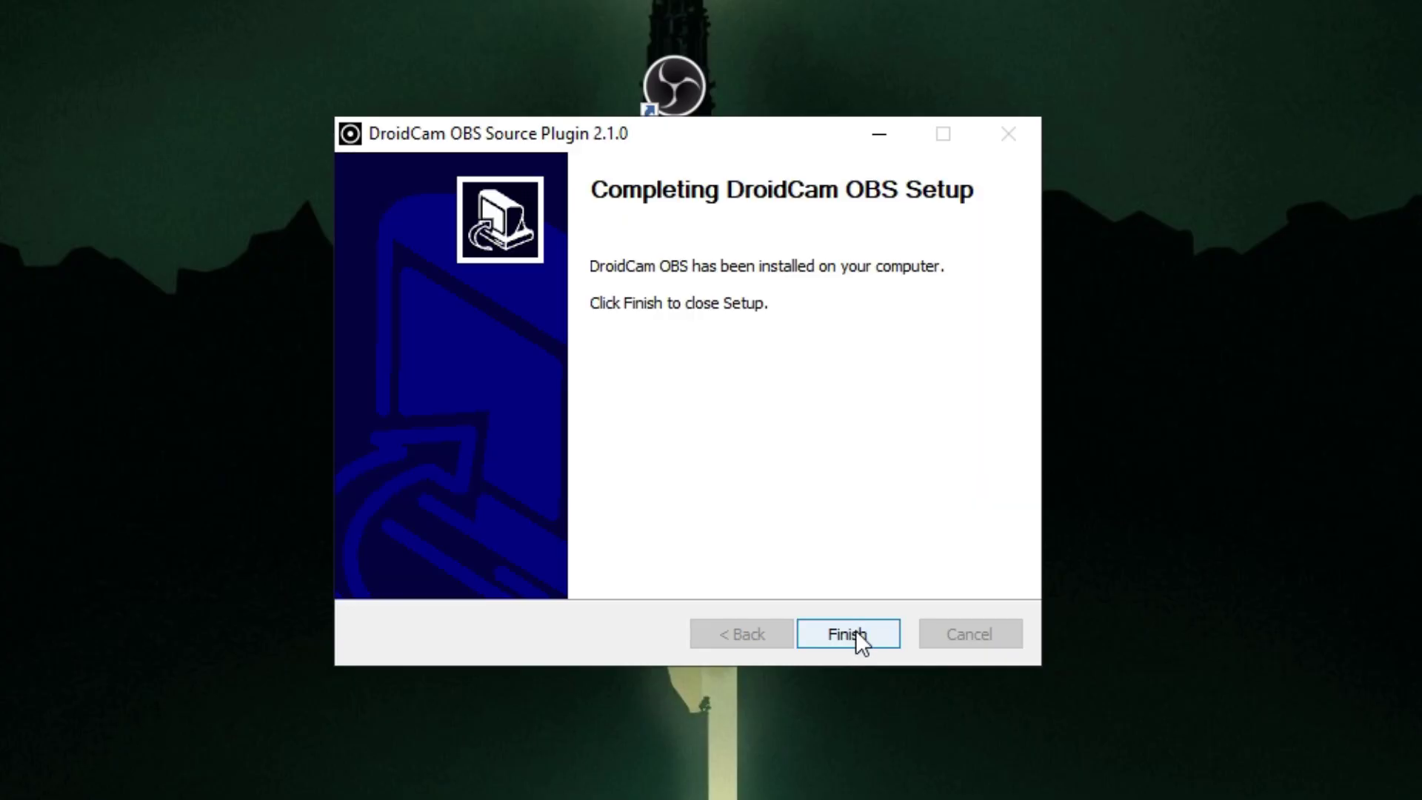
left_click(860, 634)
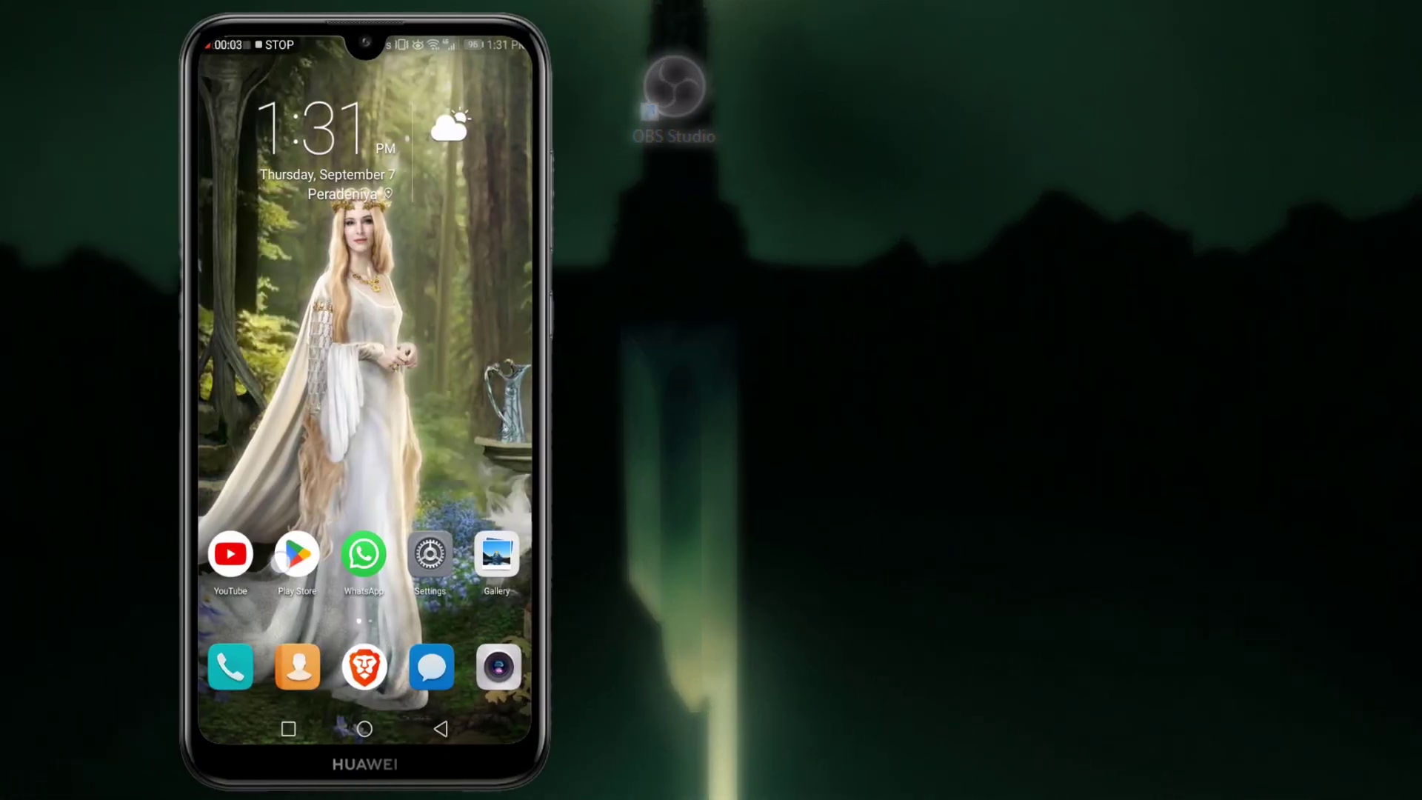
Step: Switch to the phone's Play Store and search for "droidcam for obs"
left_click(283, 560)
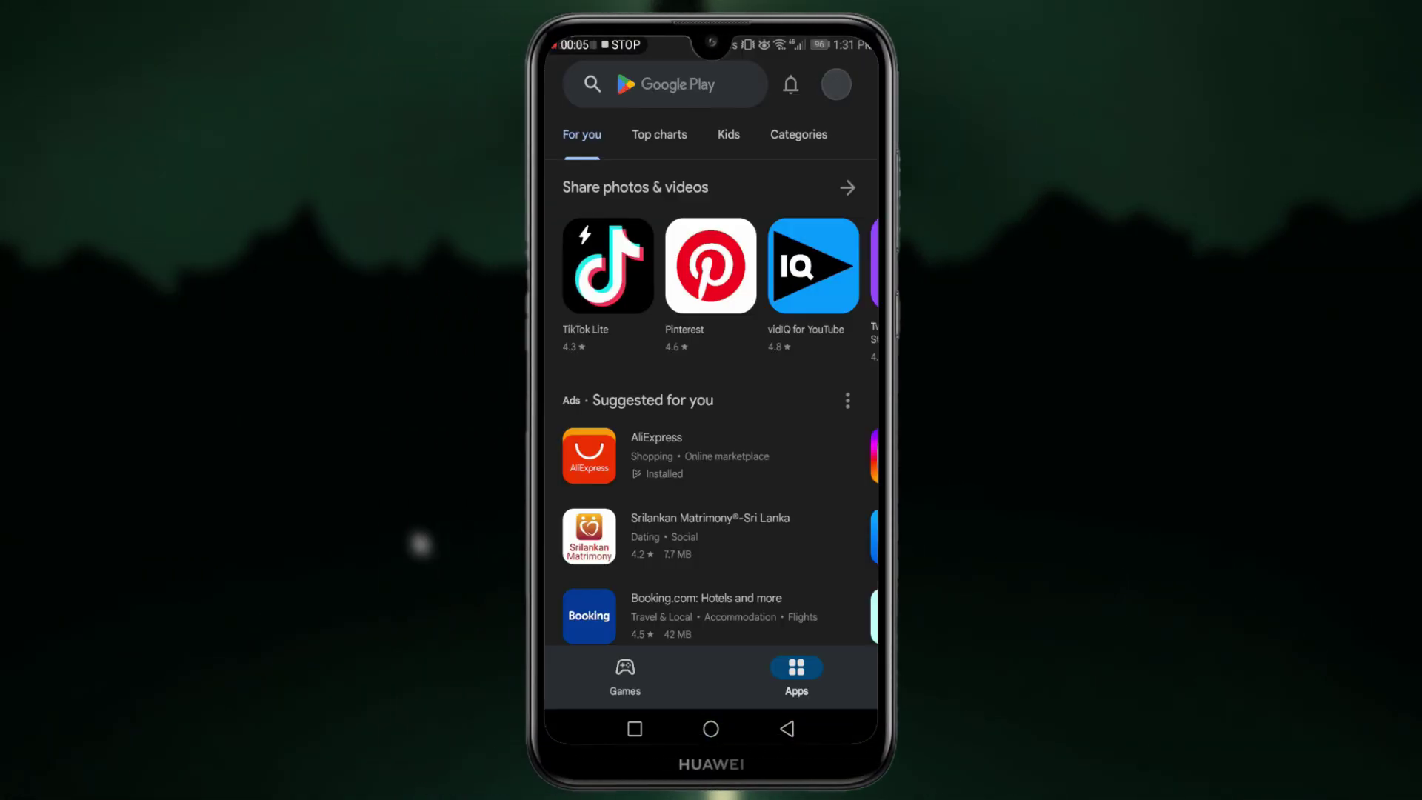
left_click(694, 94)
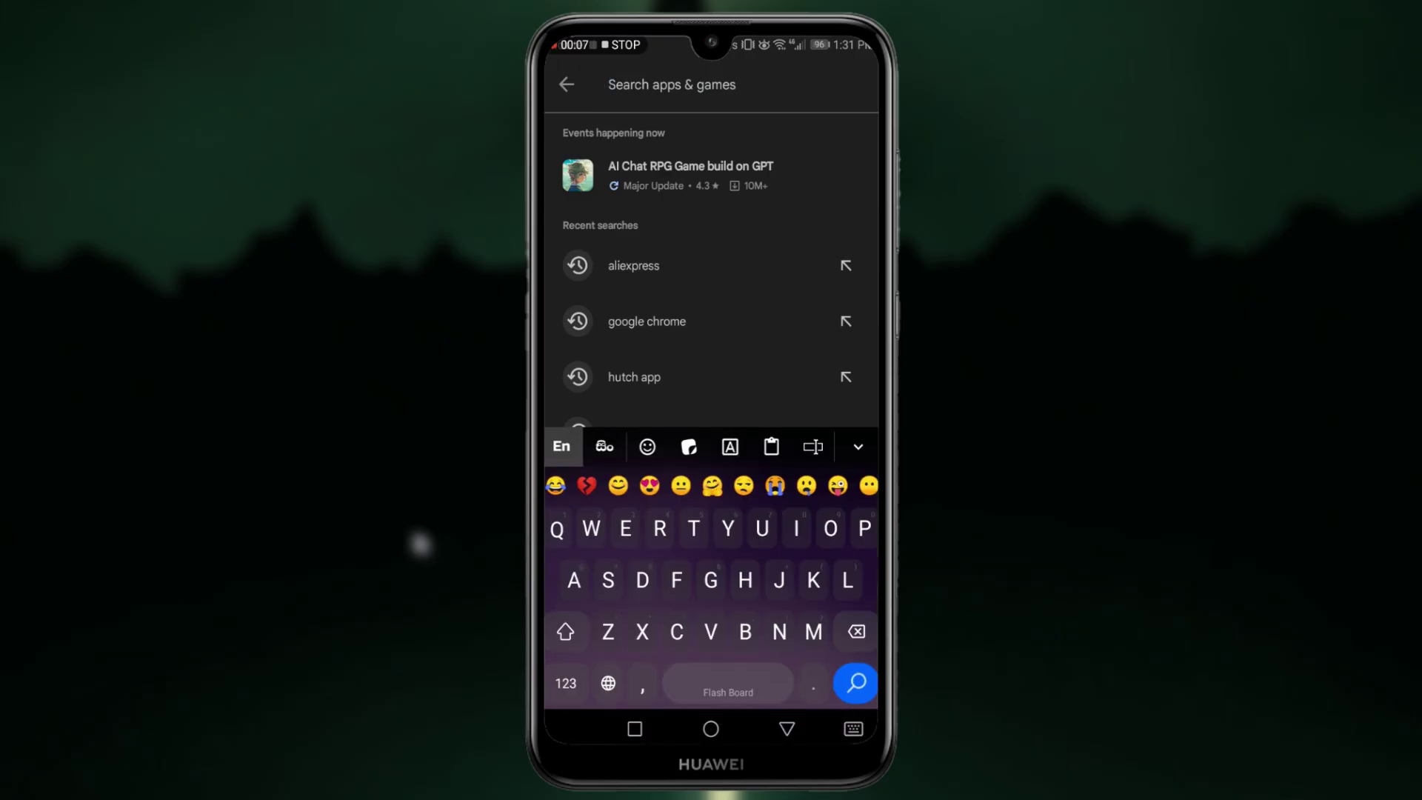
type("Dro")
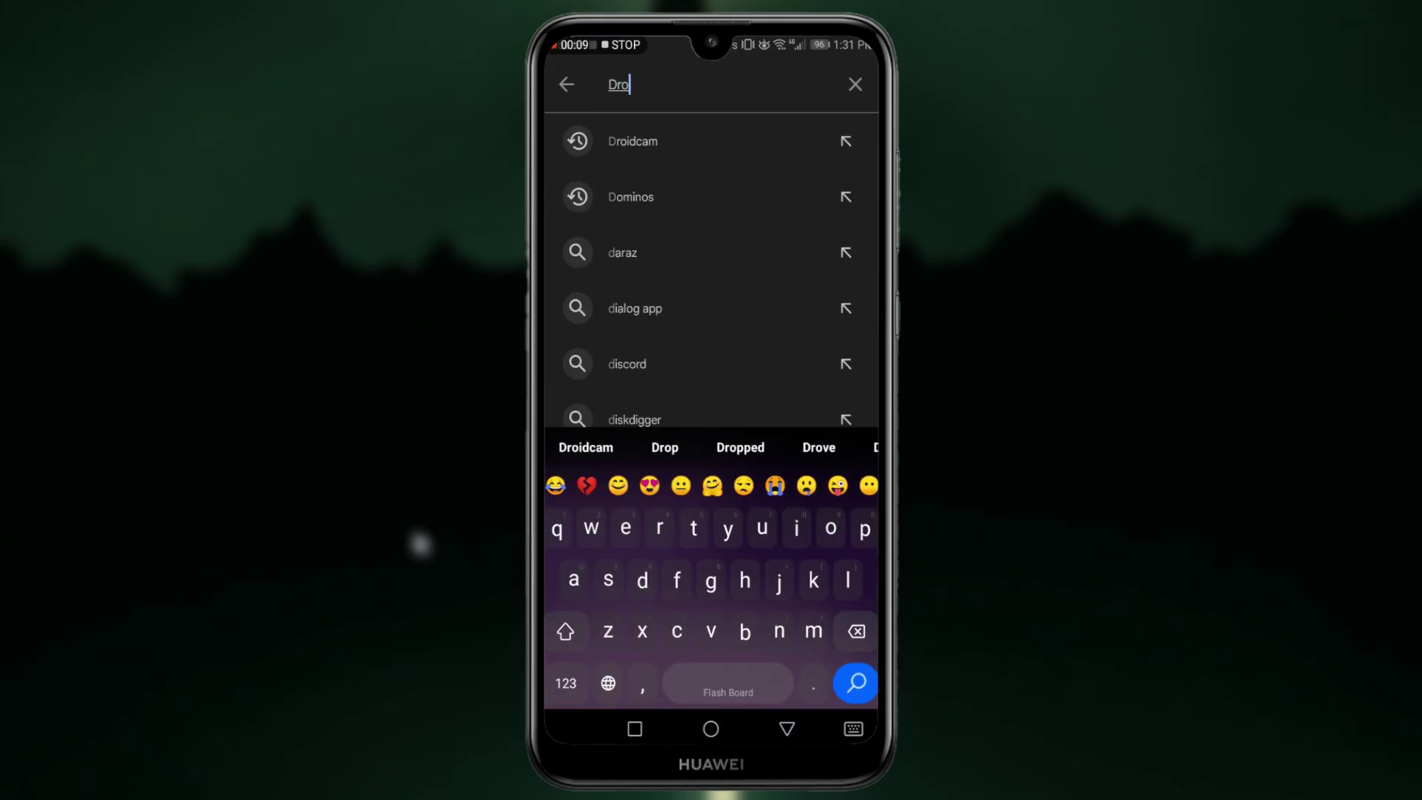
type("id")
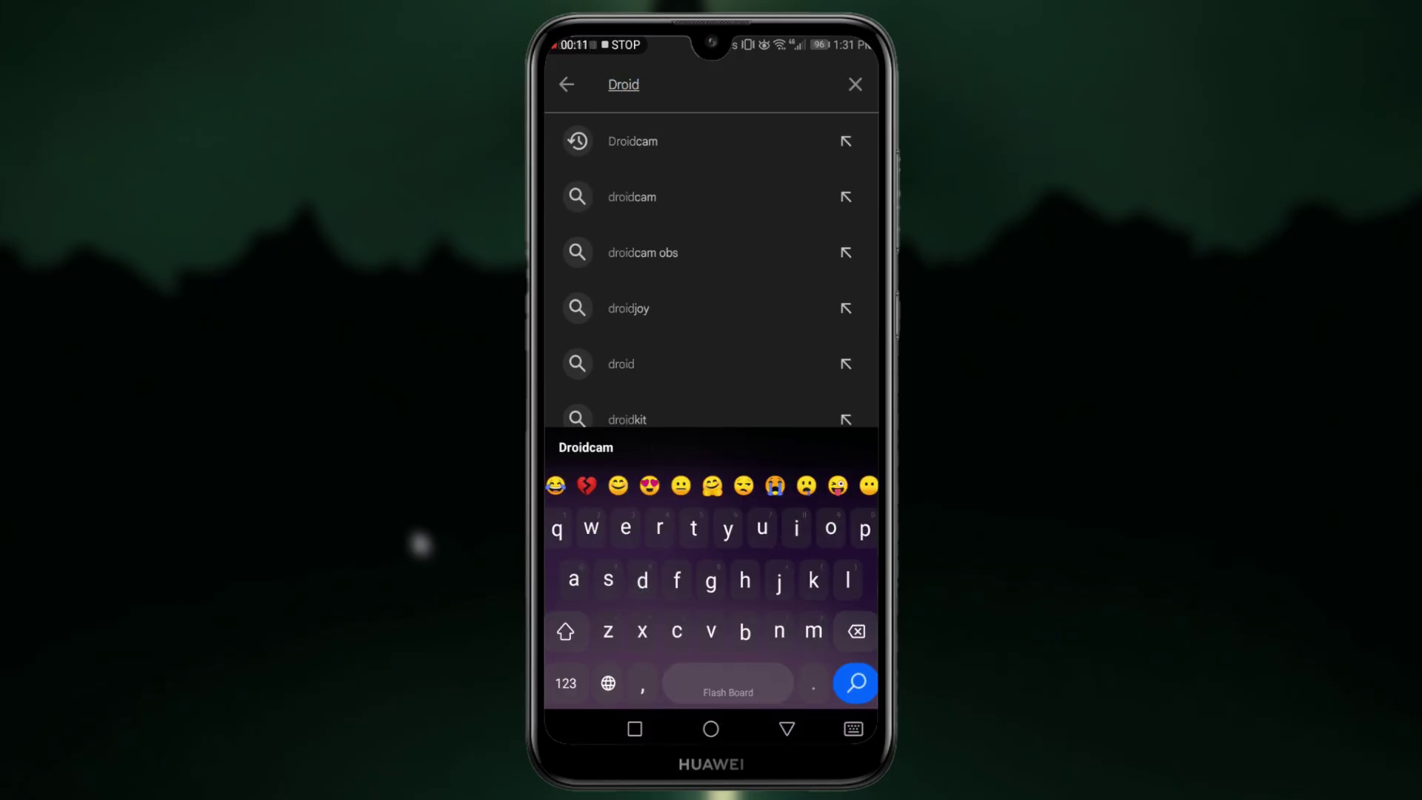
type("cam for")
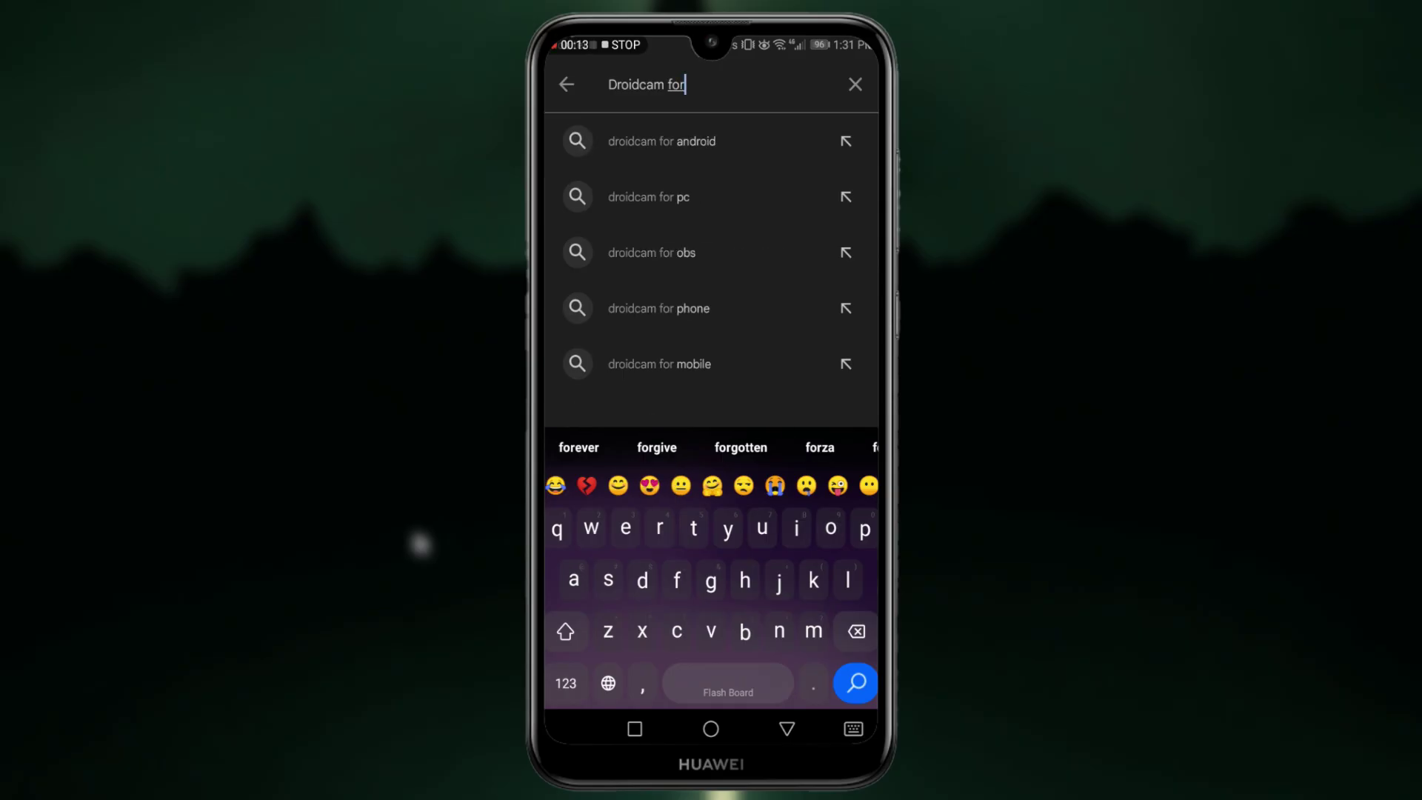
left_click(678, 258)
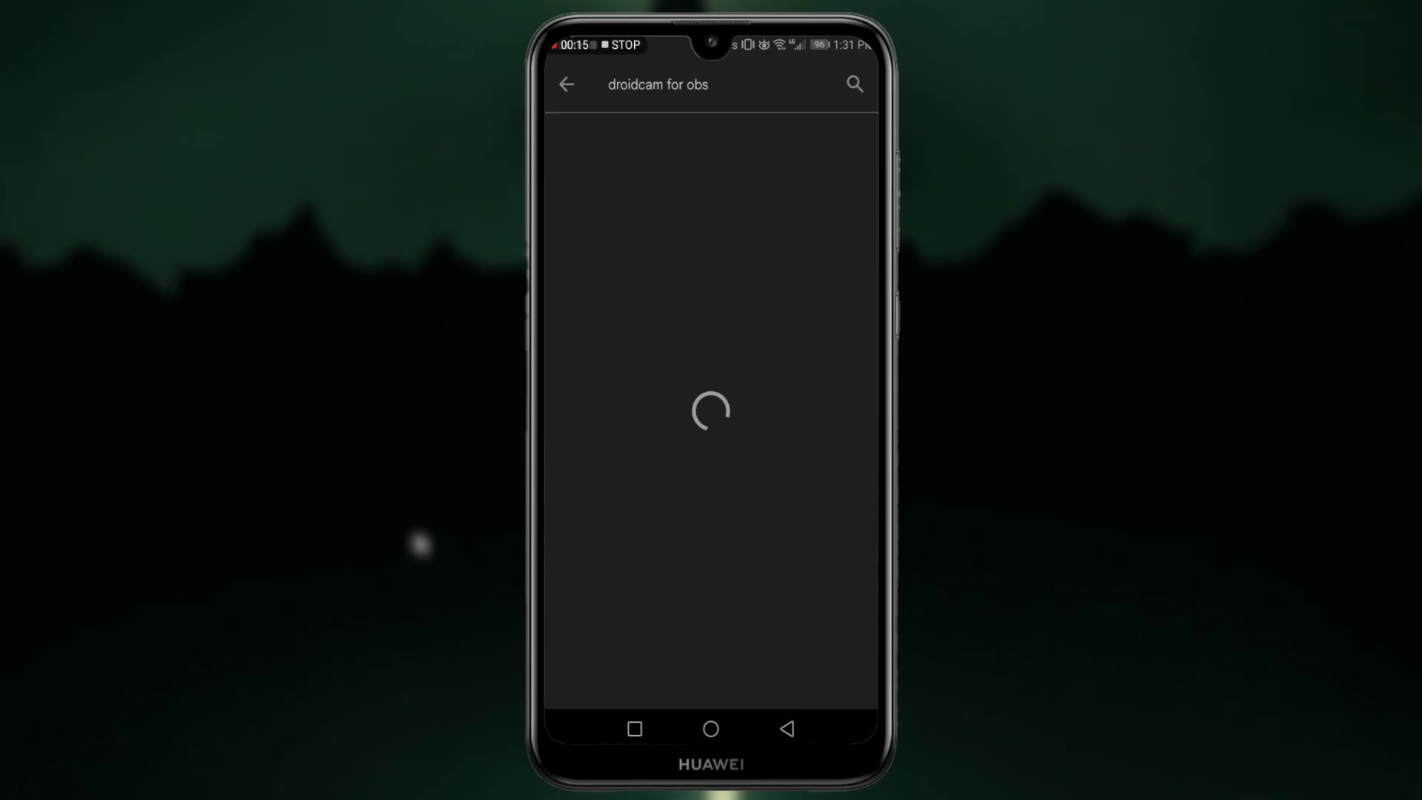
Step: Install the DroidCam OBS app on the phone, decline the Google Play Pass offer and return to the home screen
left_click(670, 159)
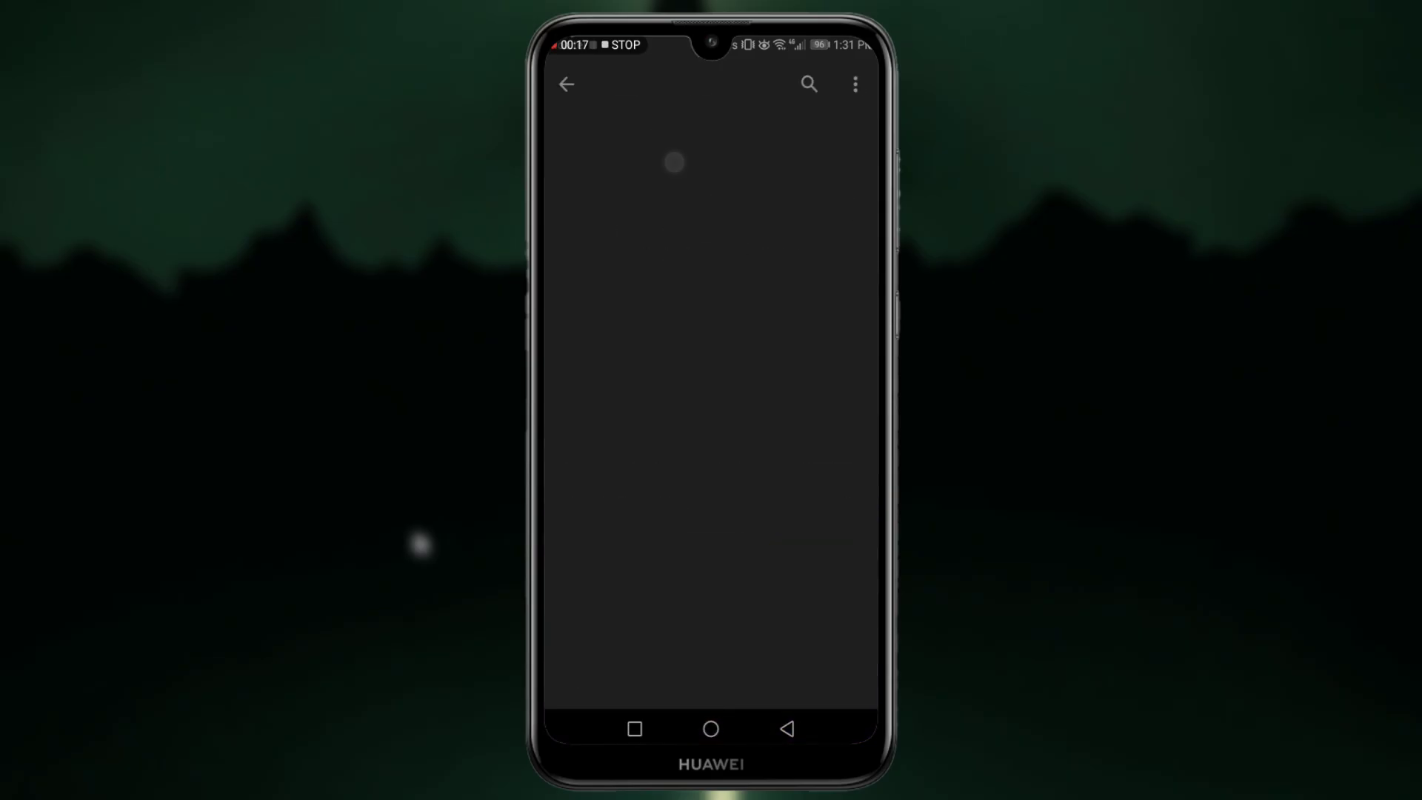
left_click(741, 323)
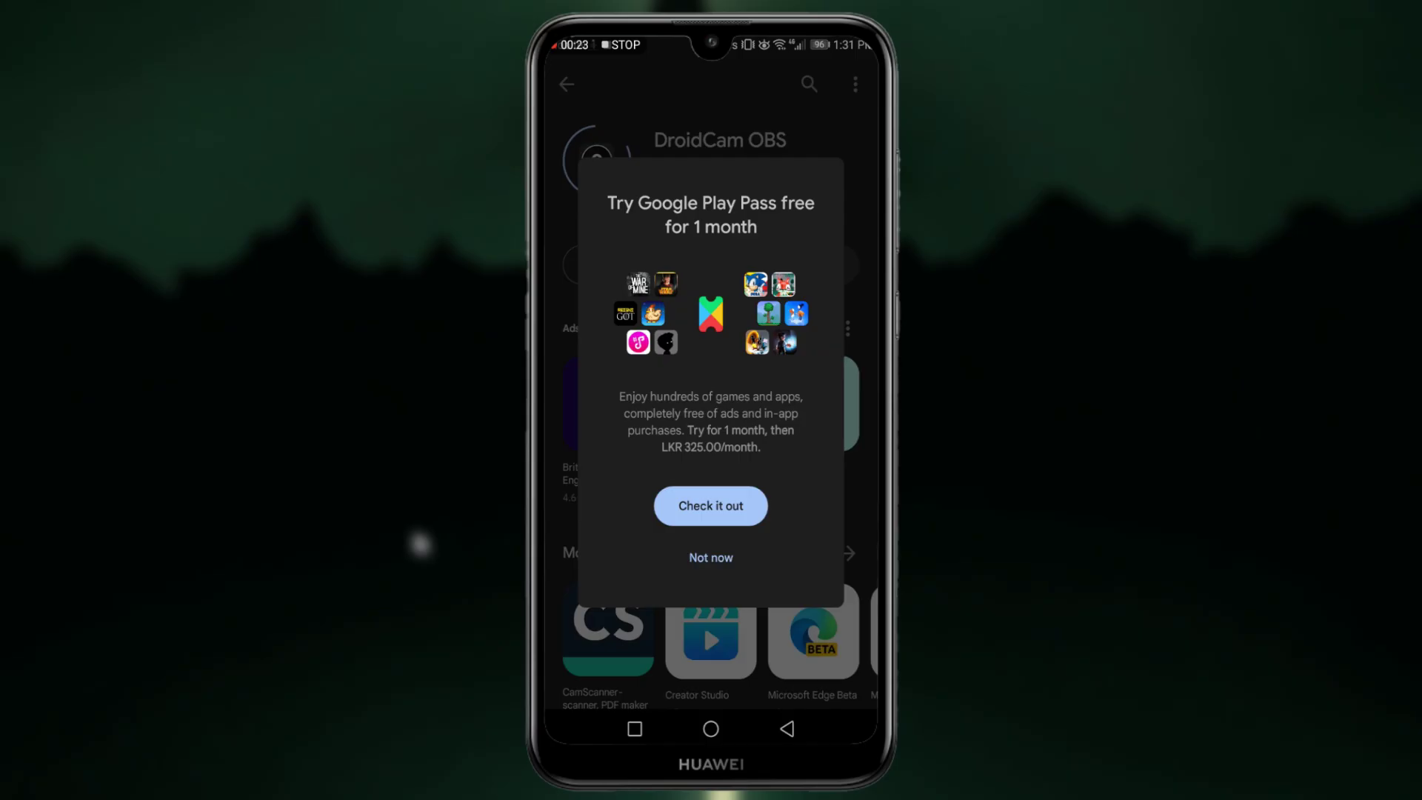
left_click(711, 558)
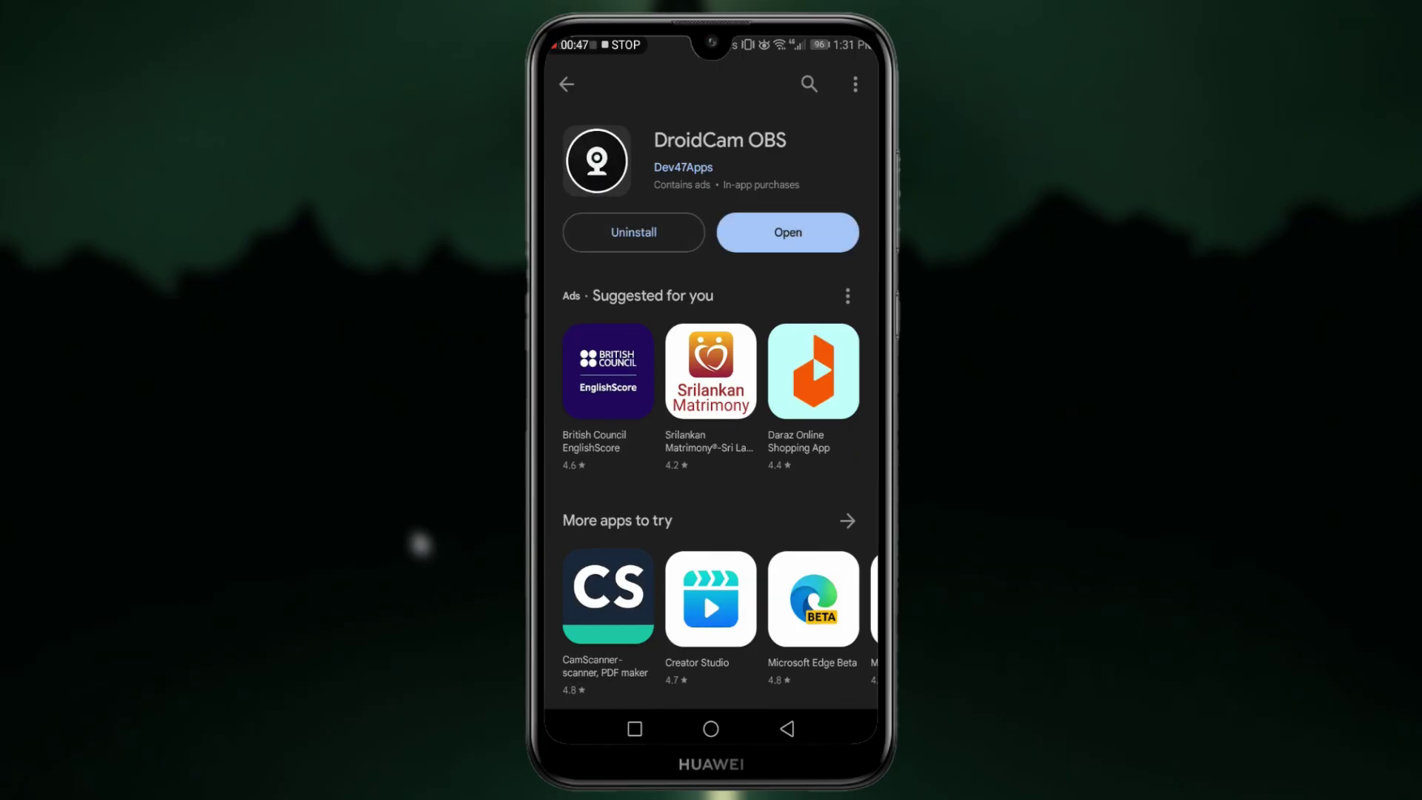
left_click(711, 728)
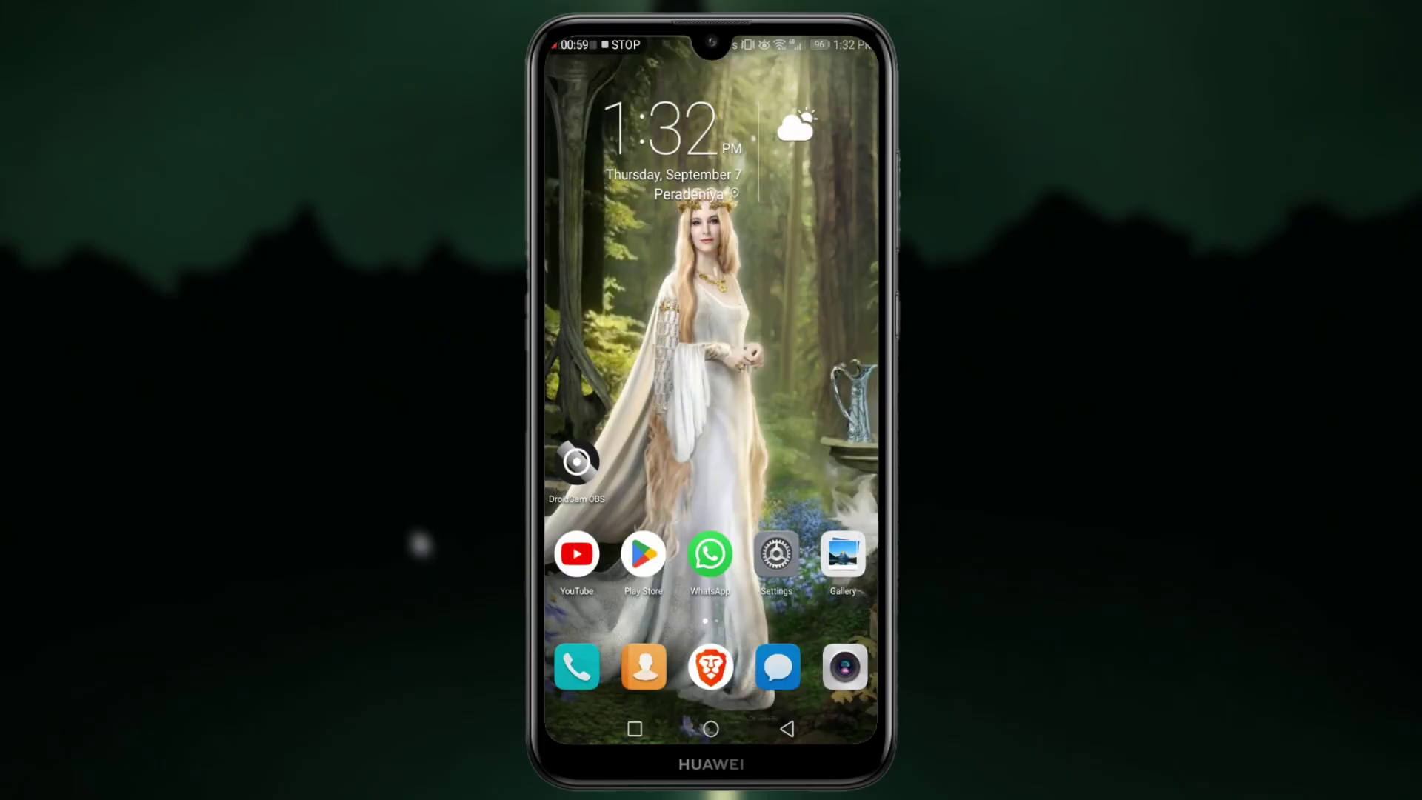
Step: Open the About phone page in the phone's system settings
left_click(776, 553)
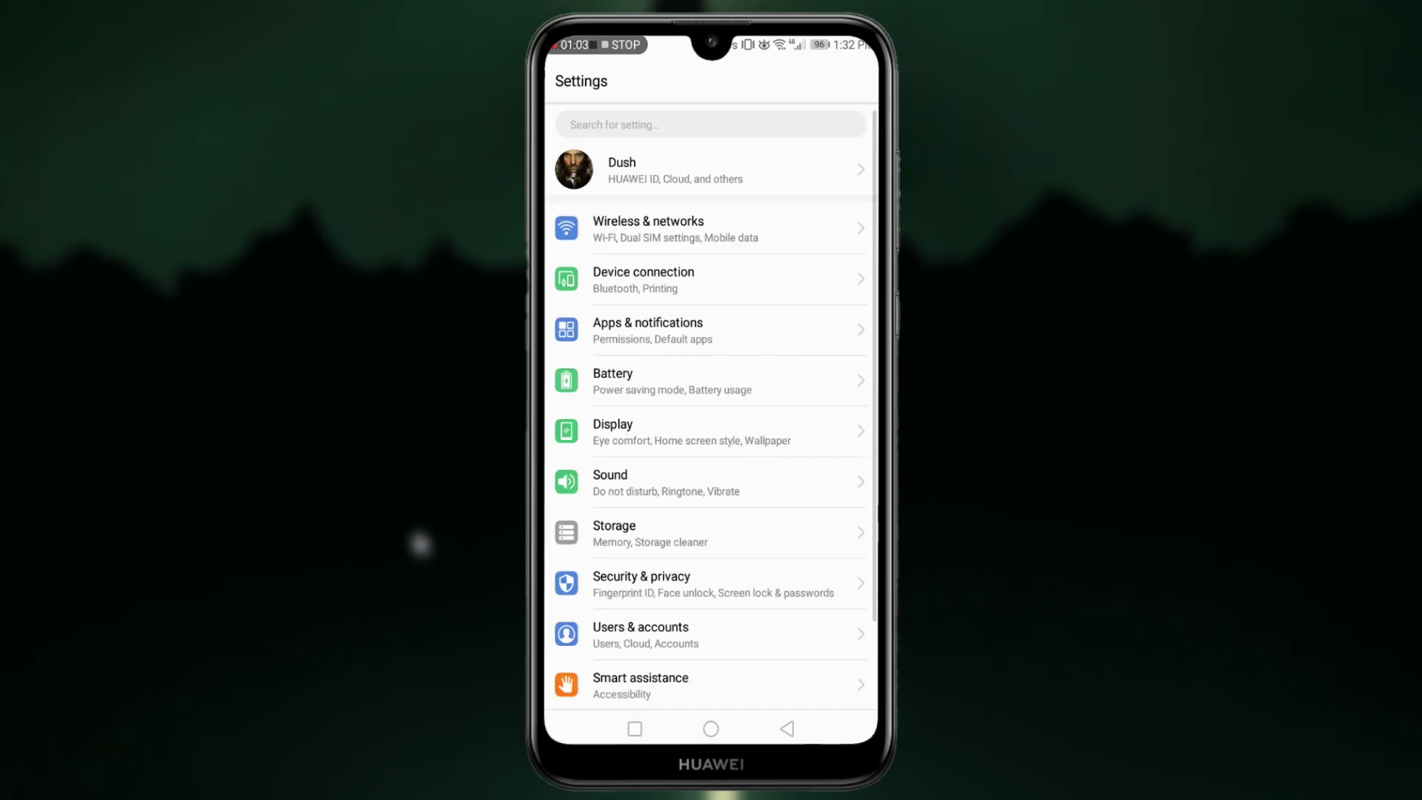
left_click_drag(755, 390, 756, 274)
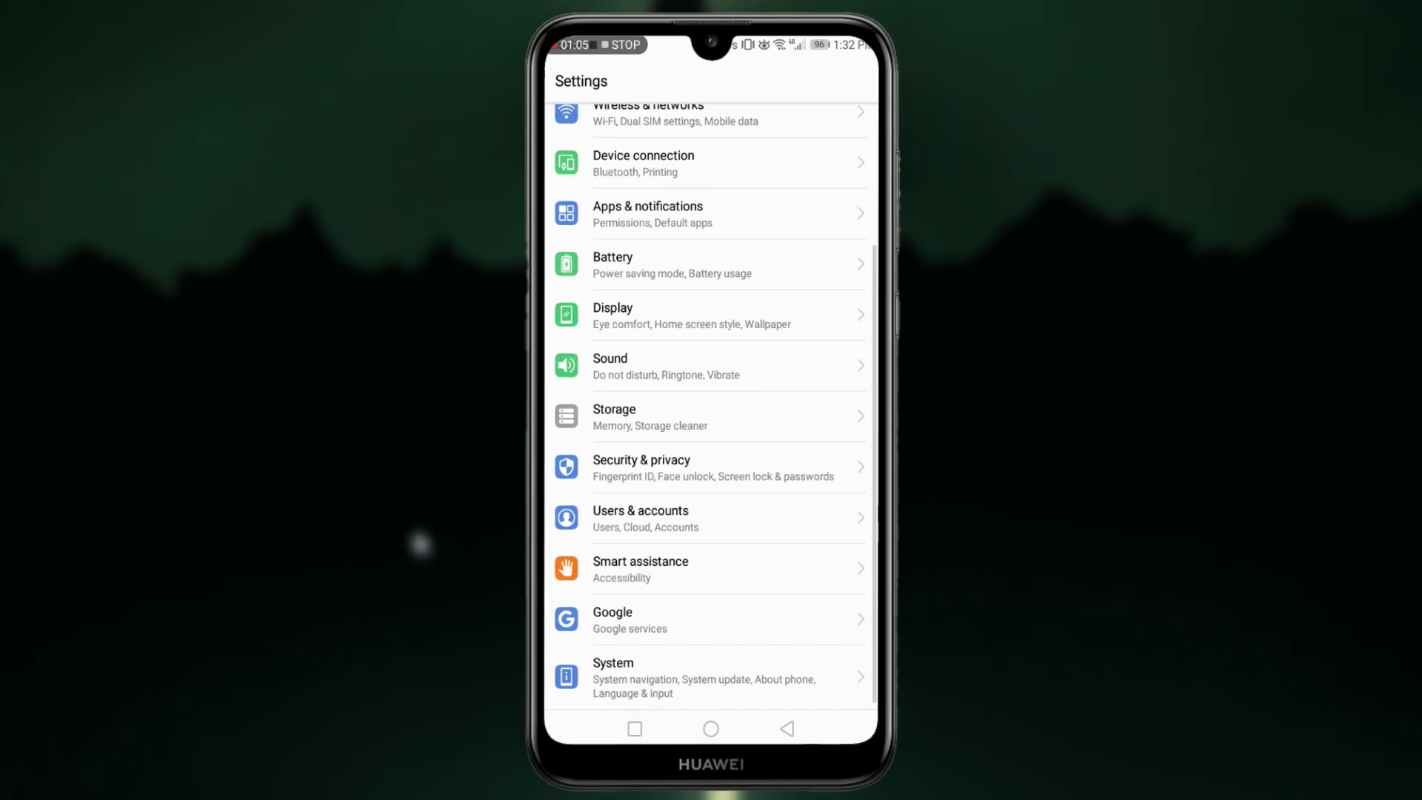
left_click(696, 674)
left_click_drag(576, 709, 625, 439)
left_click(677, 137)
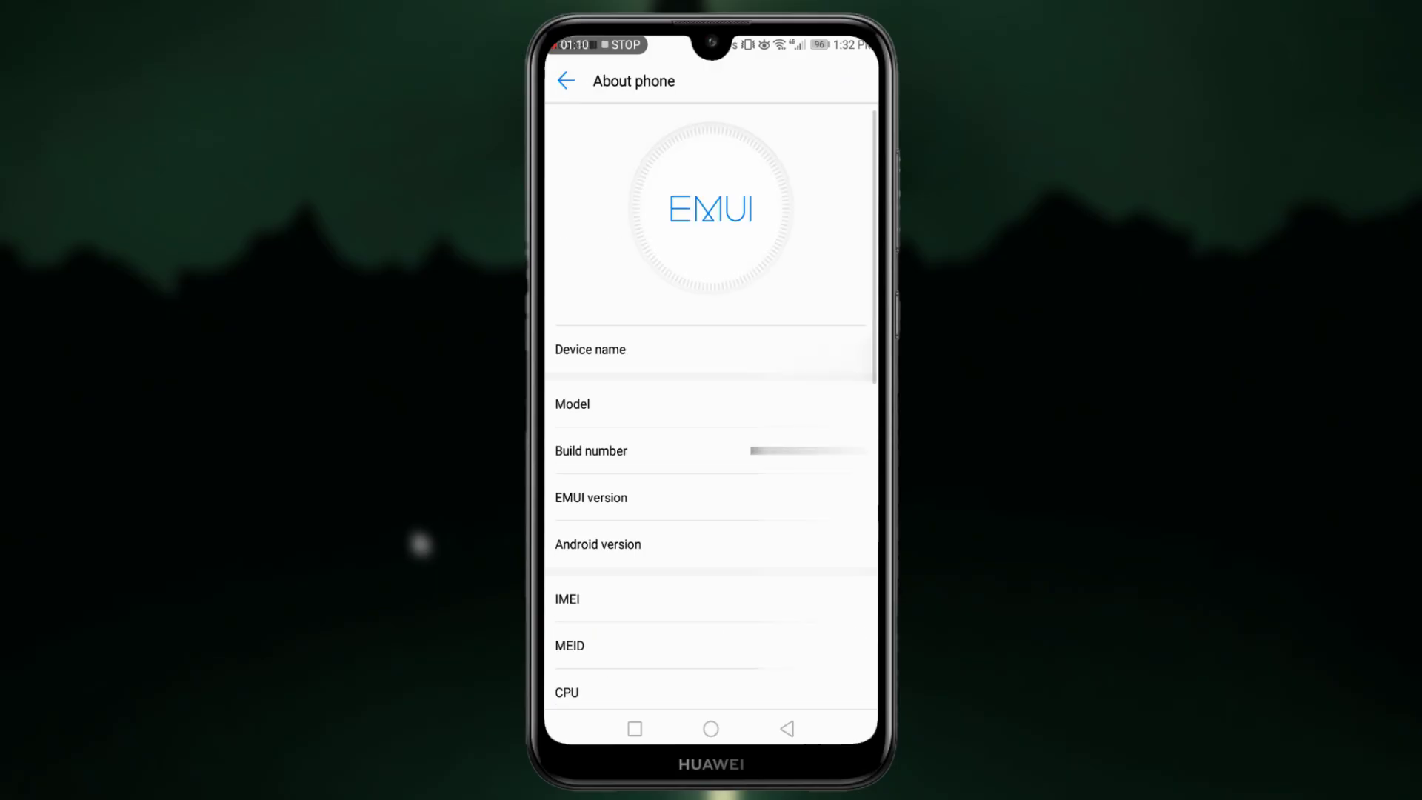
Step: Unlock the phone's developer options through the build number entry and return to the System settings
left_click_drag(665, 493, 667, 587)
left_click(651, 451)
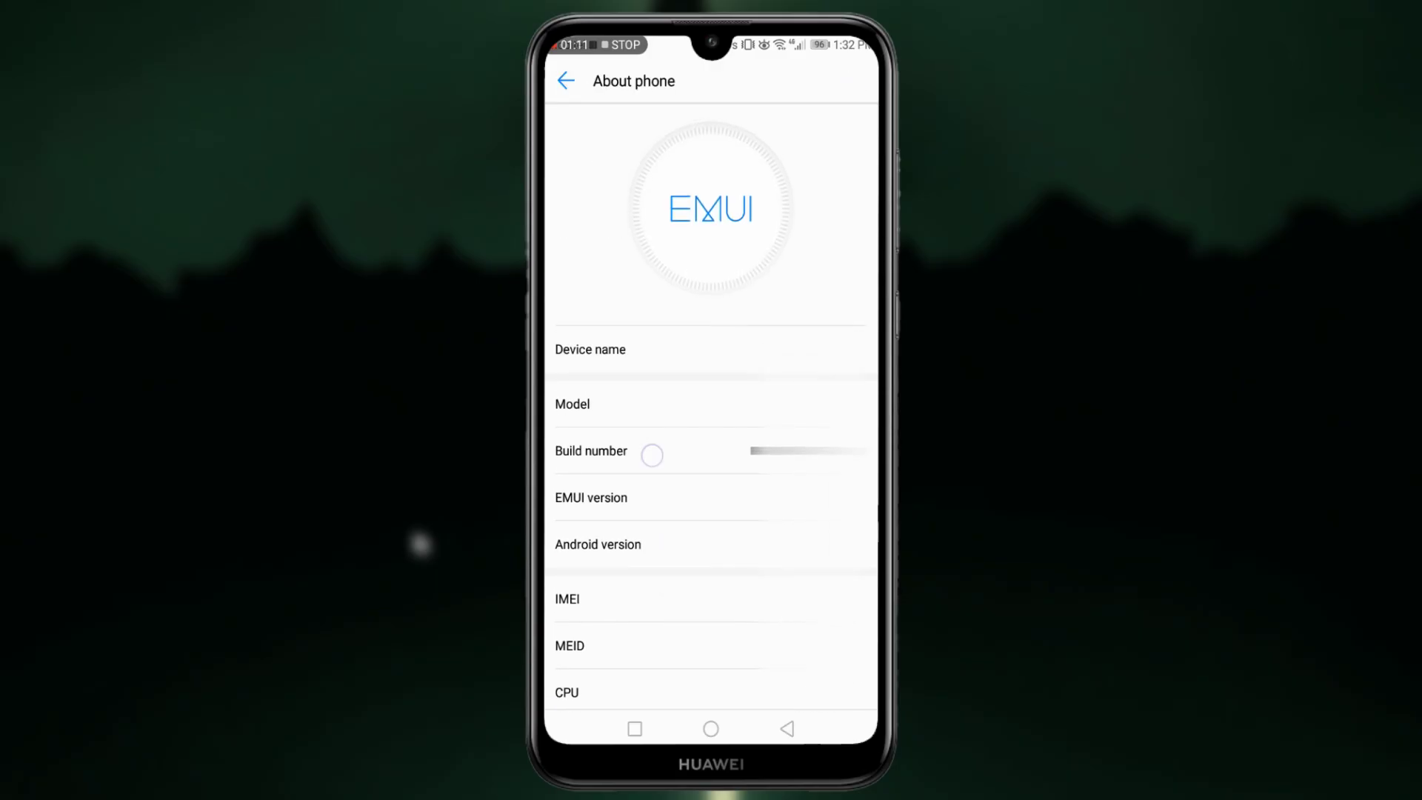
left_click(644, 452)
left_click(643, 451)
left_click(640, 451)
left_click(636, 451)
left_click(566, 81)
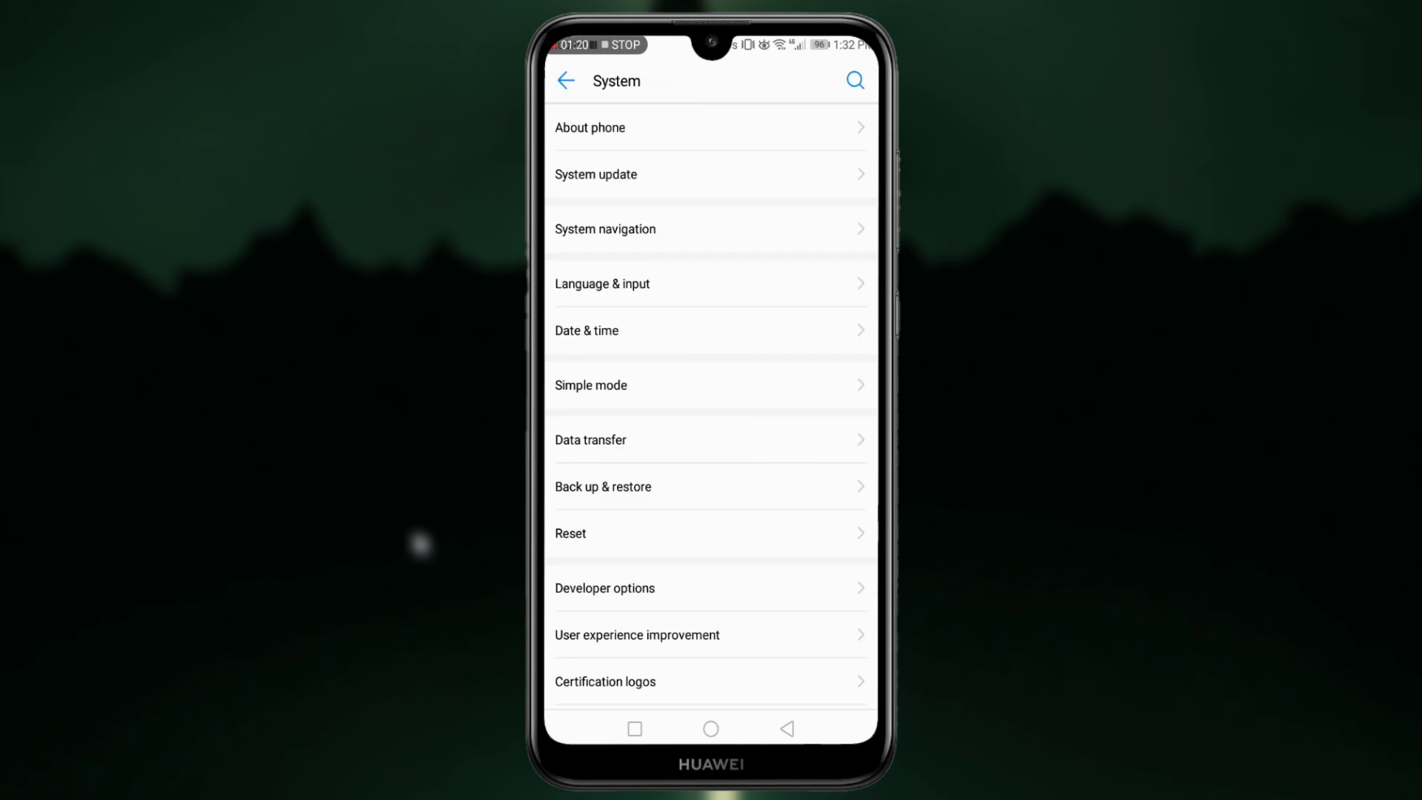
Step: Enable USB debugging in the developer options, allow it, and return to the phone's home screen
left_click(666, 589)
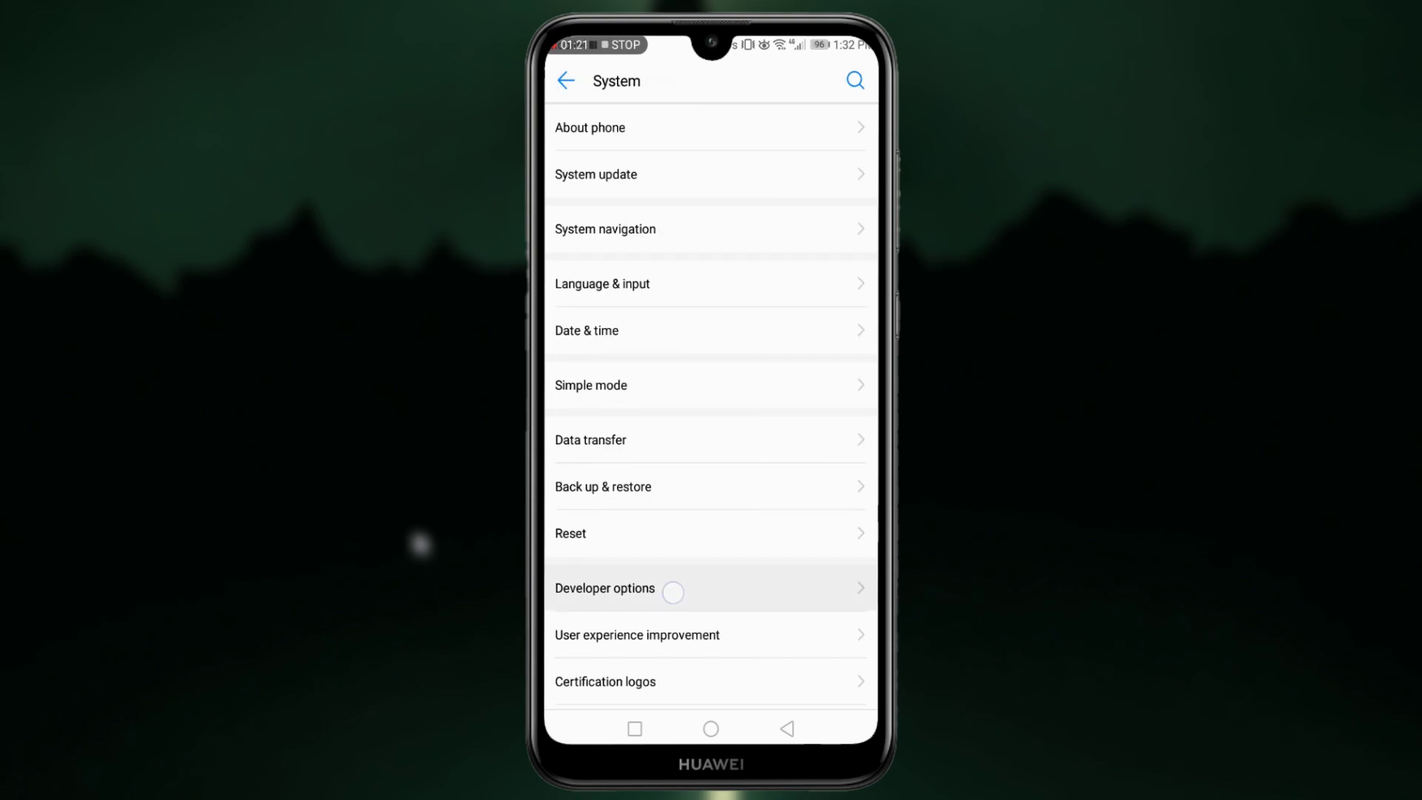
scroll(709, 405, "down", 6)
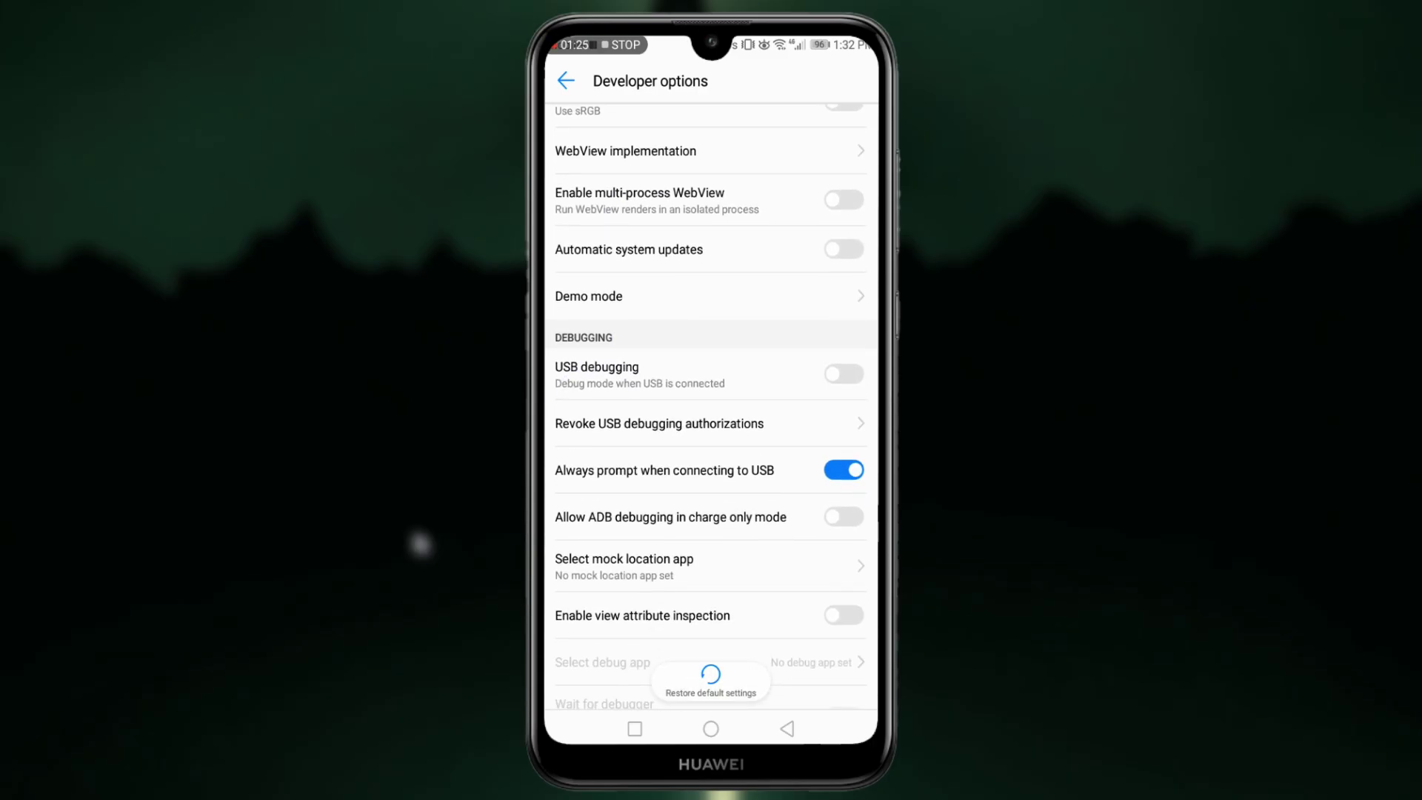
left_click(843, 373)
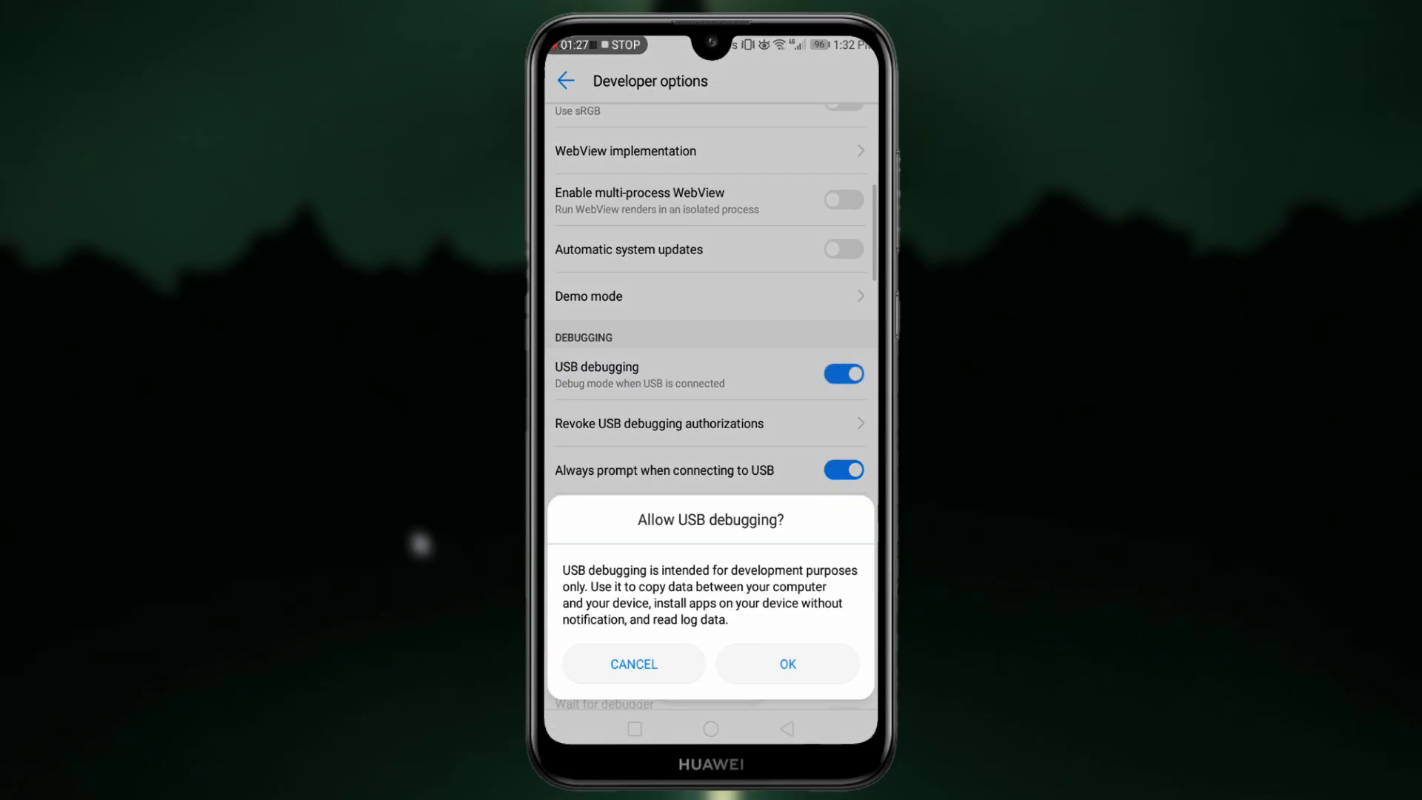
left_click(776, 667)
left_click(711, 728)
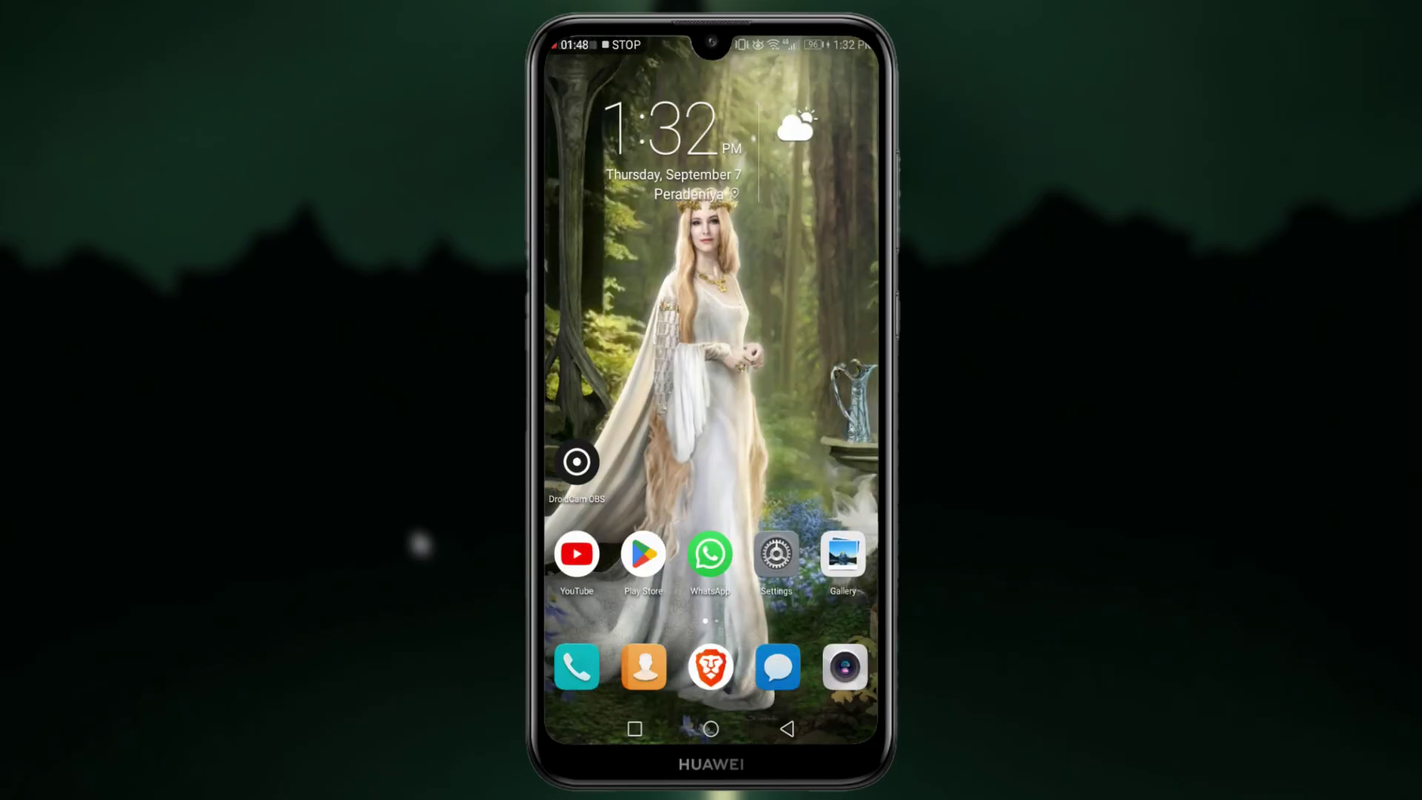
Step: Open DroidCam OBS on the phone, accept its intro, and allow it to access the camera and microphone
left_click(576, 461)
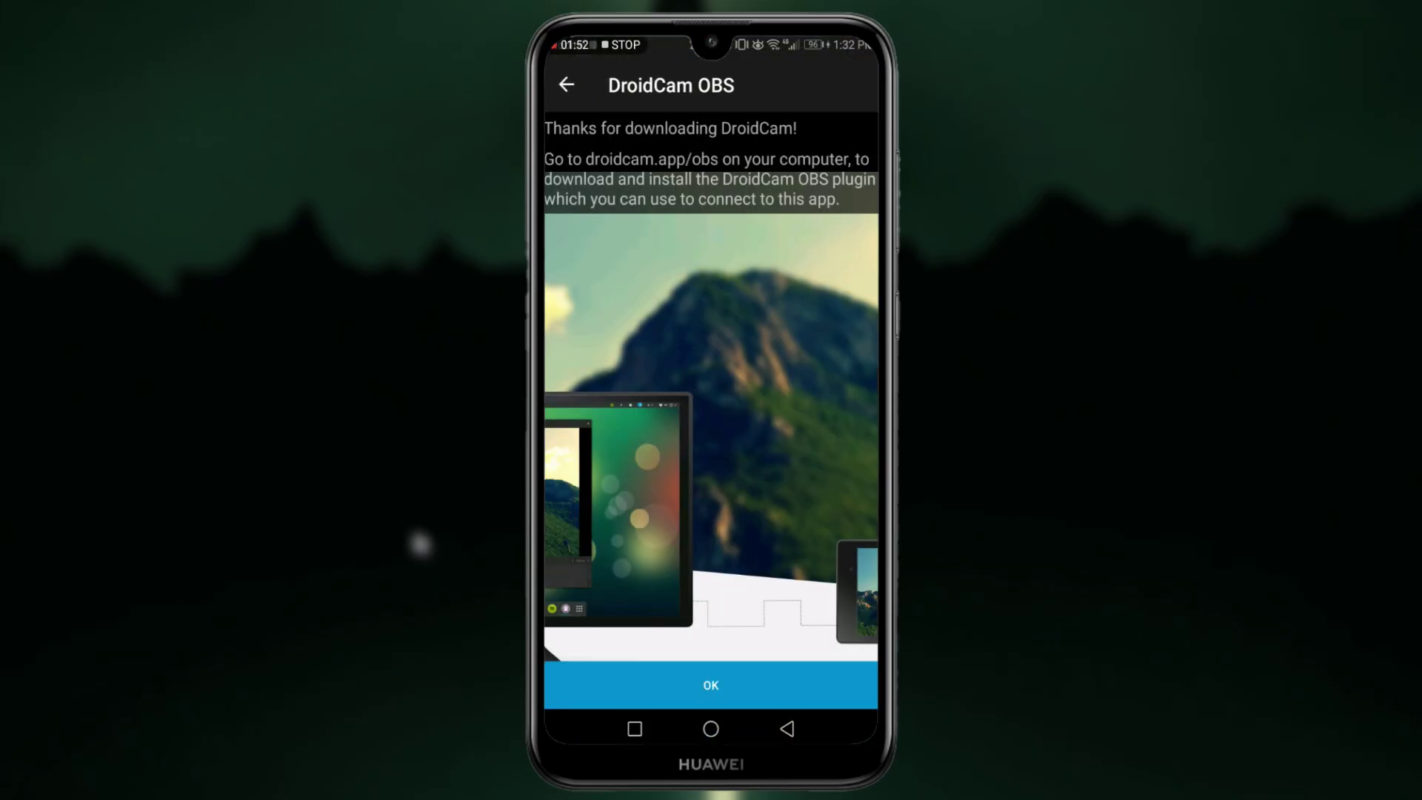
left_click(759, 687)
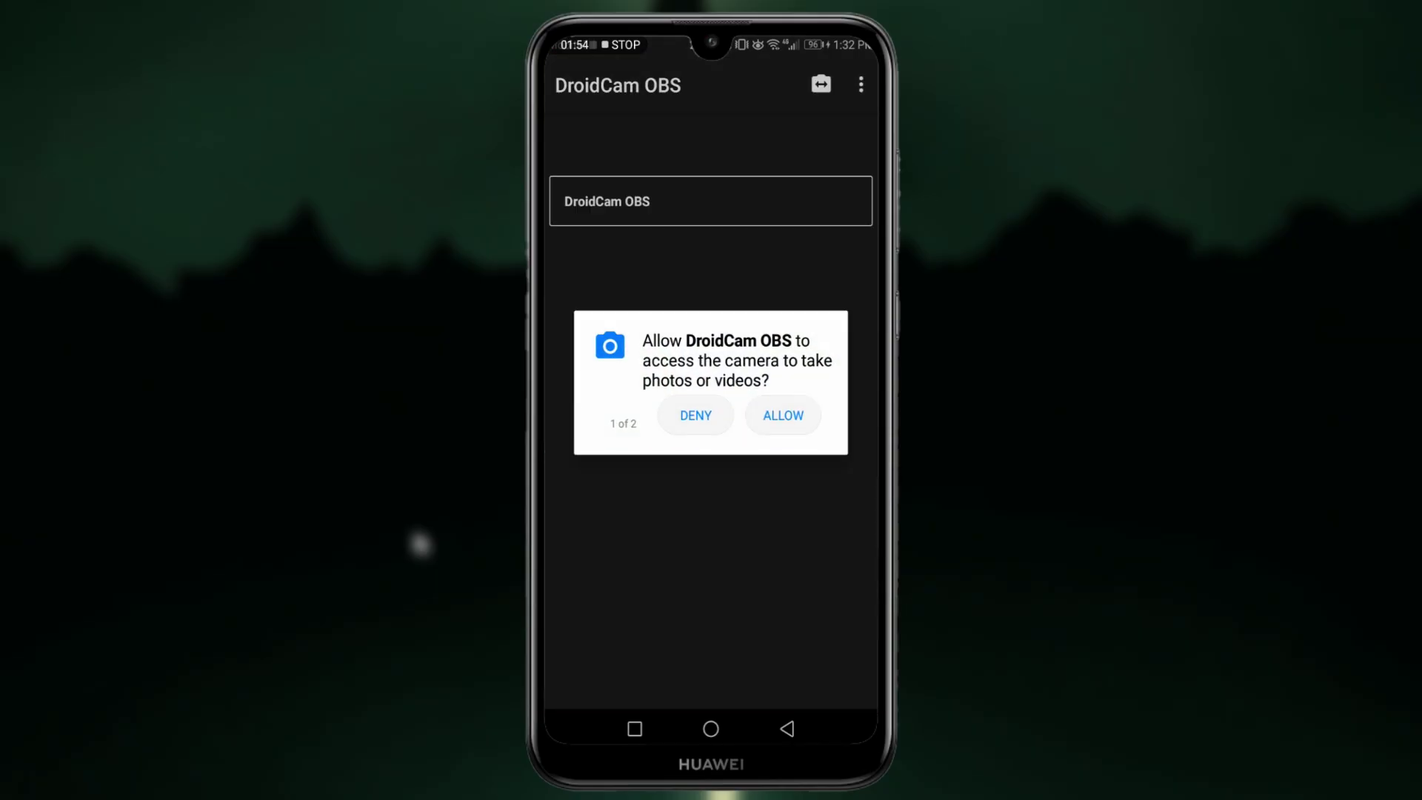
left_click(782, 415)
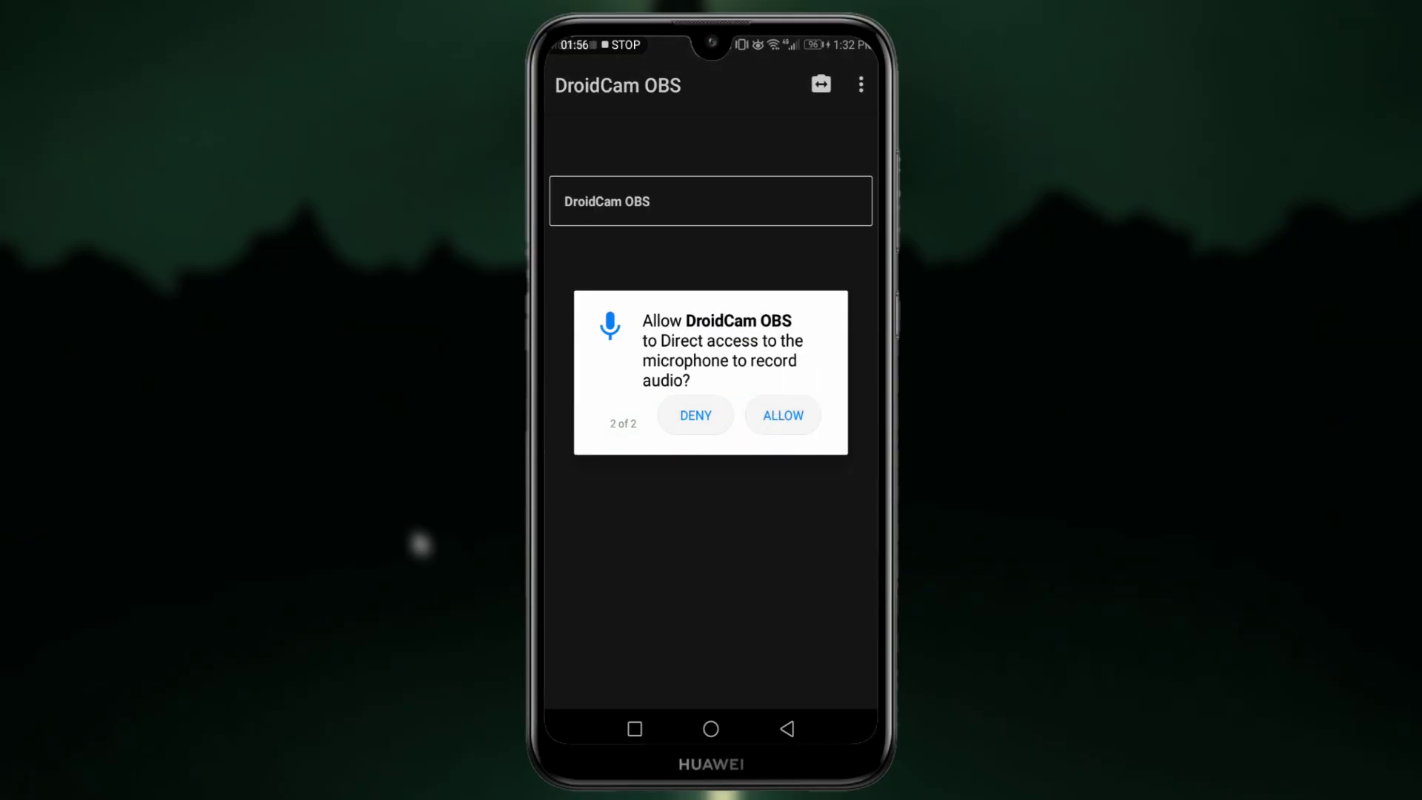
left_click(783, 415)
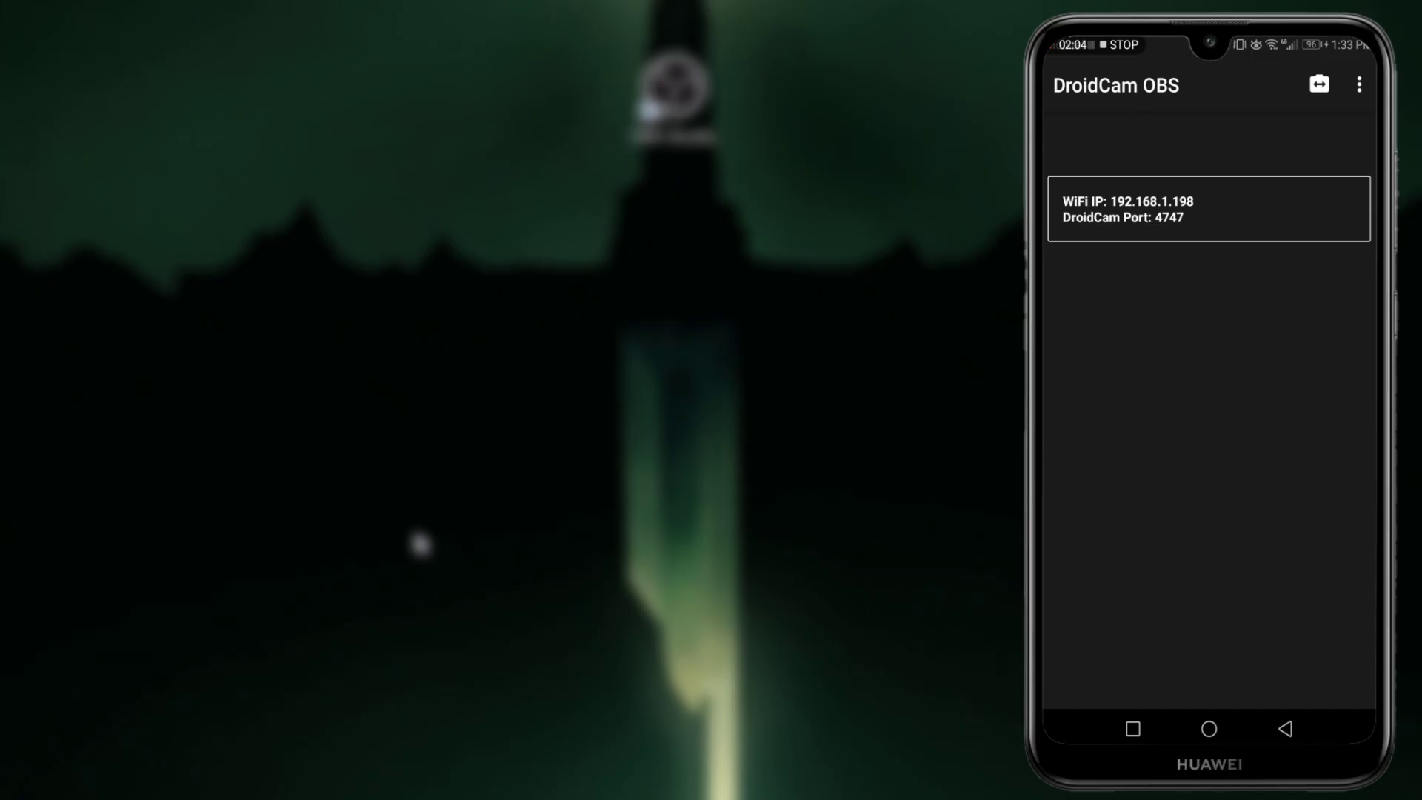
left_click(1358, 84)
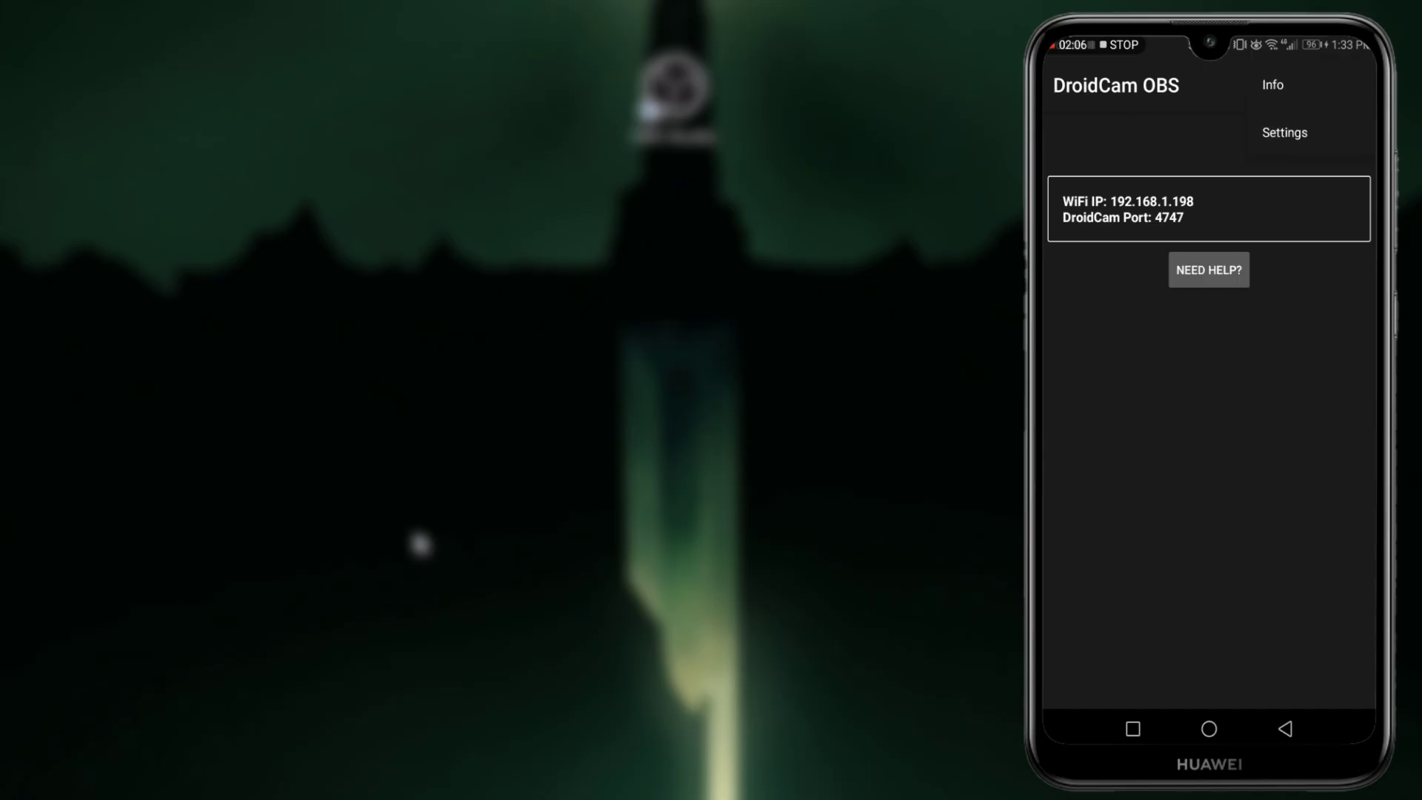
left_click(1217, 406)
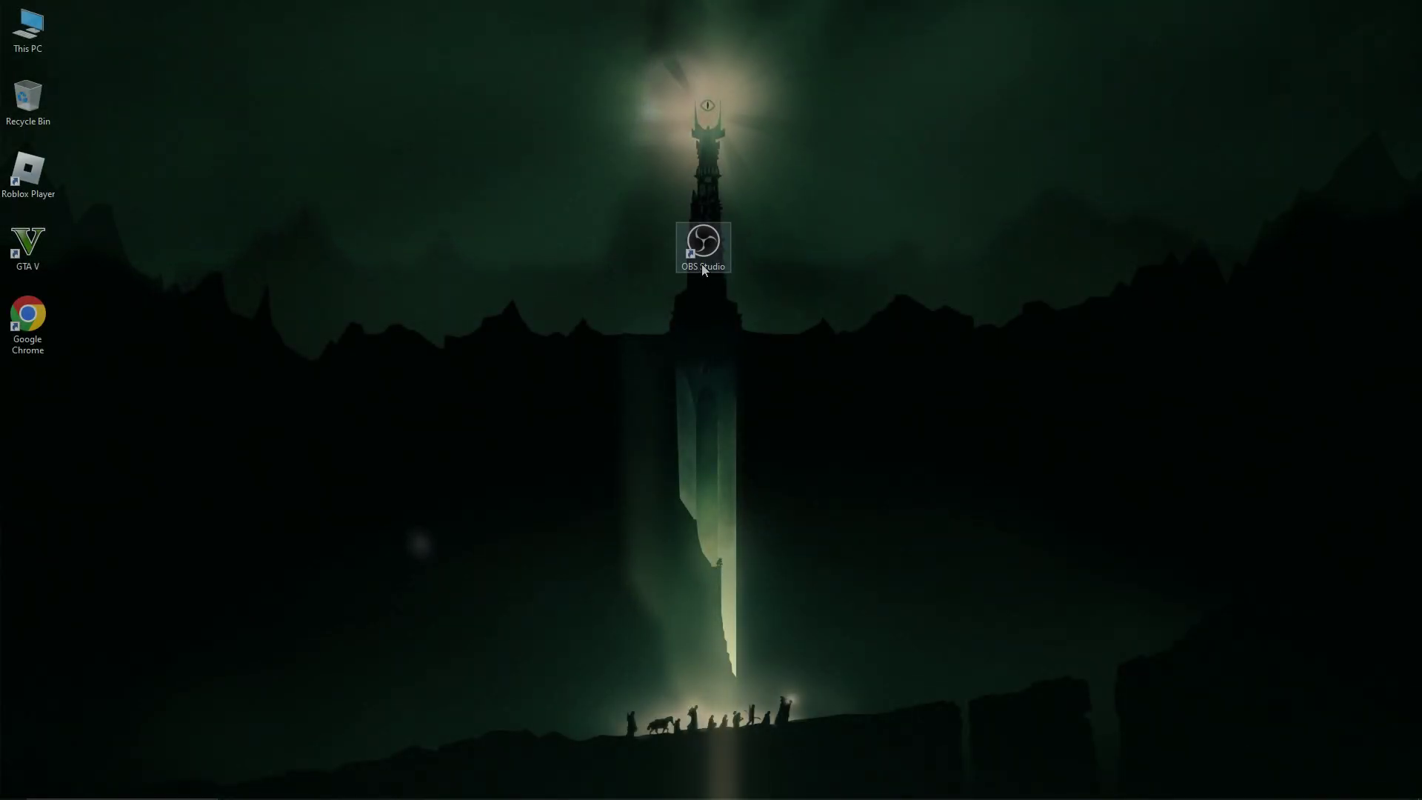
Step: Switch to OBS Studio on the computer, maximize its window, and add a DroidCam OBS source named Webcam
double_click(717, 250)
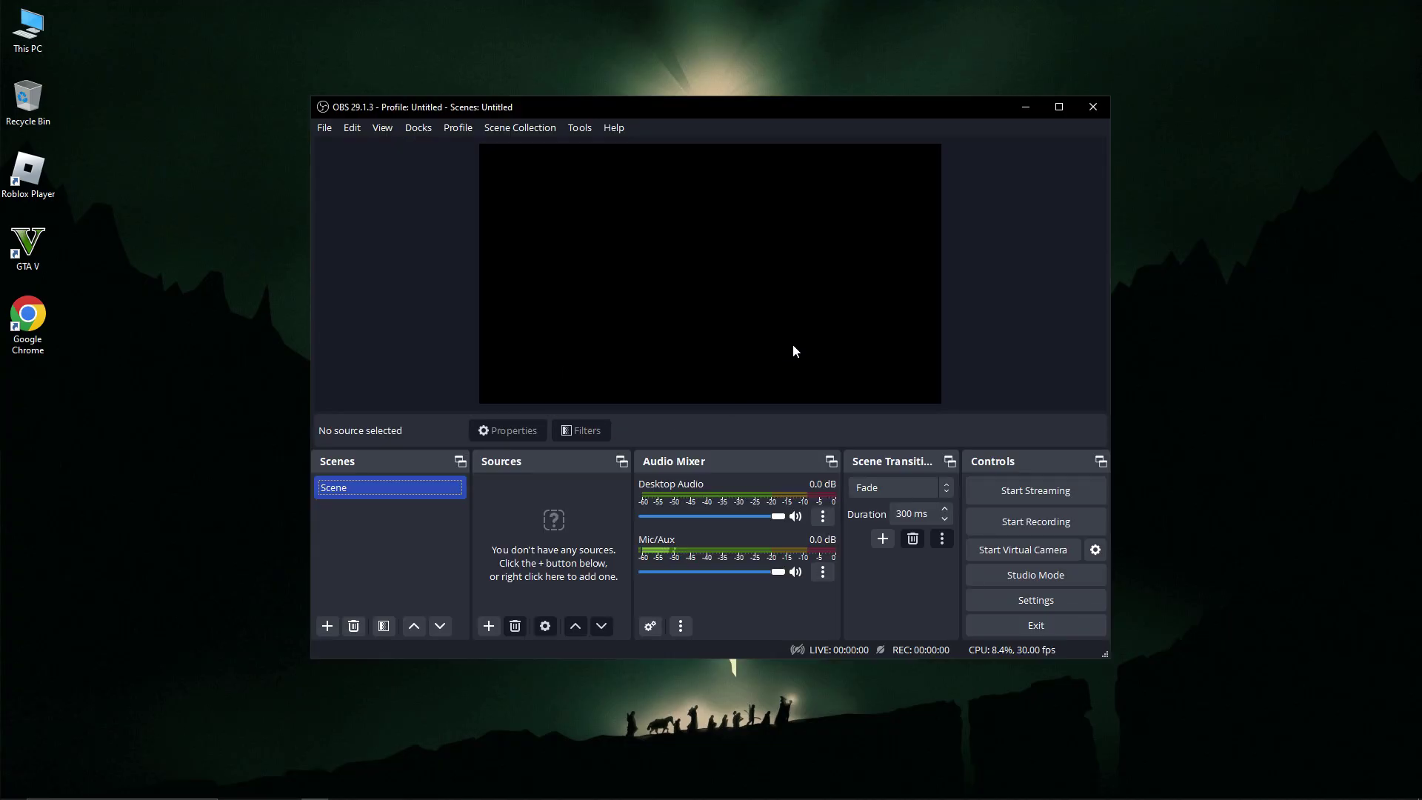
left_click(1056, 111)
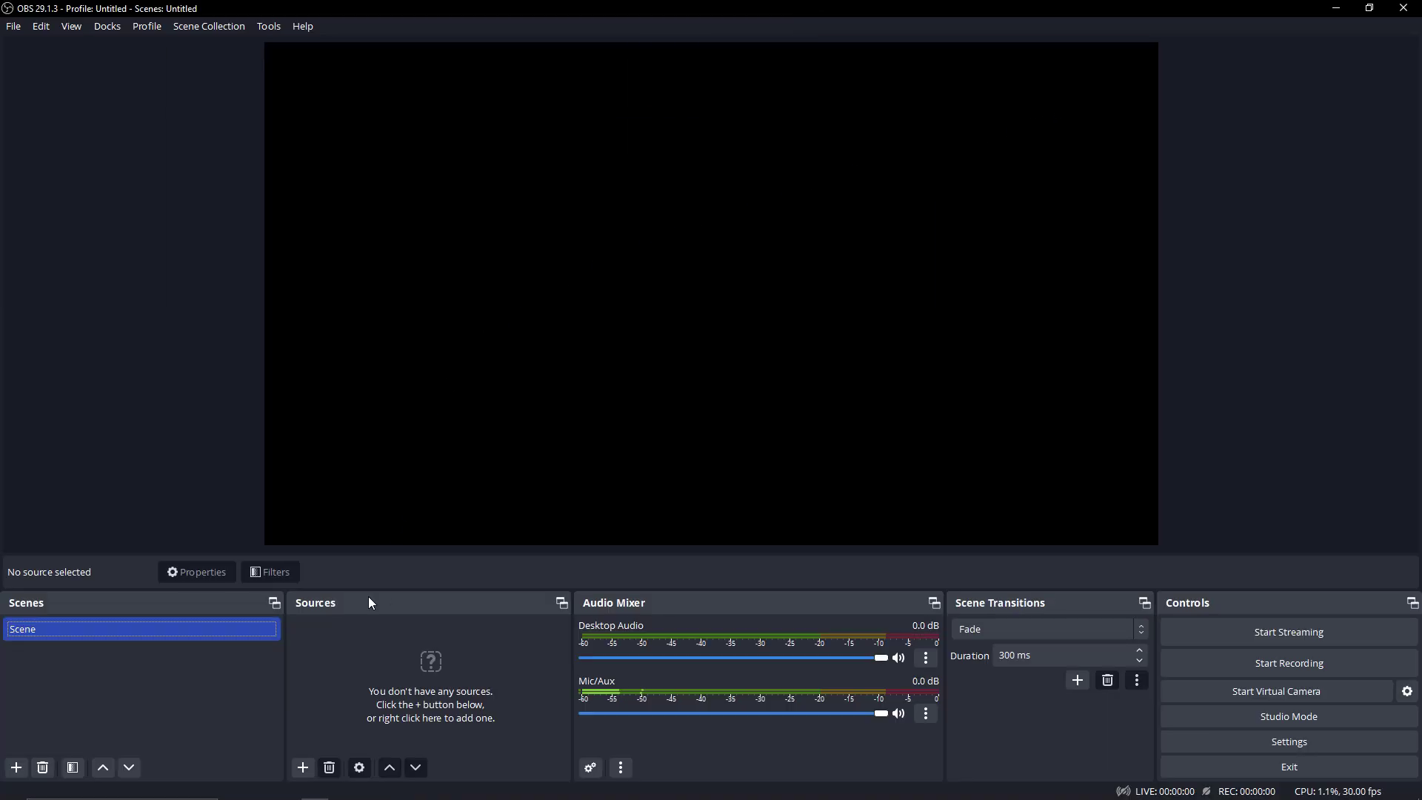
left_click(304, 768)
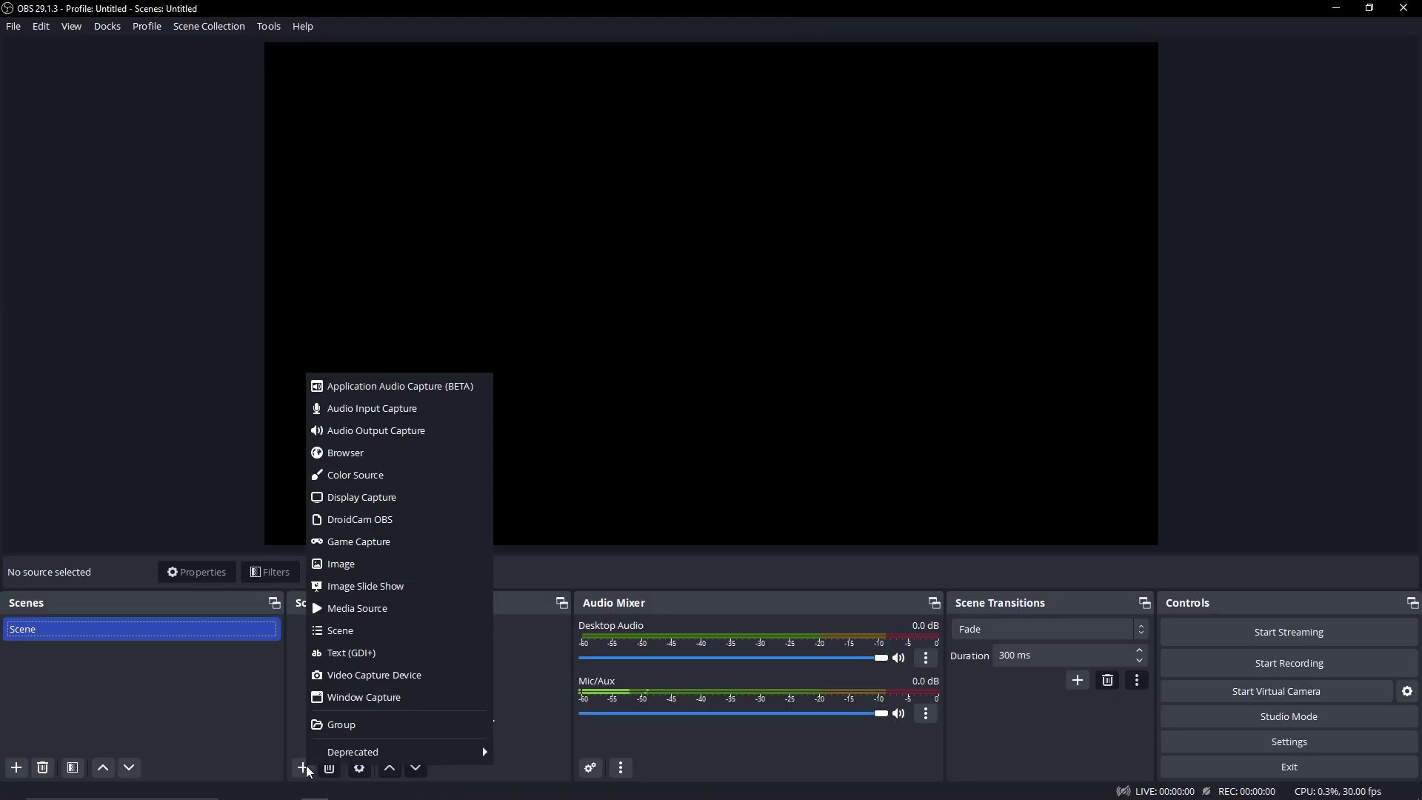
left_click(388, 522)
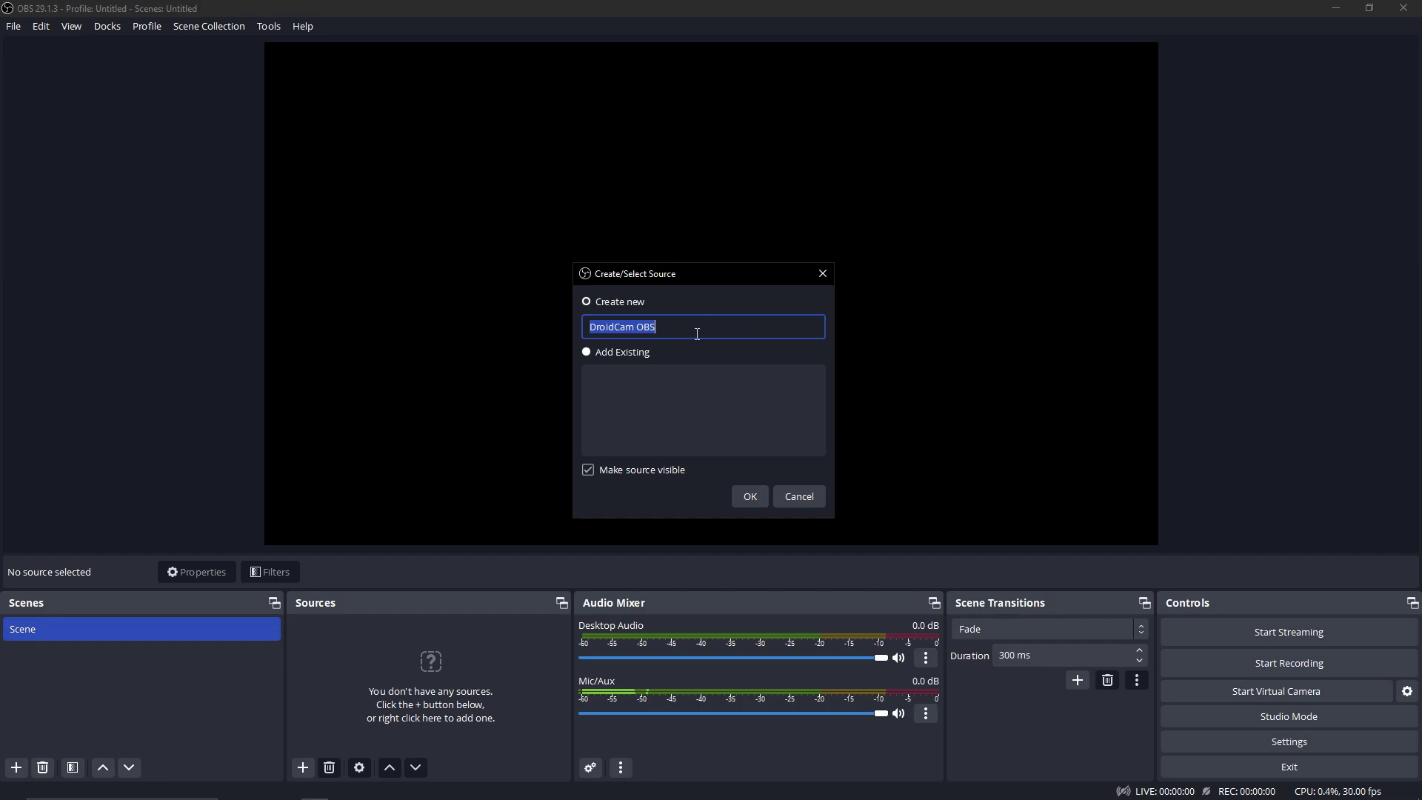
key("BackSpace")
type("Webcam")
left_click(753, 502)
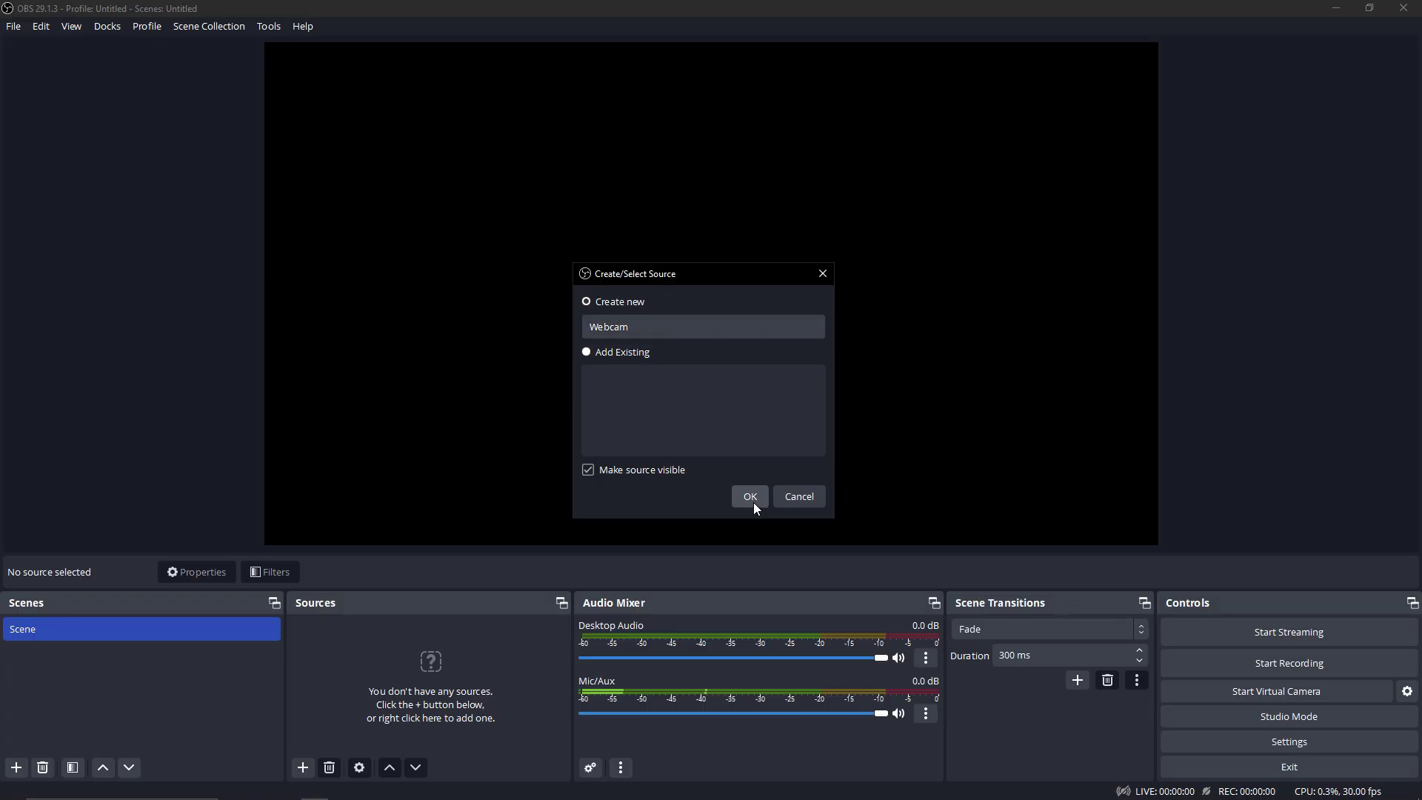
left_click(750, 498)
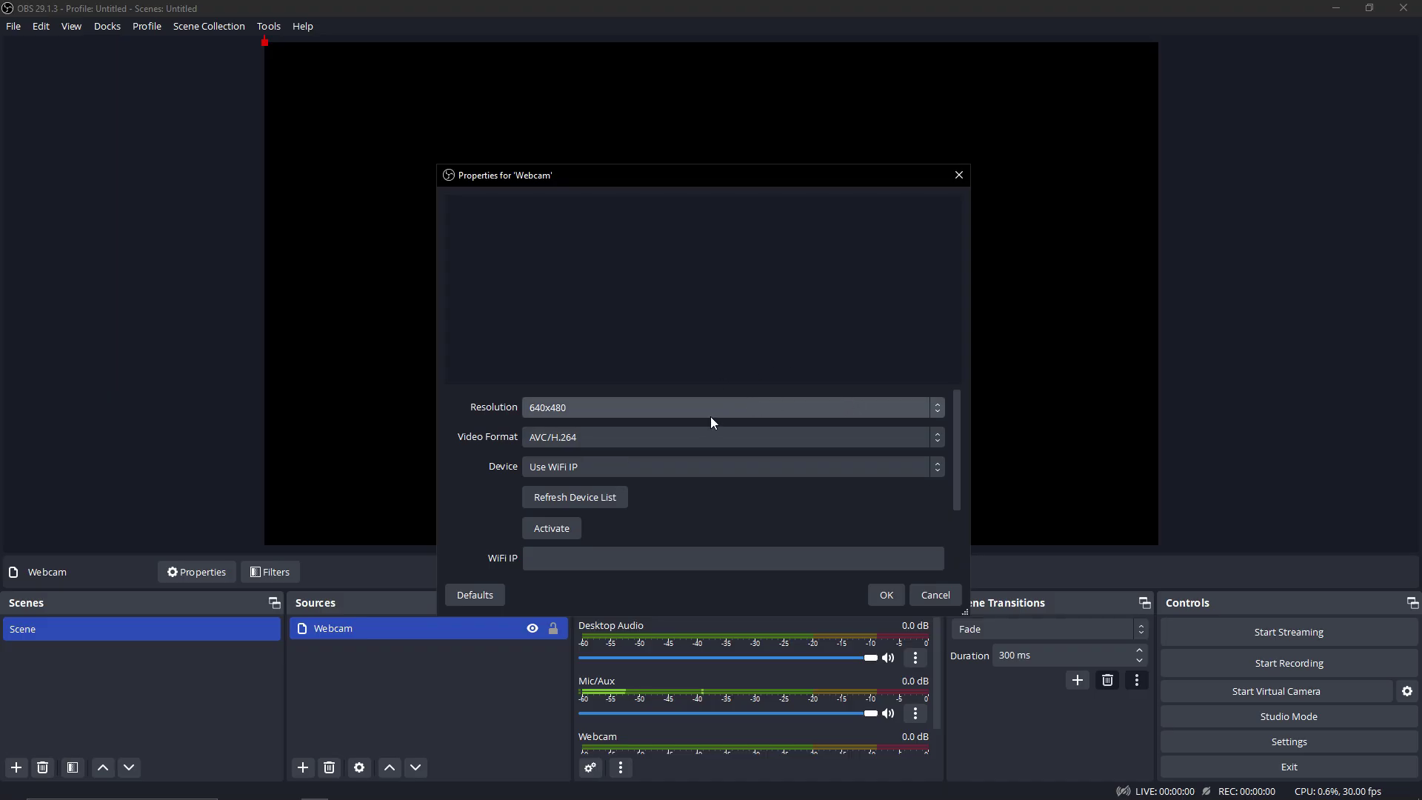
Step: Set the Webcam source's resolution to 1920x1080, video format to AVC/H.264 and device to Use WiFi IP
left_click(937, 412)
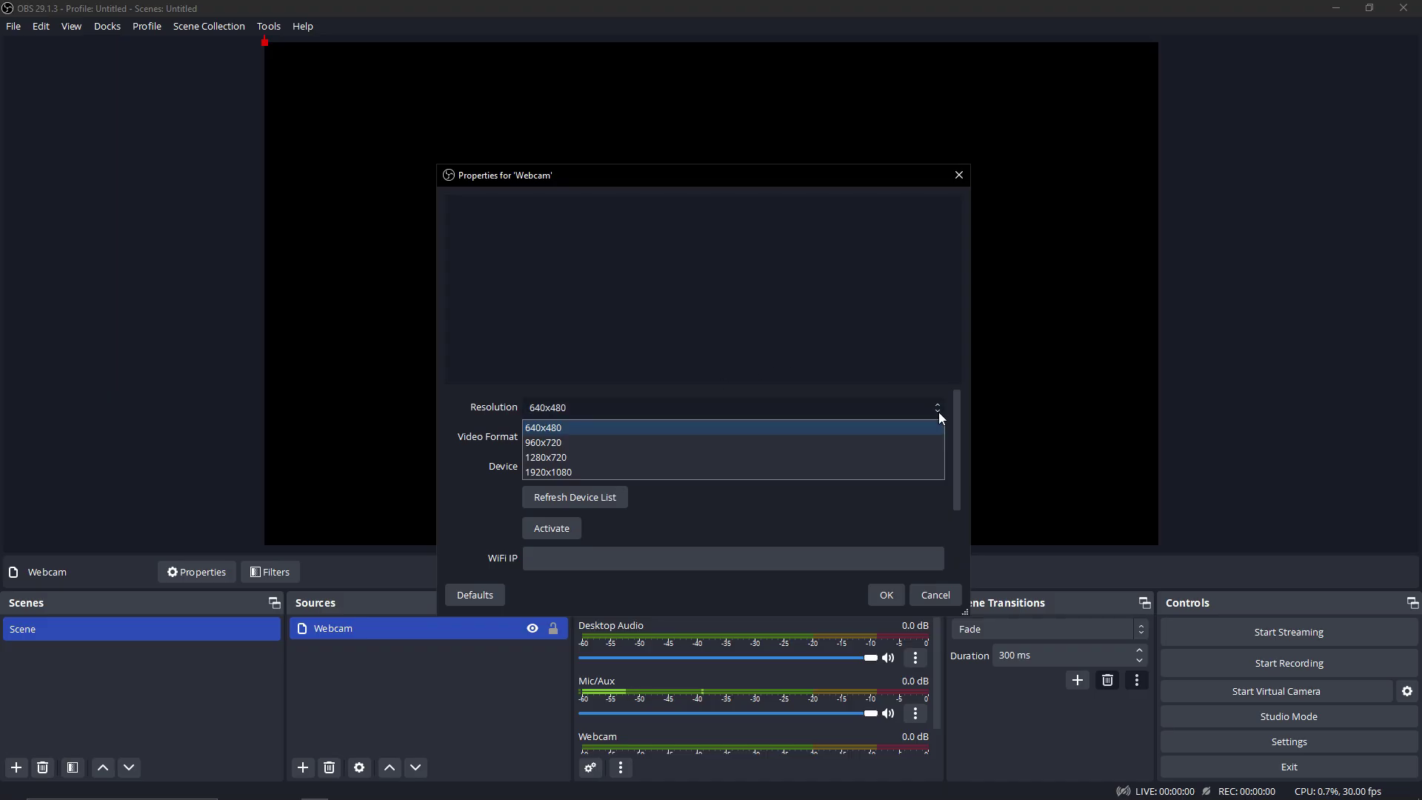
left_click(595, 476)
left_click(604, 442)
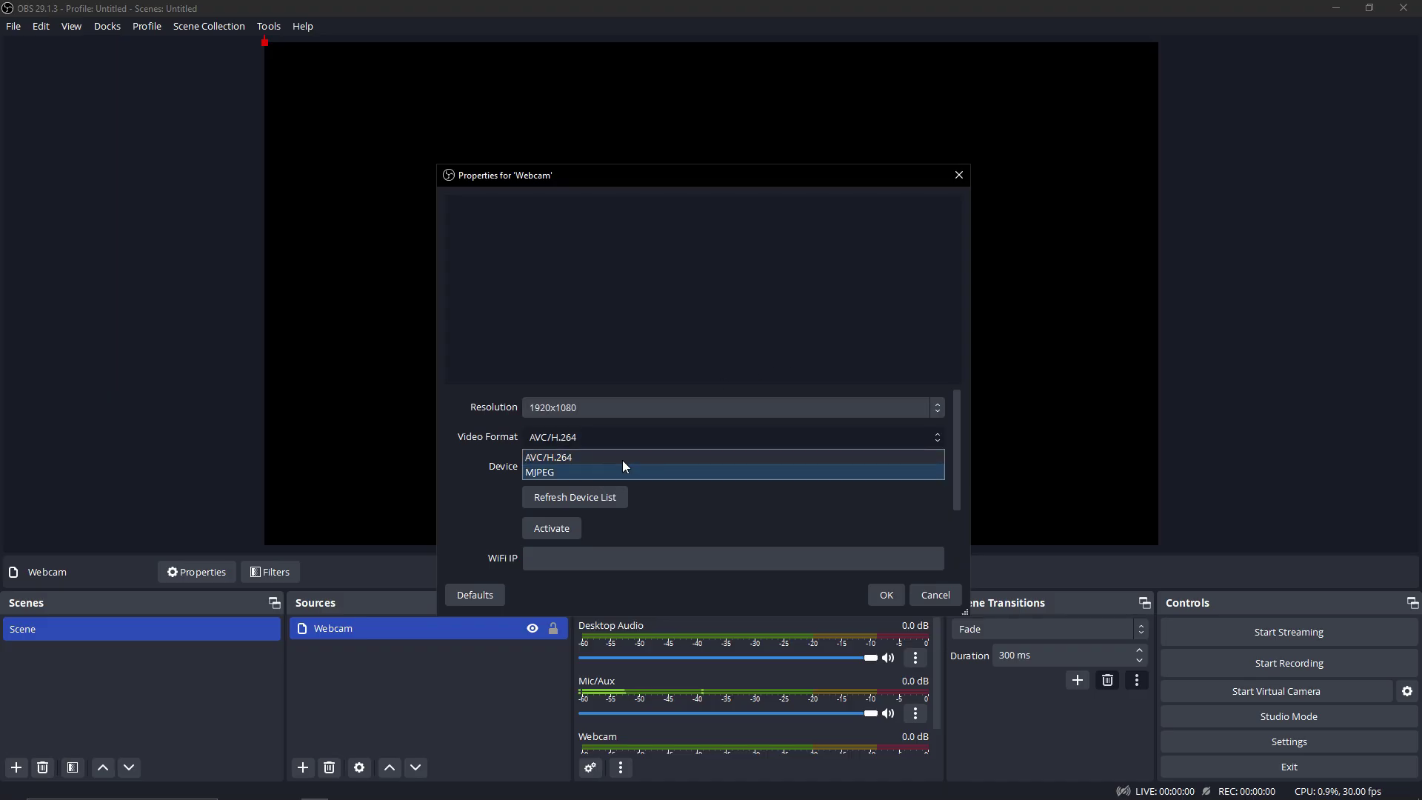
left_click(563, 456)
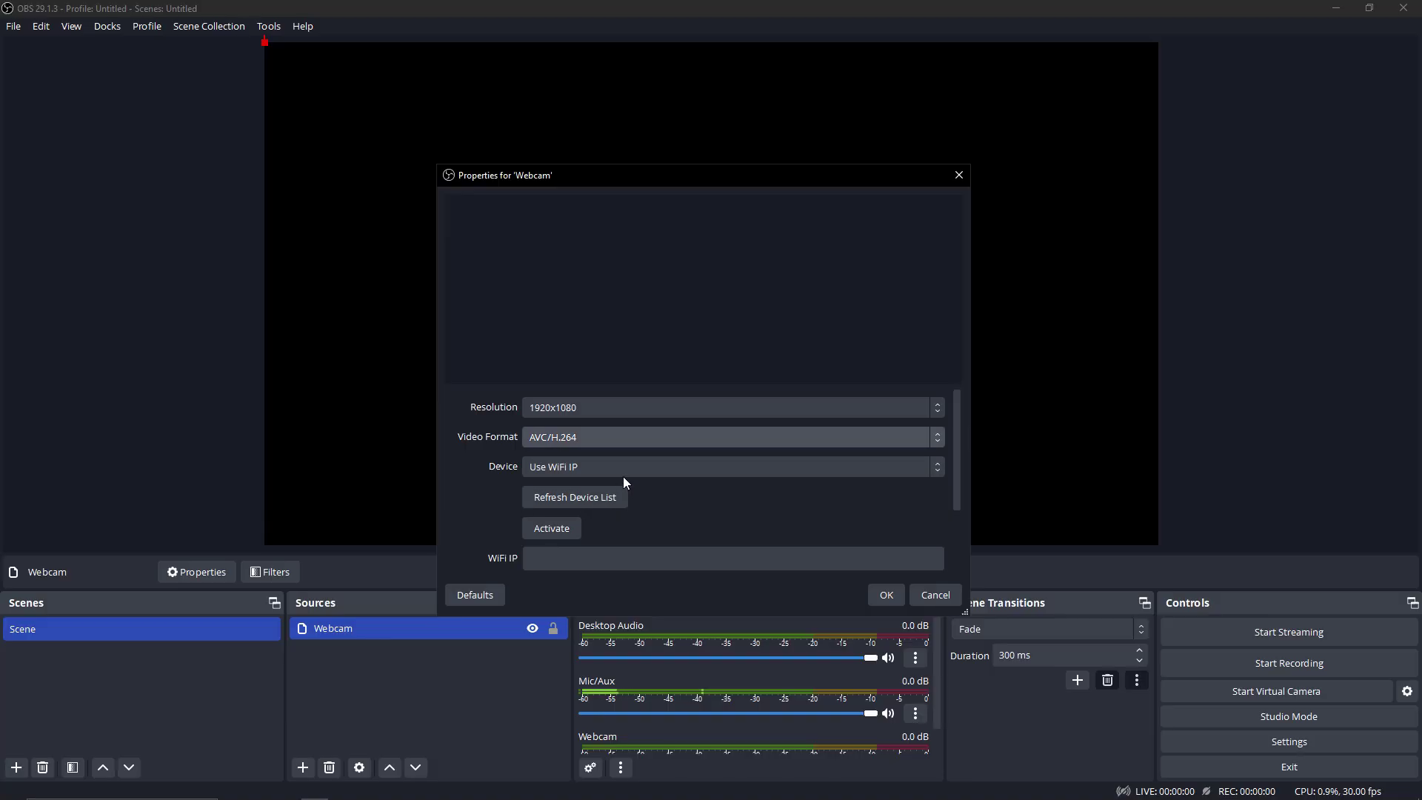
left_click(575, 469)
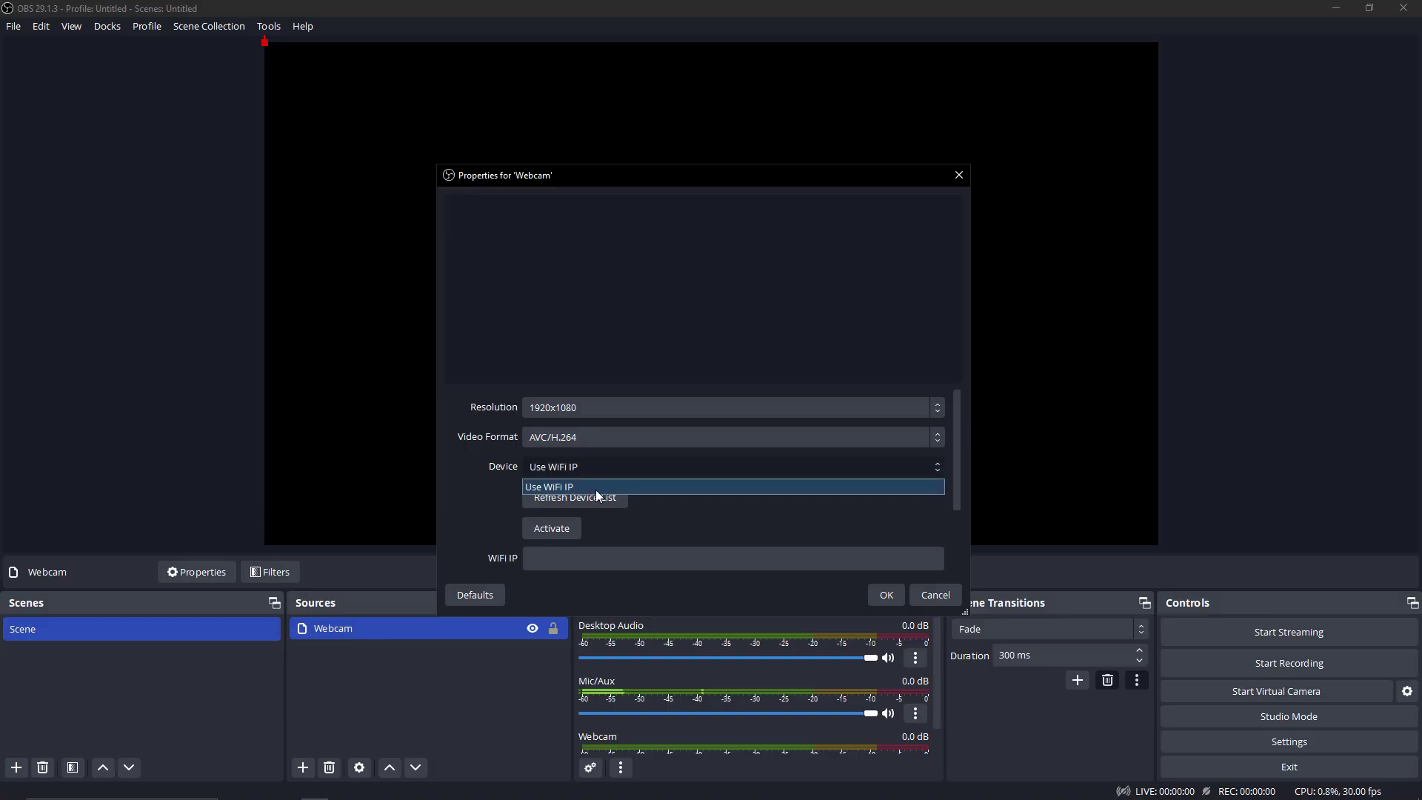
left_click(598, 494)
Step: Set the Webcam source's WiFi IP to 192.168.1.198, enable audio, and activate the connection
scroll(735, 511, "down", 1)
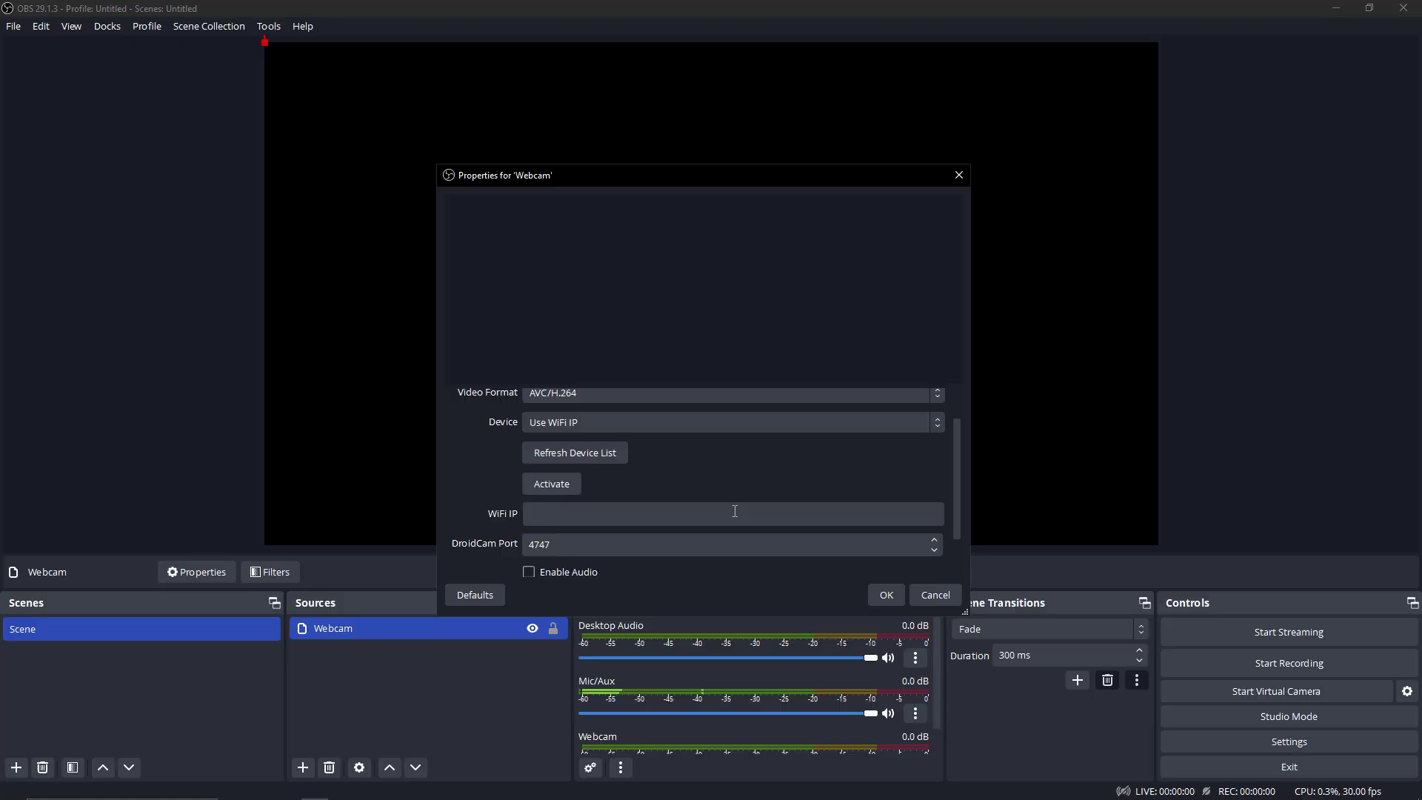
left_click(627, 513)
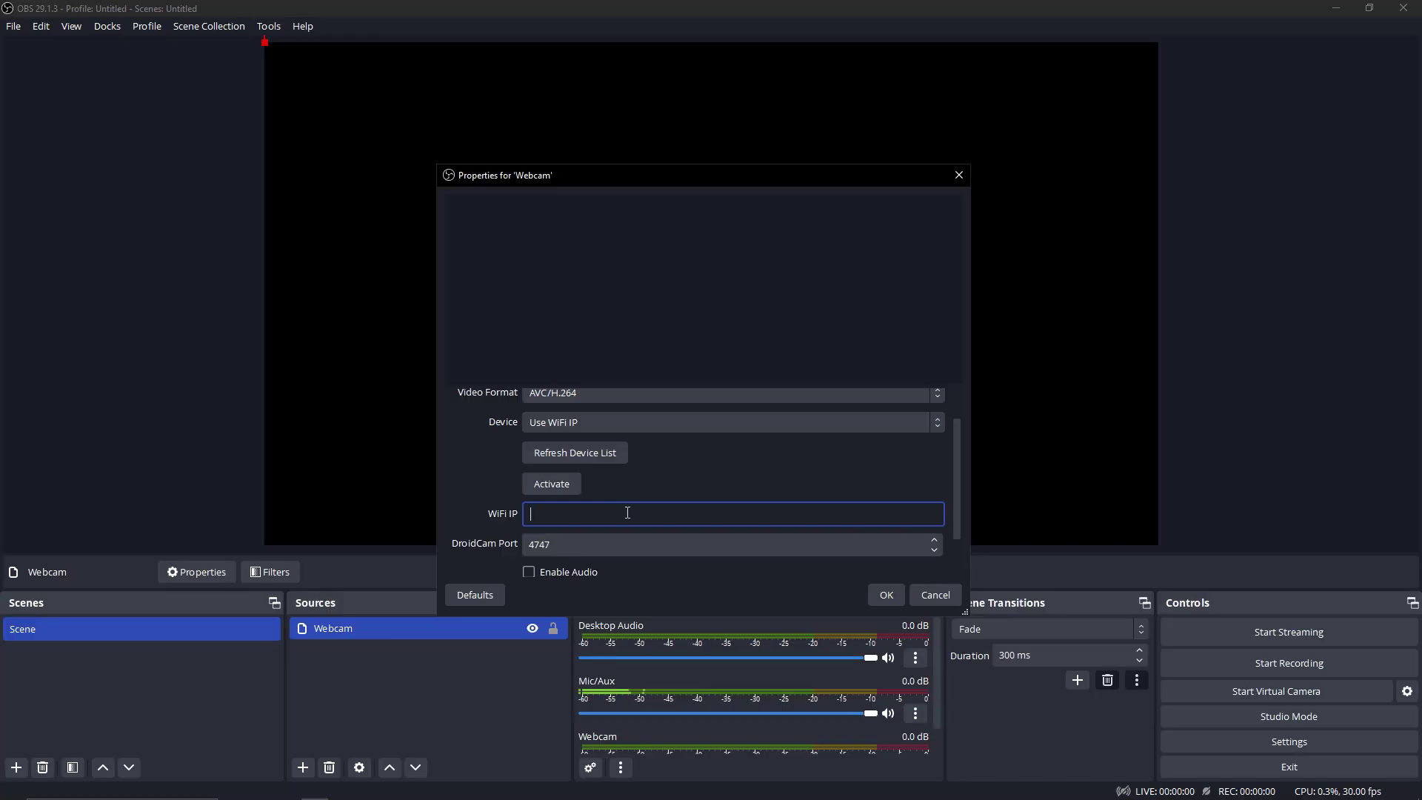
type("192.168.1.198")
scroll(690, 465, "down", 2)
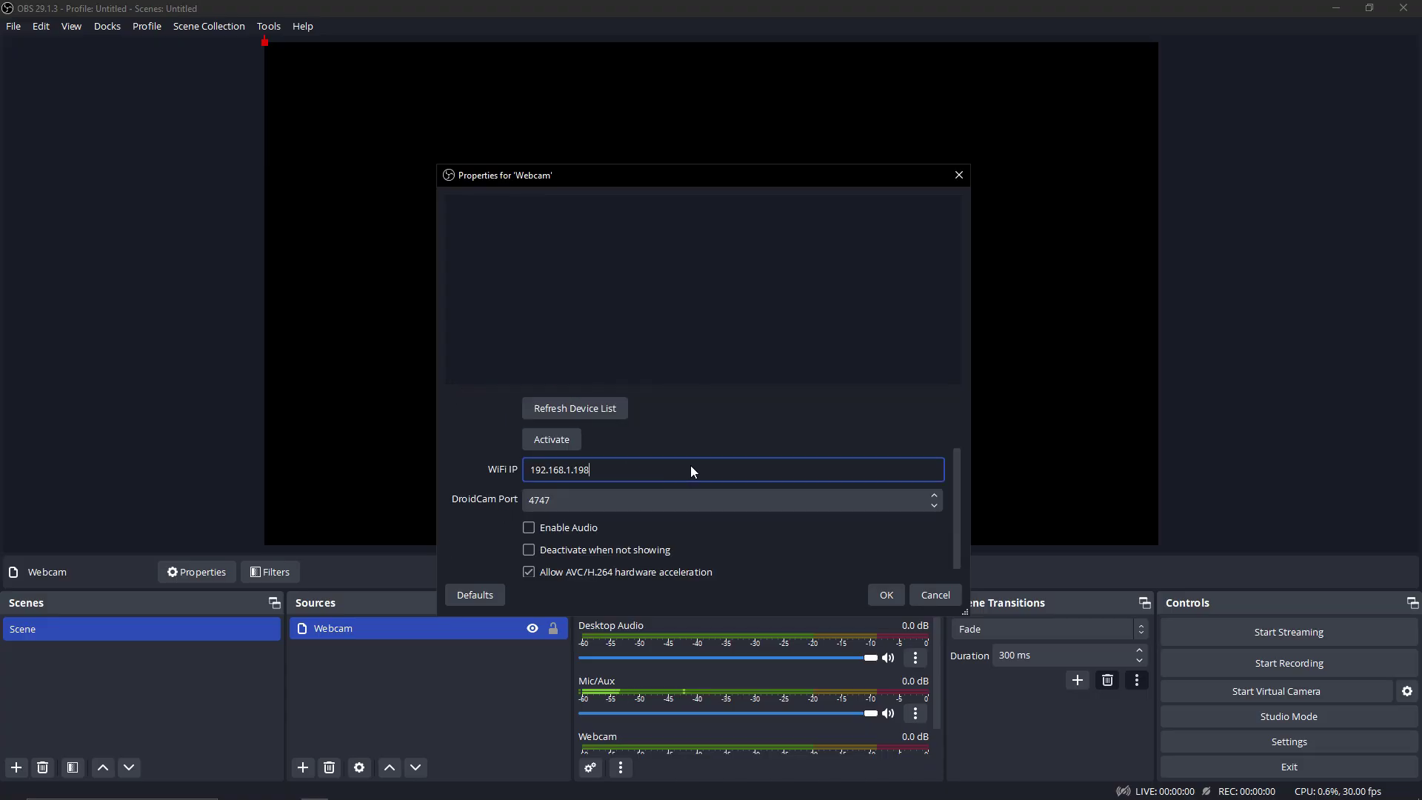
left_click(535, 531)
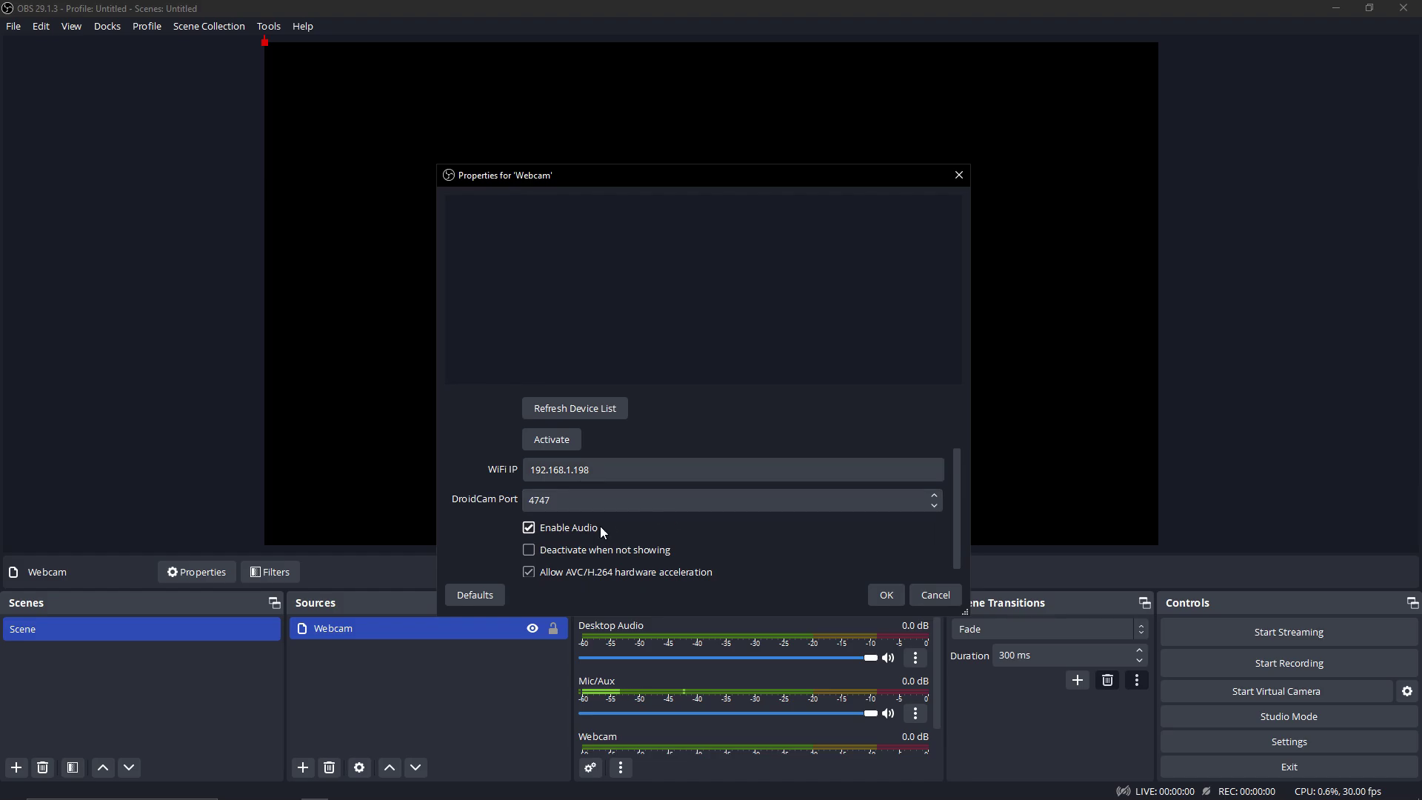
left_click(569, 448)
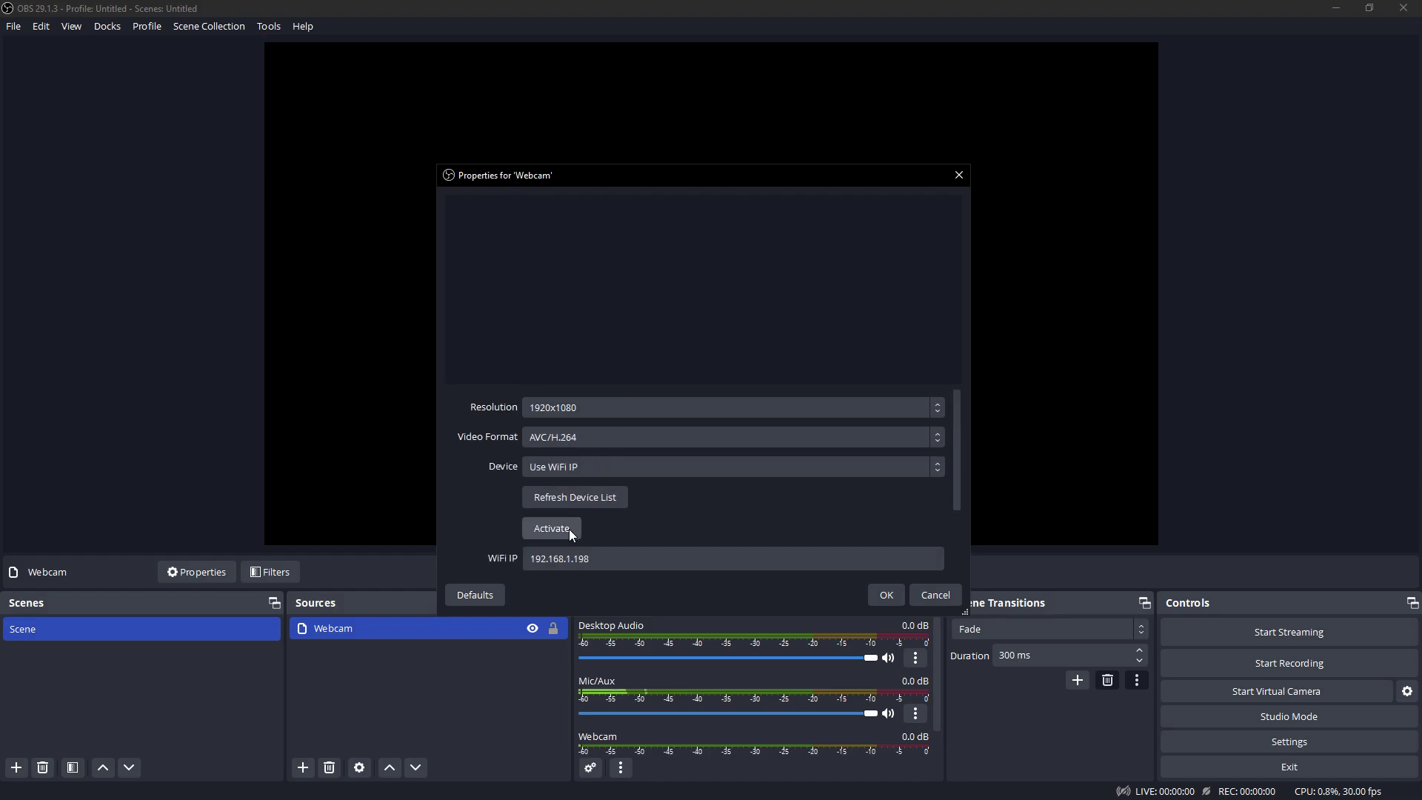
left_click(567, 530)
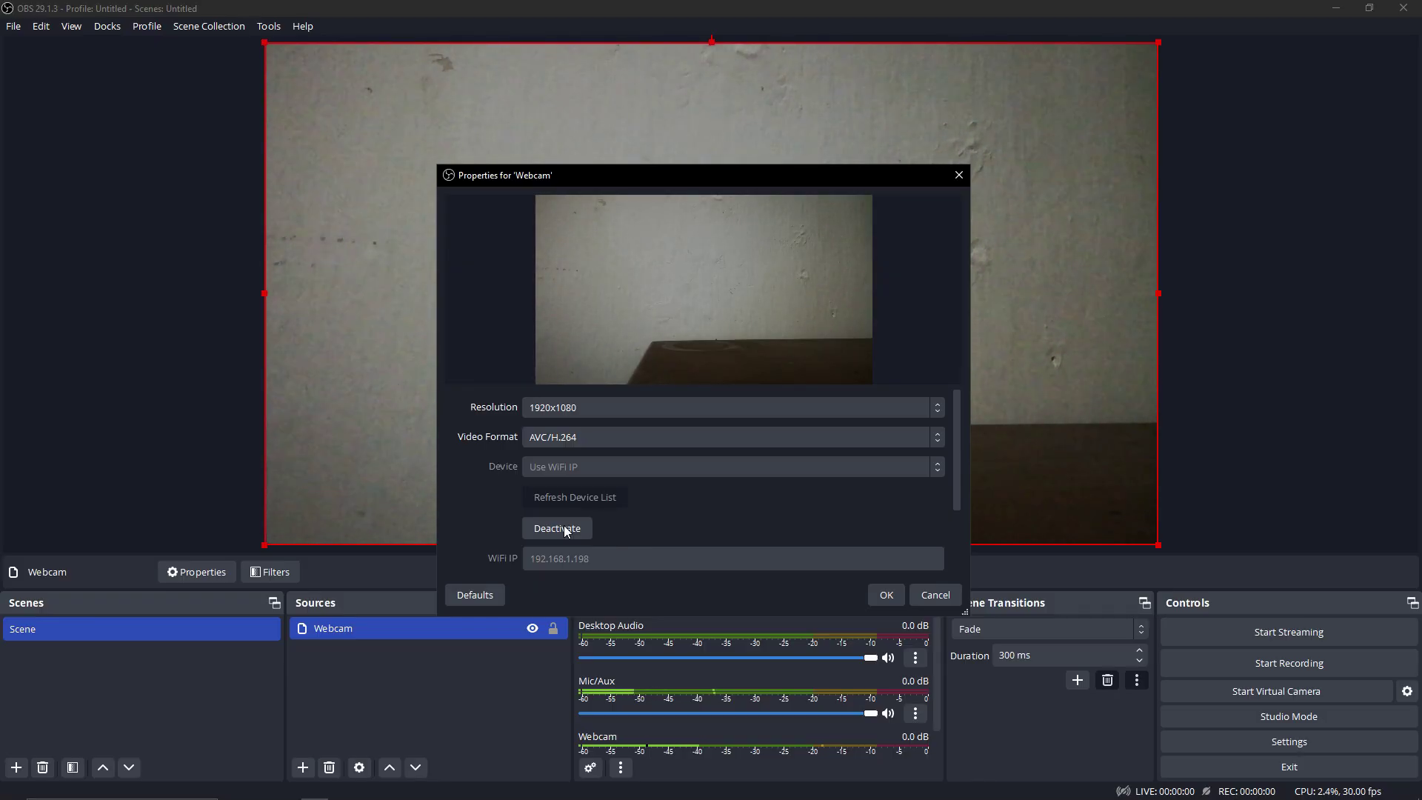
Step: Deactivate the WiFi connection, refresh the devices, activate the source with the RNE-L21 USB phone, and accept the properties
left_click(566, 528)
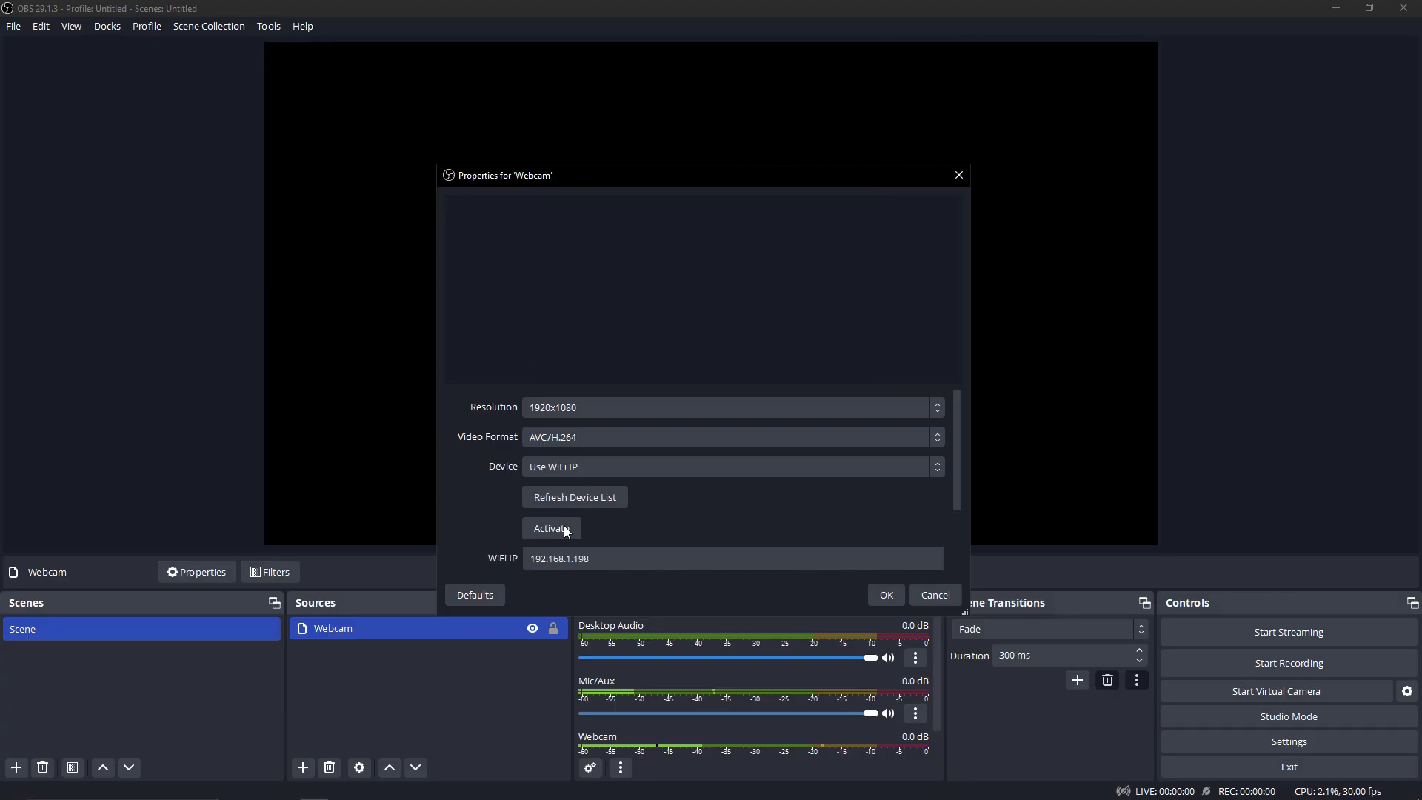
left_click(649, 468)
left_click(648, 466)
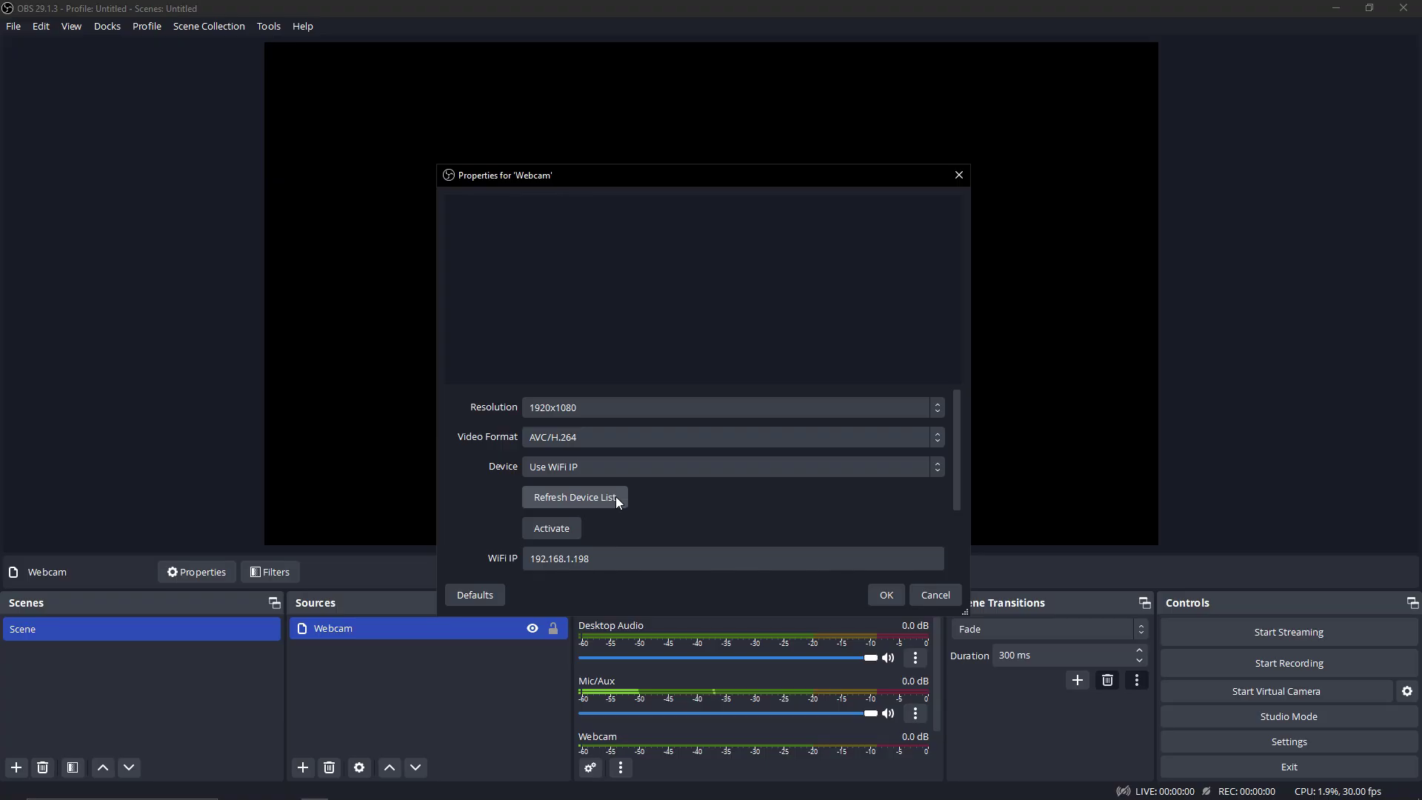
left_click(616, 496)
left_click(617, 473)
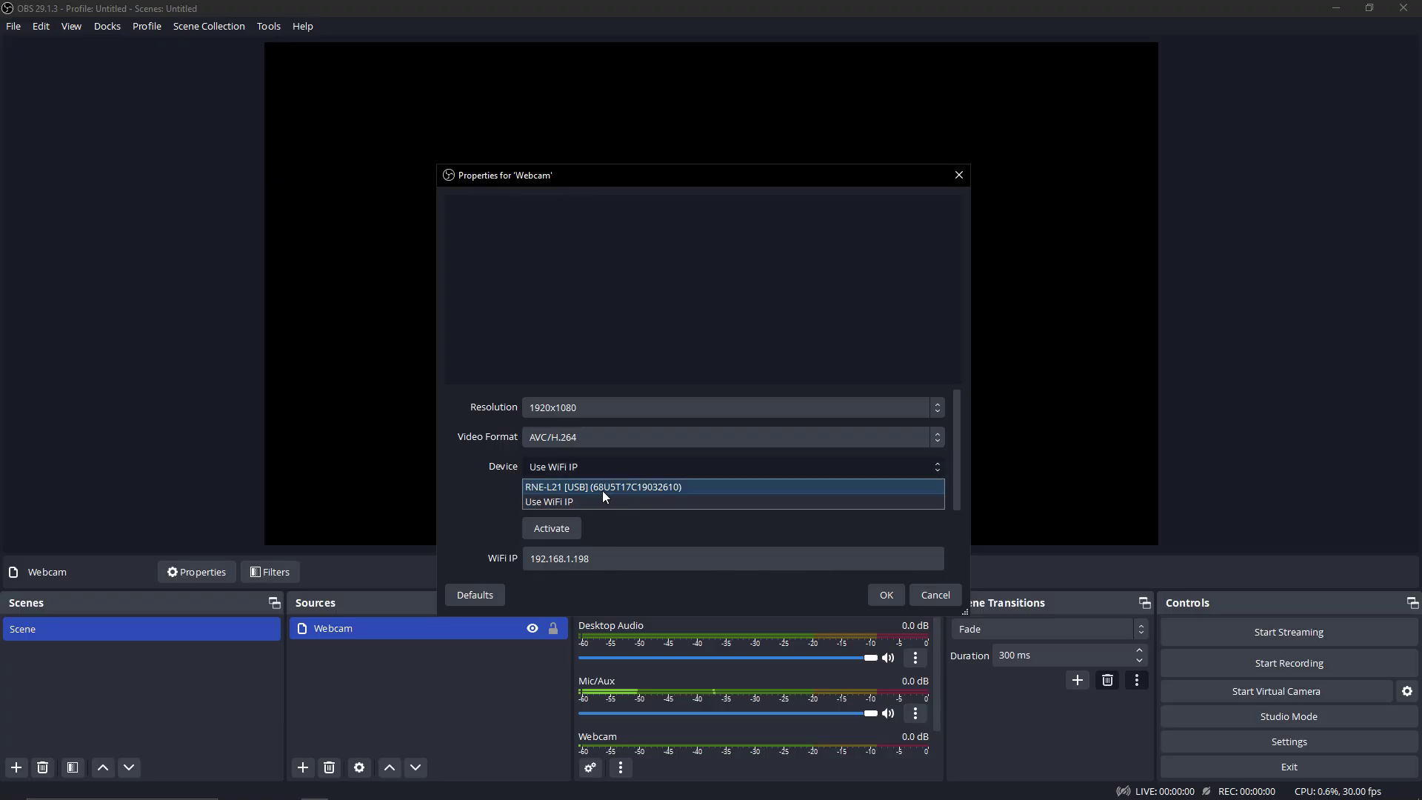
left_click(598, 488)
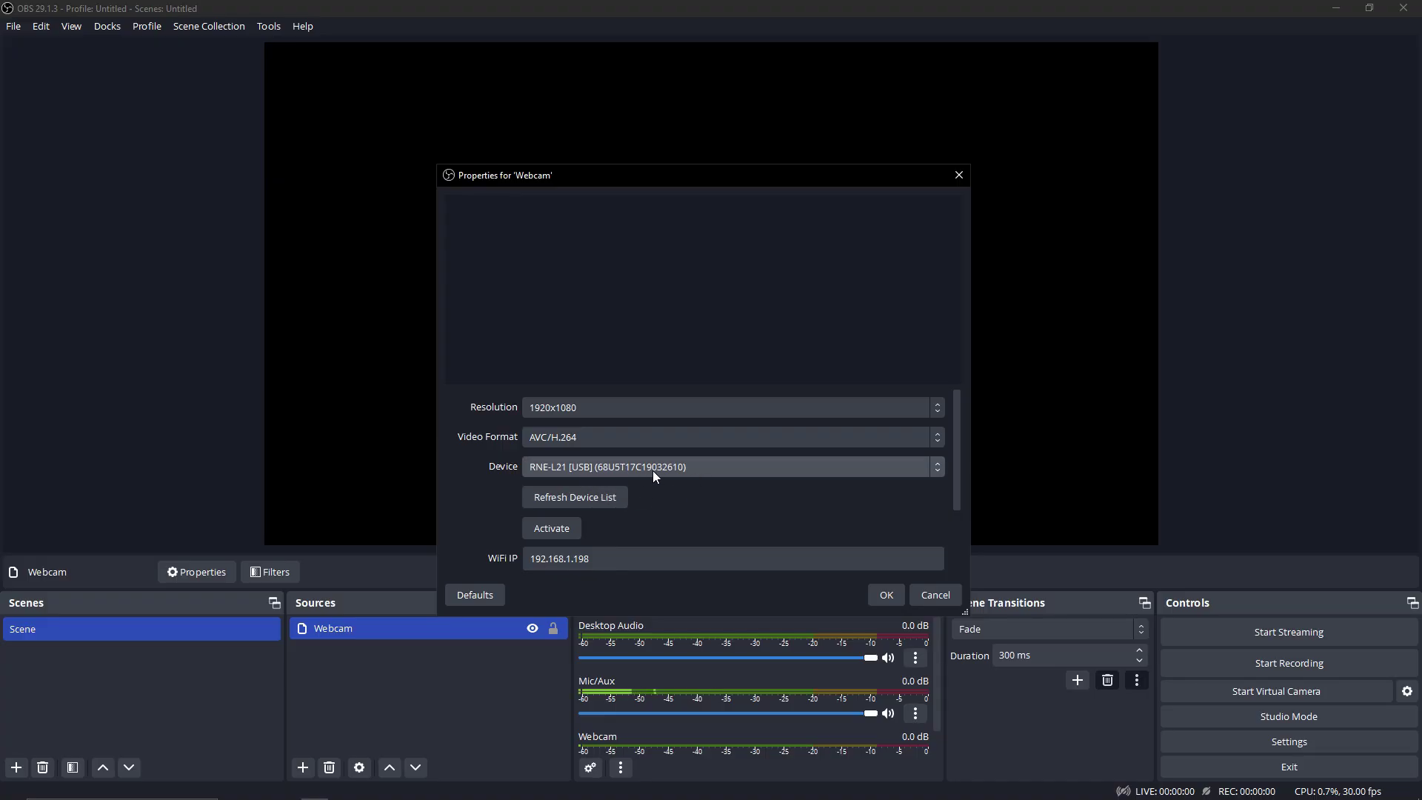
left_click(566, 528)
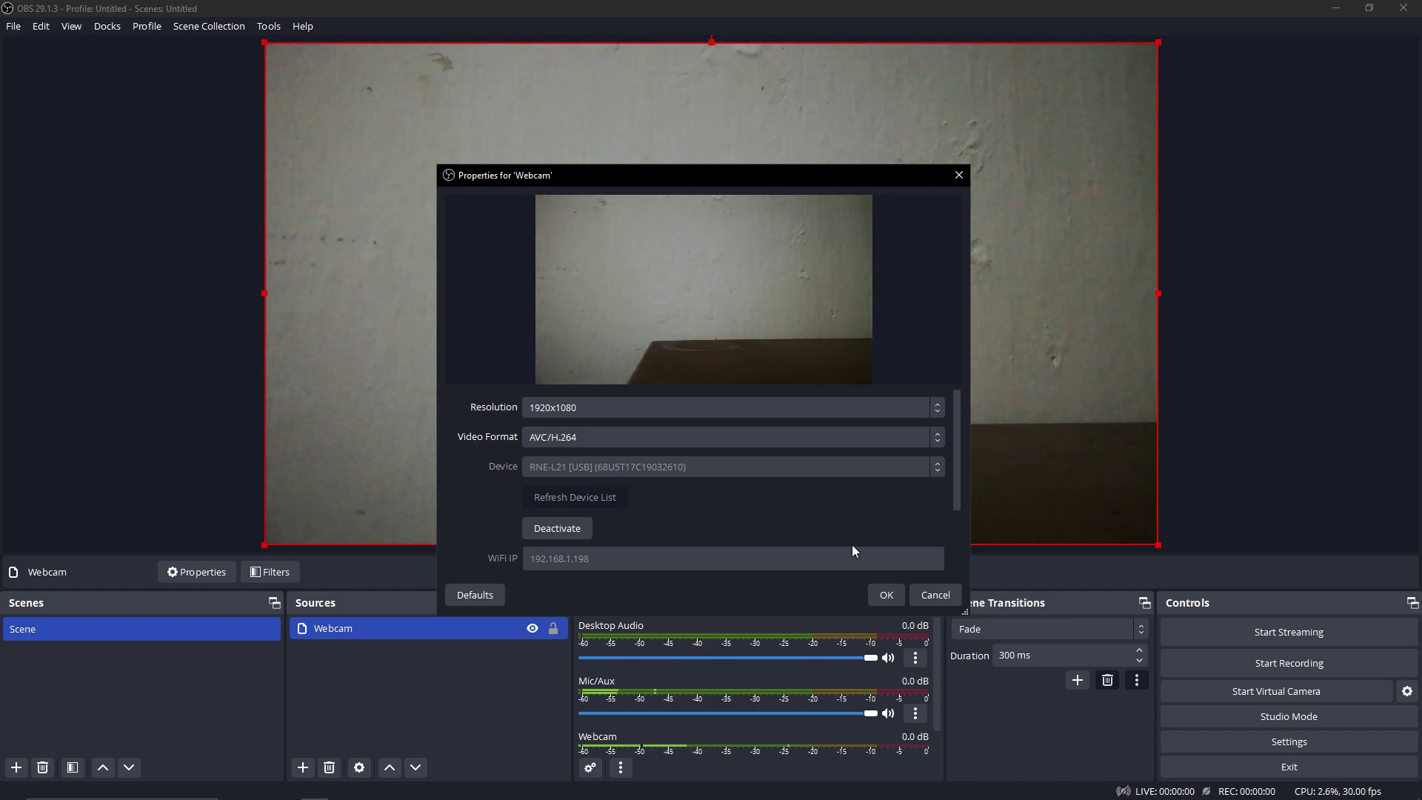
left_click(885, 594)
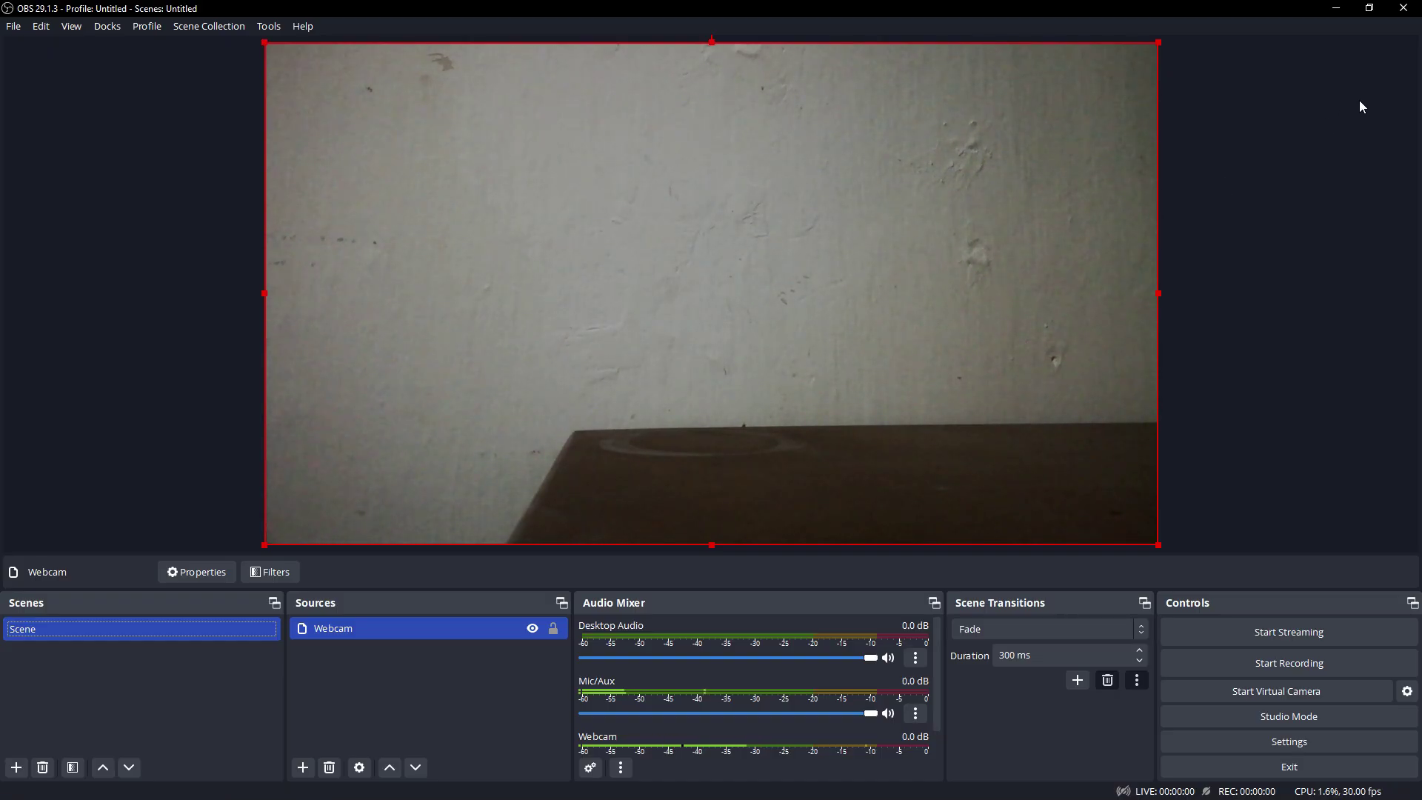
Step: Close OBS Studio, switch to Registry Editor, and search the registry for "OBS Virtual Cam"
left_click(1401, 8)
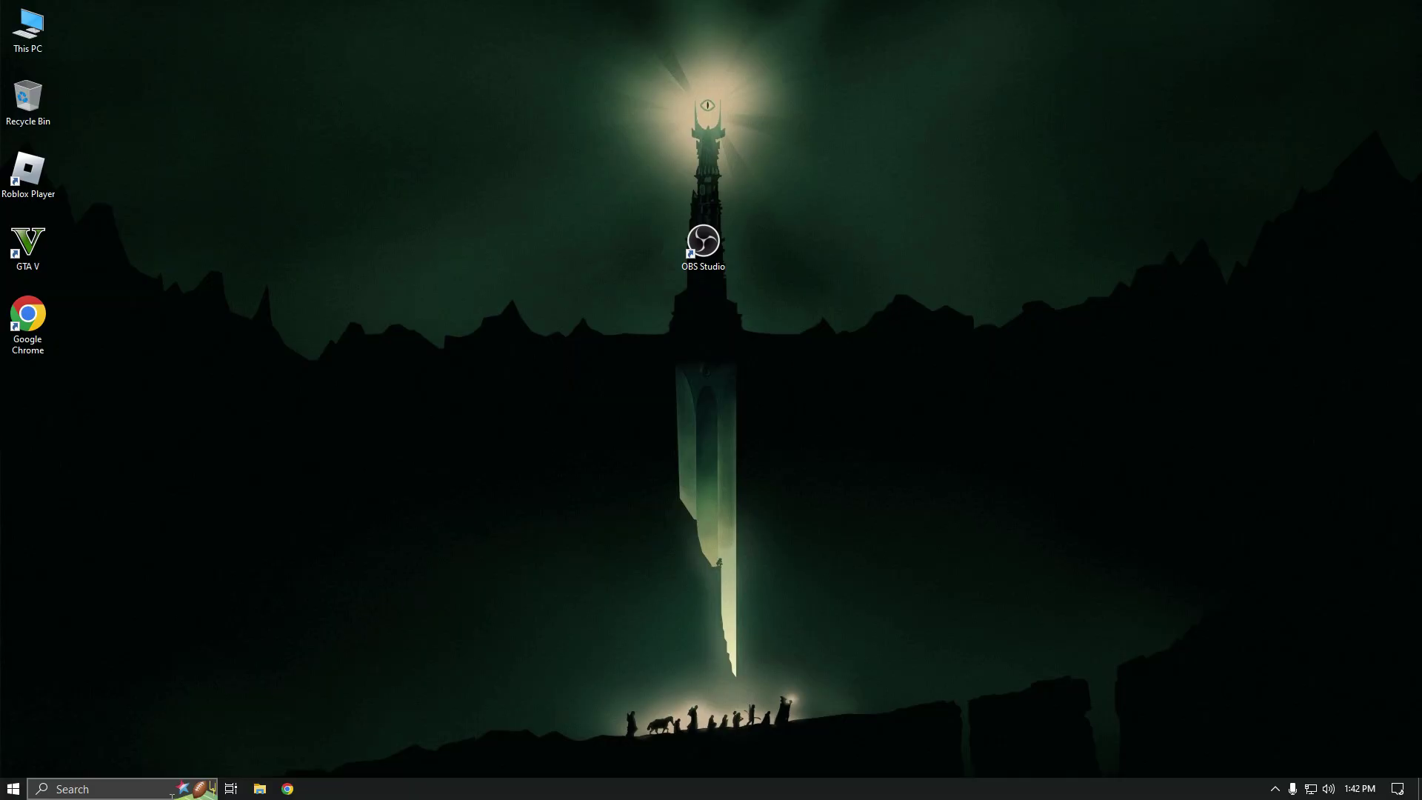
left_click(171, 788)
left_click(140, 503)
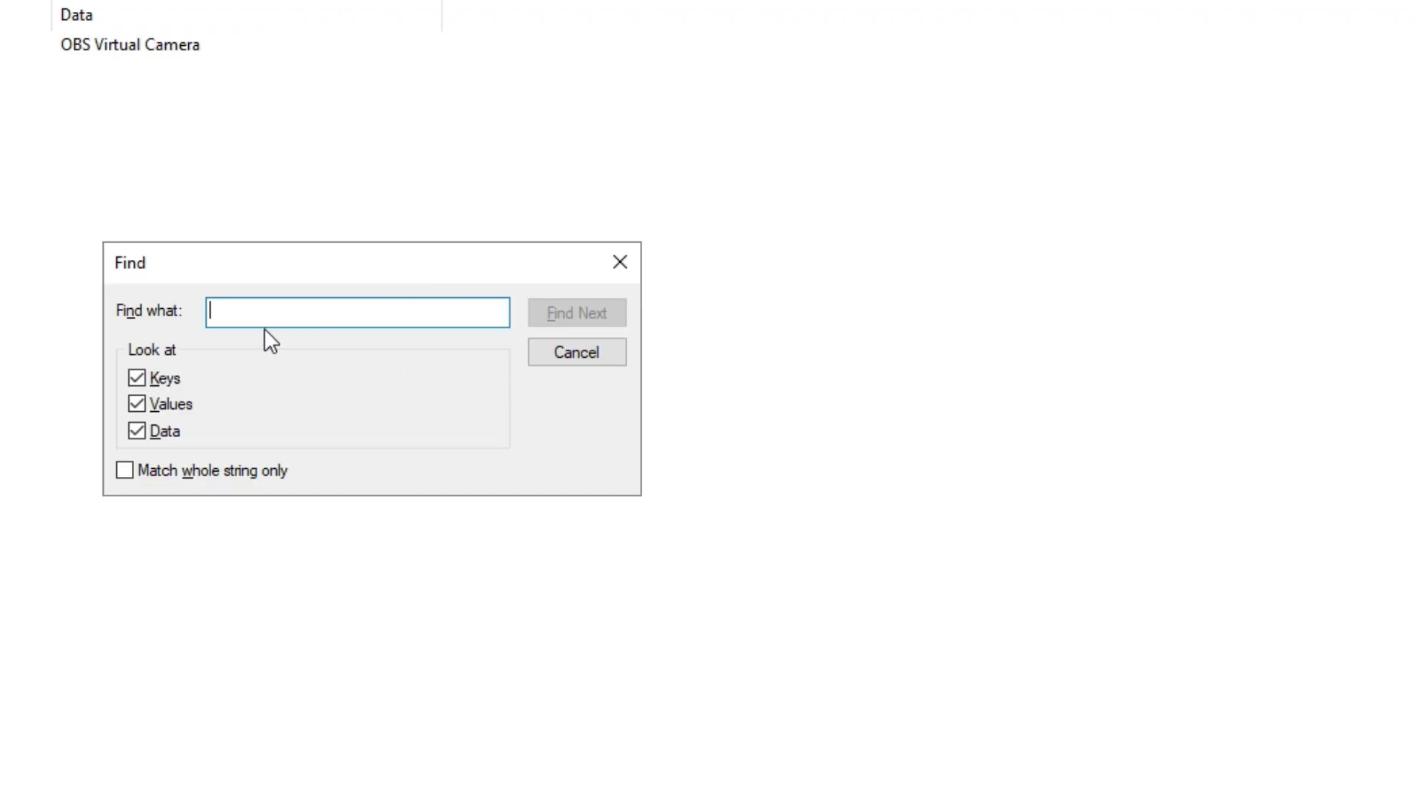
type("OBS Vi")
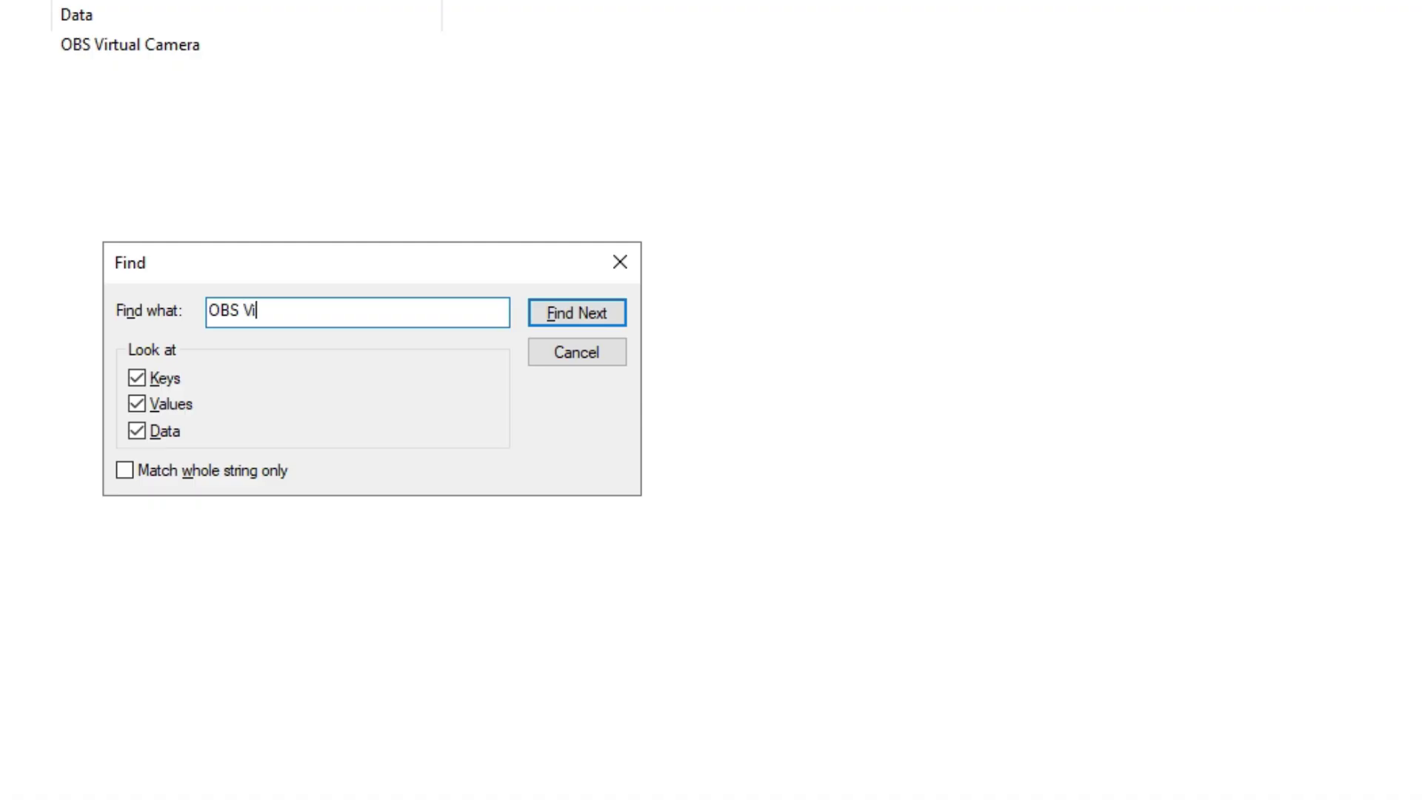
type("rtual Cam")
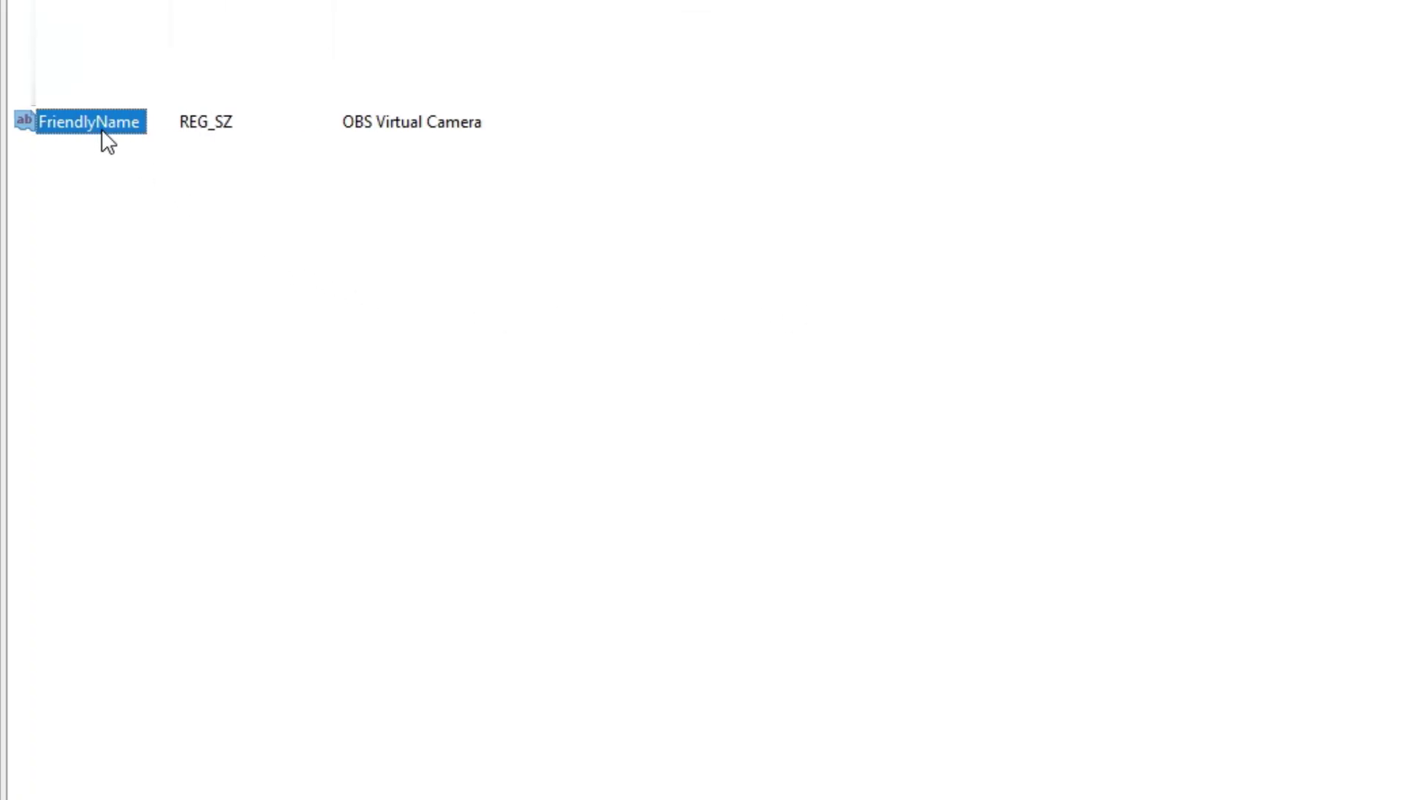
Step: Set the data of the OBS Virtual Camera's FriendlyName registry value to "HD Webcam C300"
double_click(108, 140)
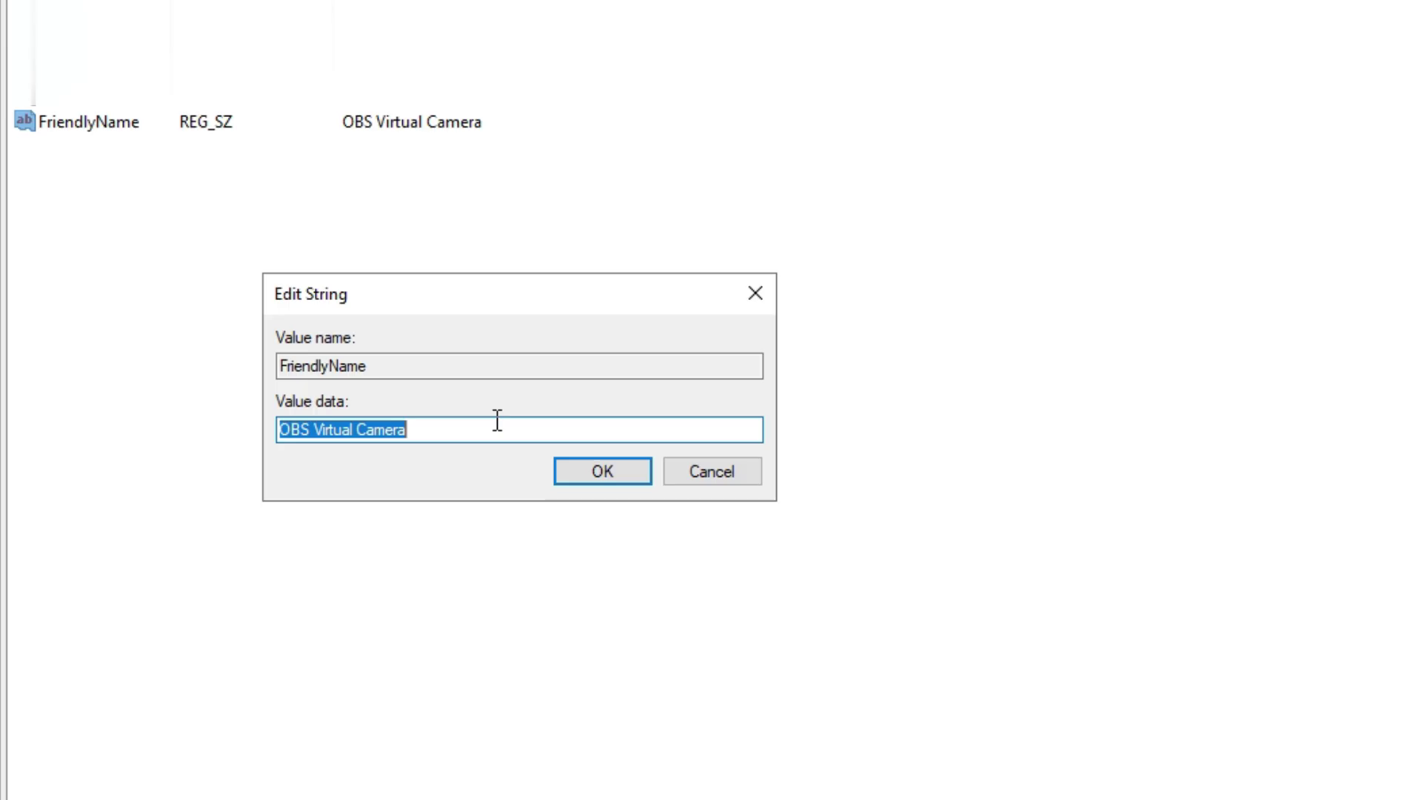
left_click(254, 183)
key("BackSpace")
key("BackSpace")
key("BackSpace")
key("BackSpace")
key("BackSpace")
key("BackSpace")
key("BackSpace")
key("BackSpace")
key("BackSpace")
key("BackSpace")
key("BackSpace")
key("BackSpace")
key("BackSpace")
key("BackSpace")
key("BackSpace")
key("BackSpace")
key("BackSpace")
key("BackSpace")
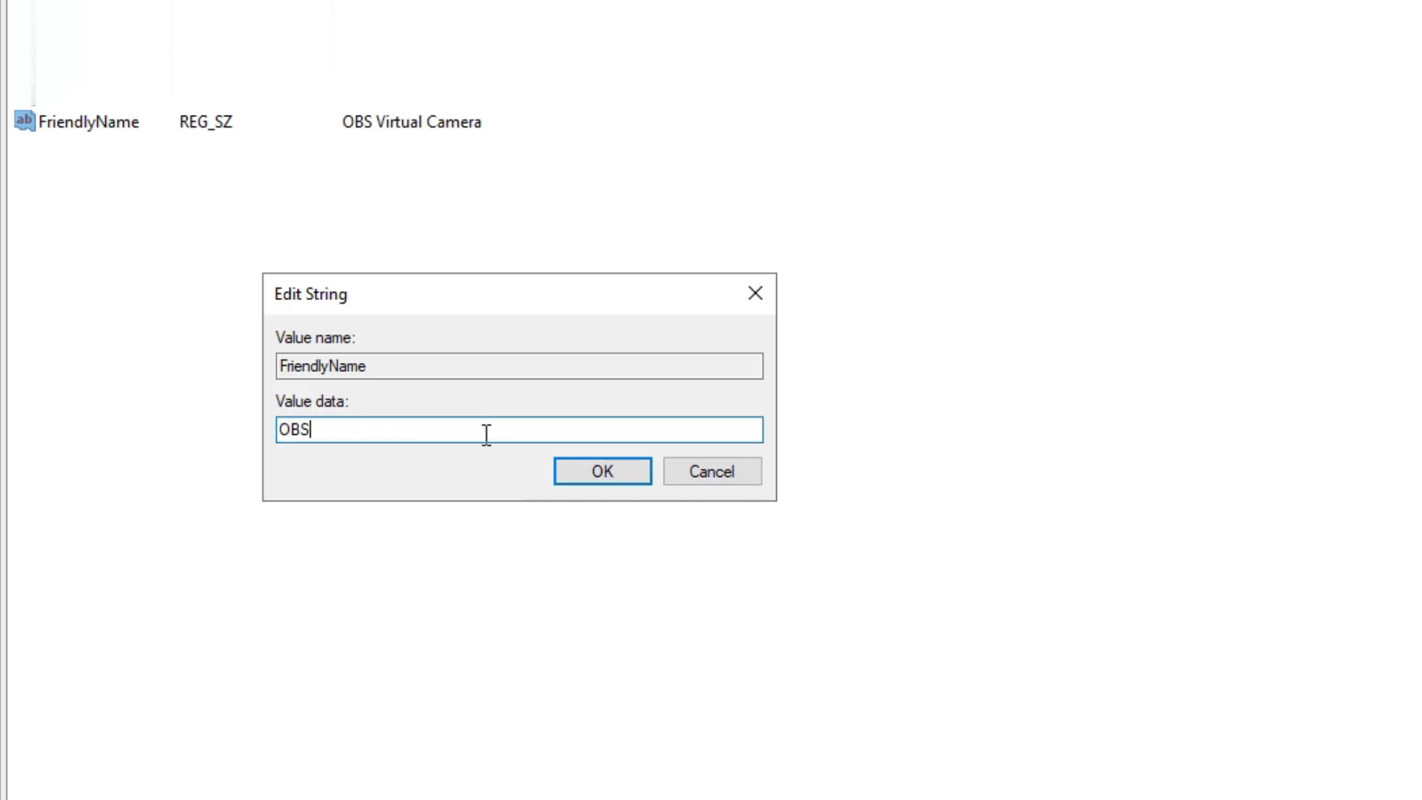
type("HD Webcam C300")
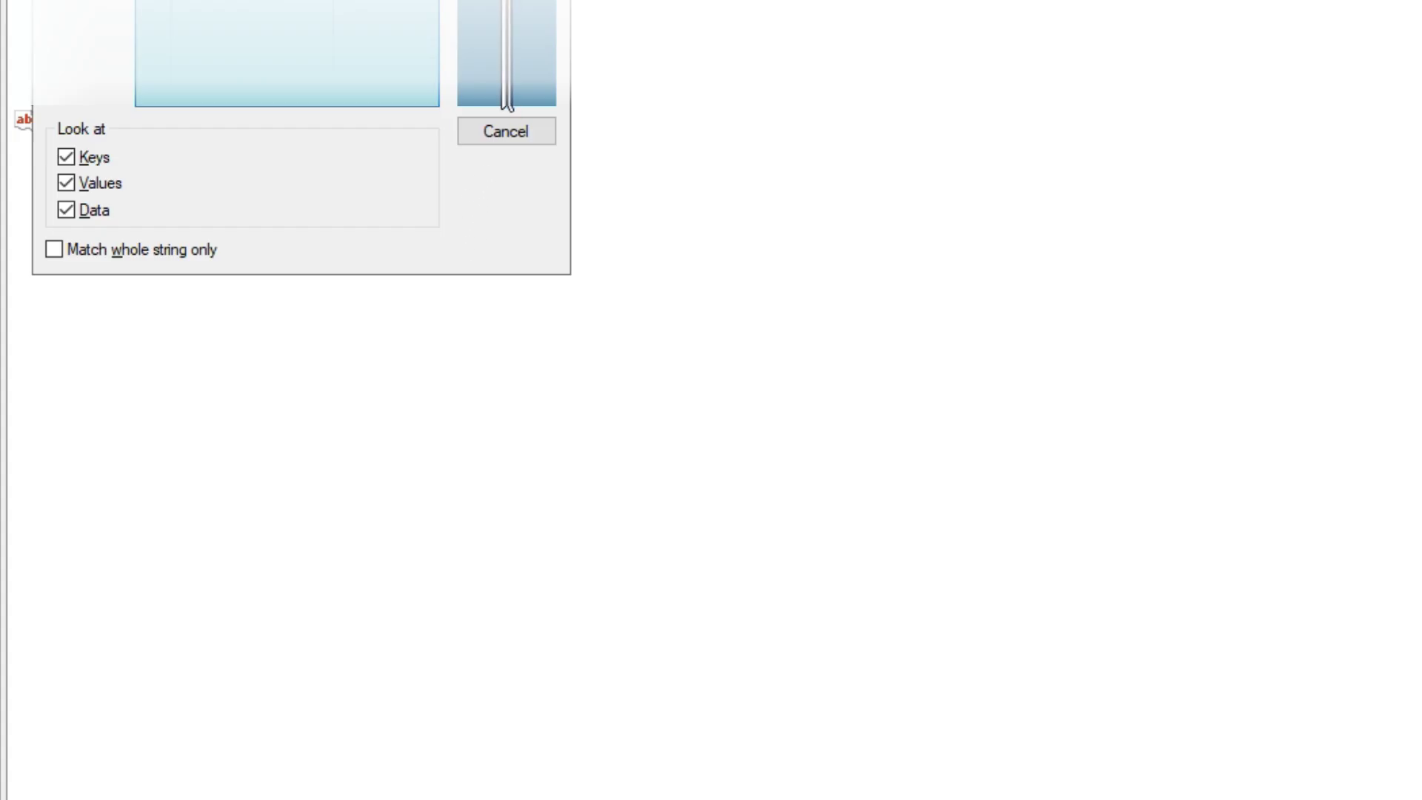
Step: Find further registry matches for "OBS Virtual Camera" and set the next matching FriendlyName value's data to "HD Webcam C300"
left_click(509, 45)
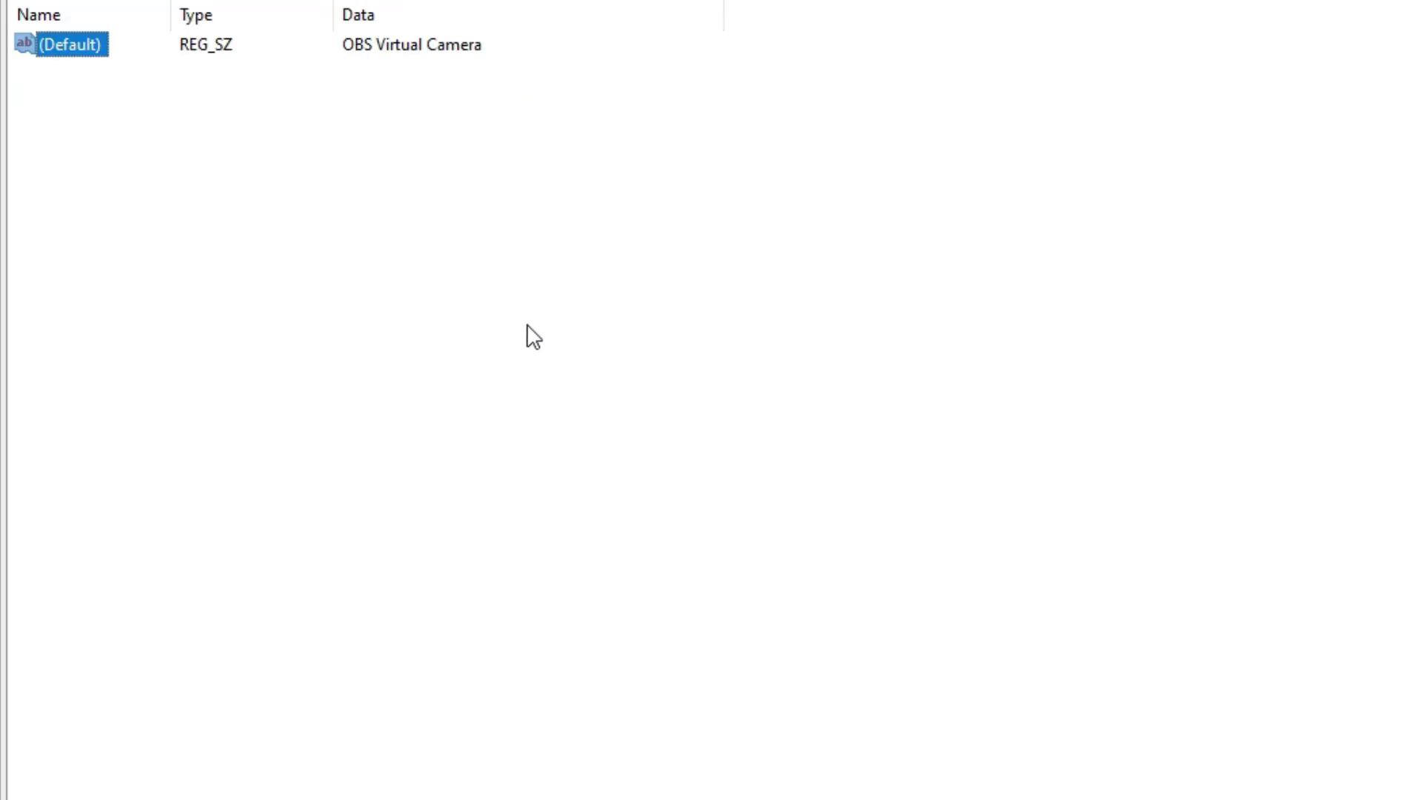
key("ctrl+f")
left_click(521, 99)
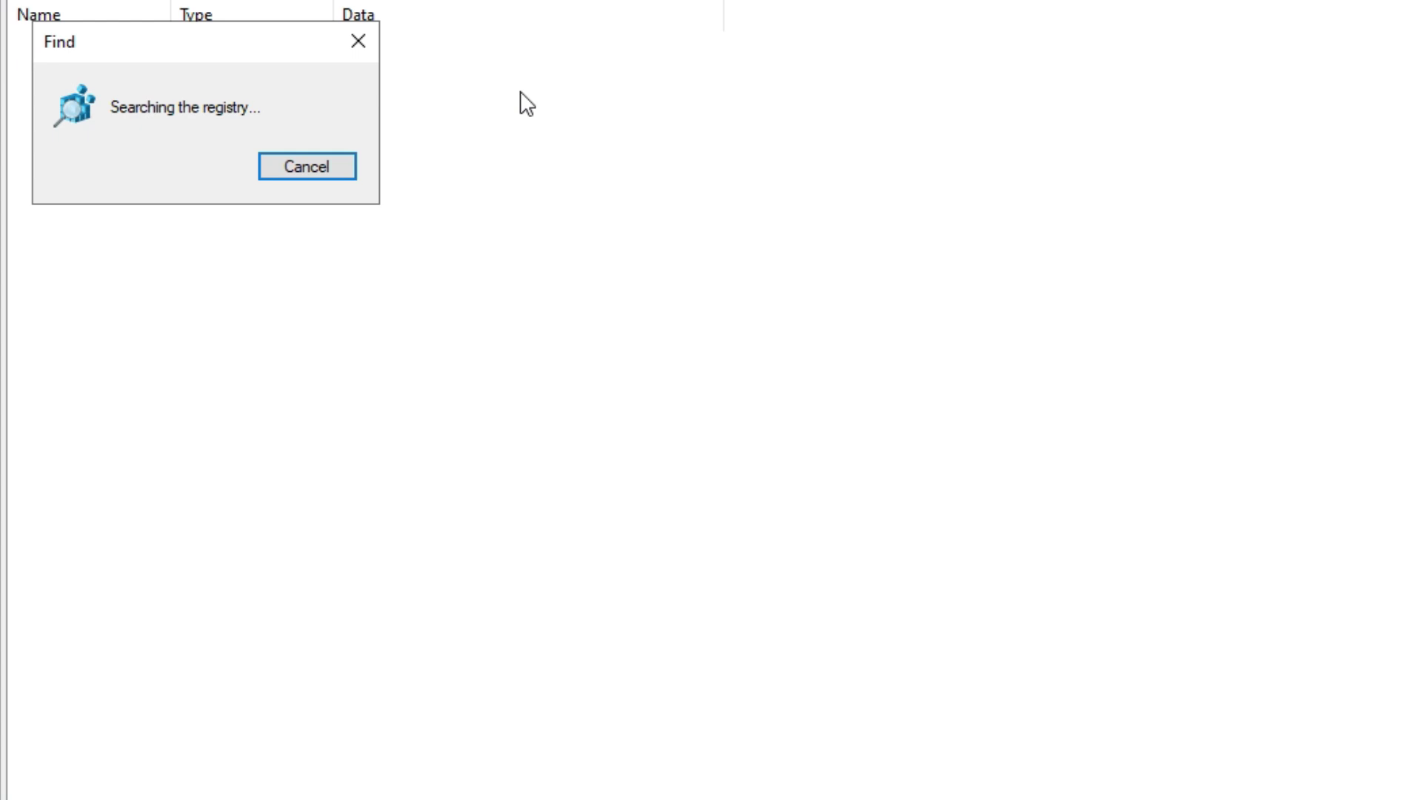
key("ctrl+f")
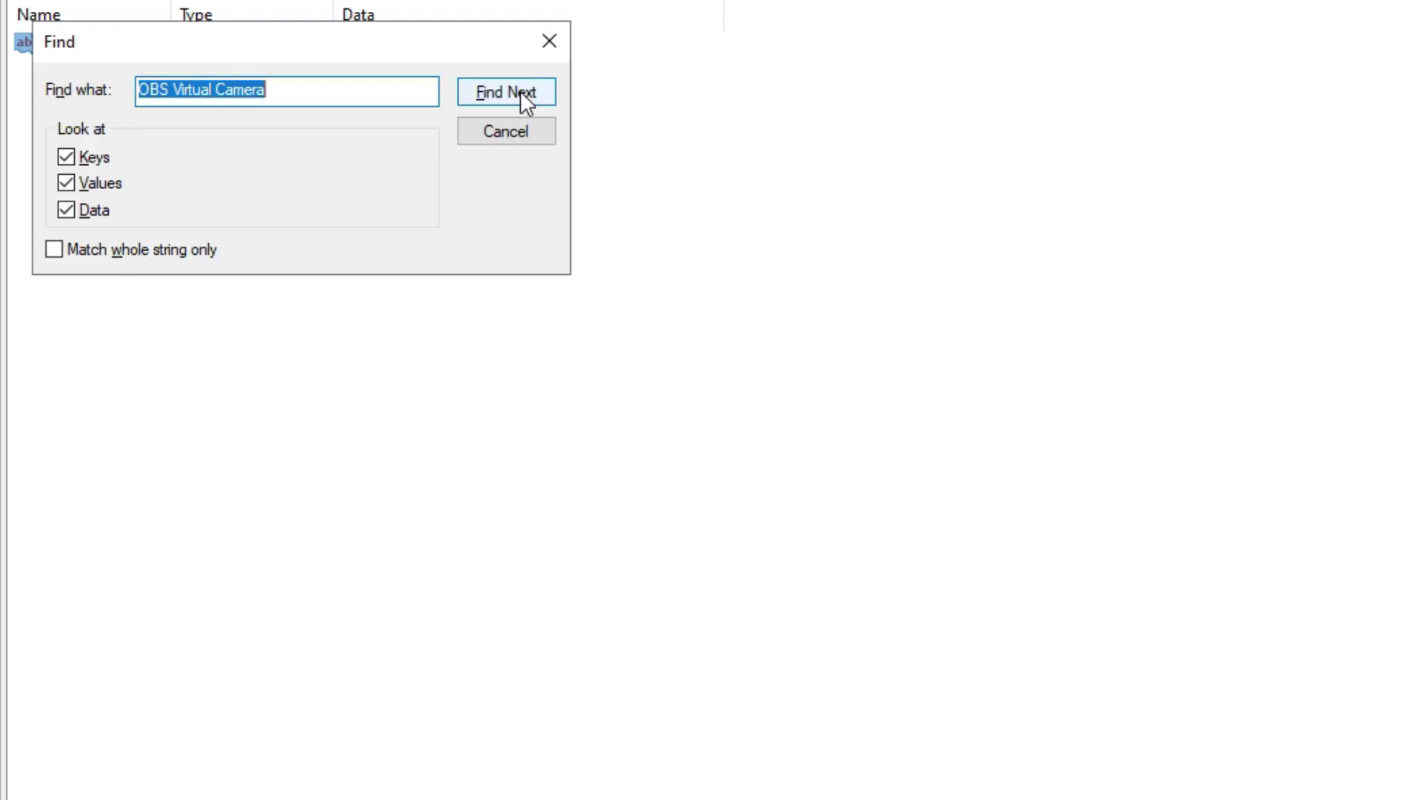
left_click(520, 92)
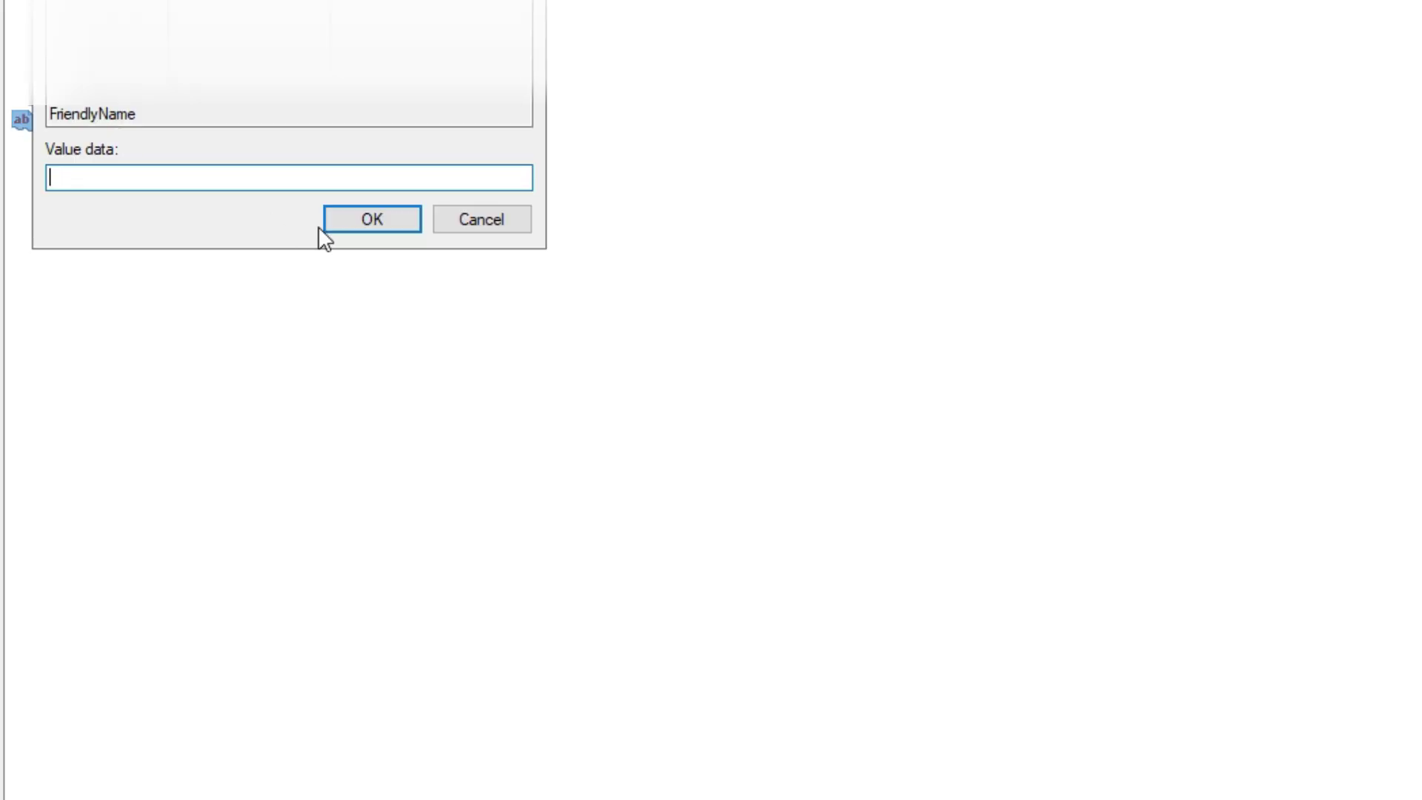
type("HD Webcam C300")
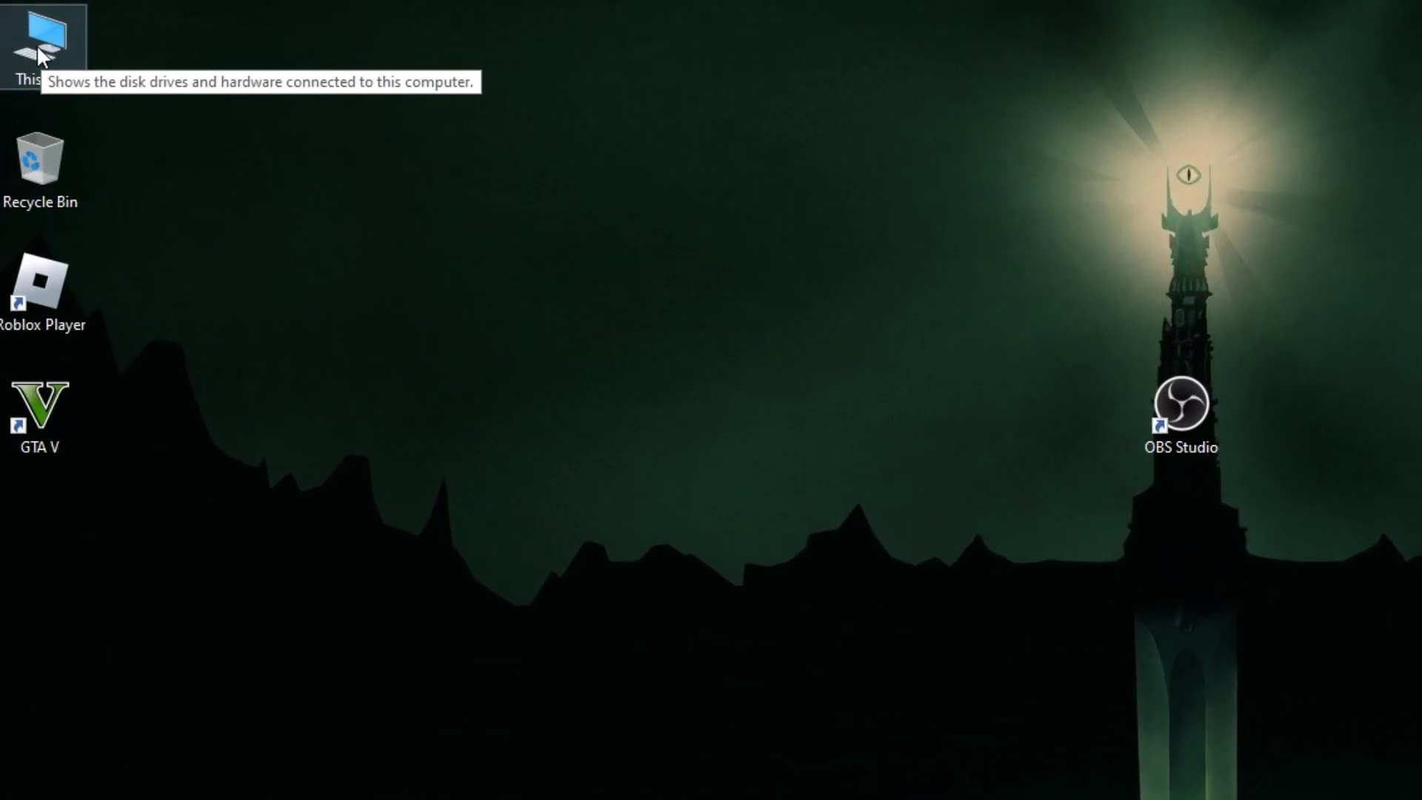
Step: Disable the Streaming Webcam camera device through Computer Management's Device Manager, and close Computer Management
right_click(26, 31)
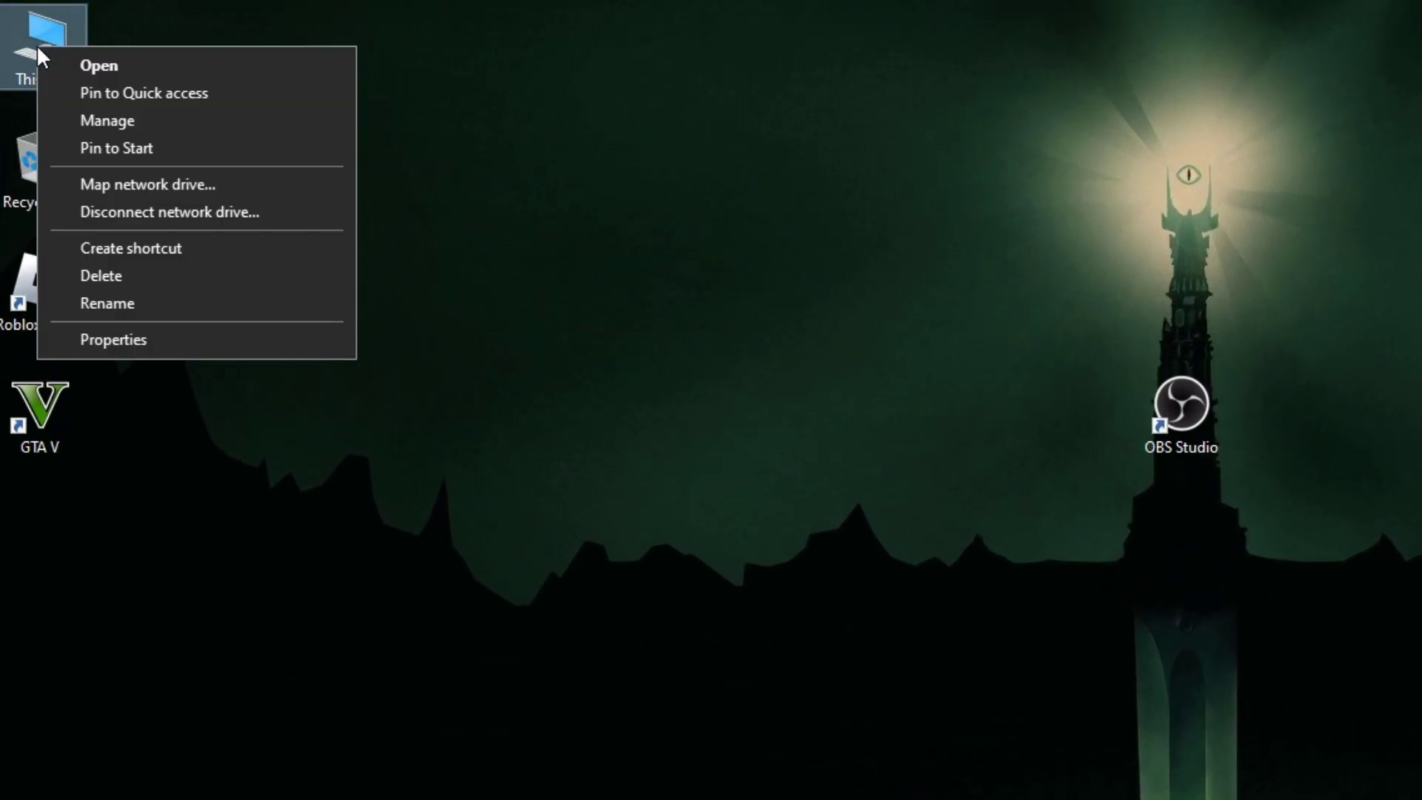
left_click(115, 122)
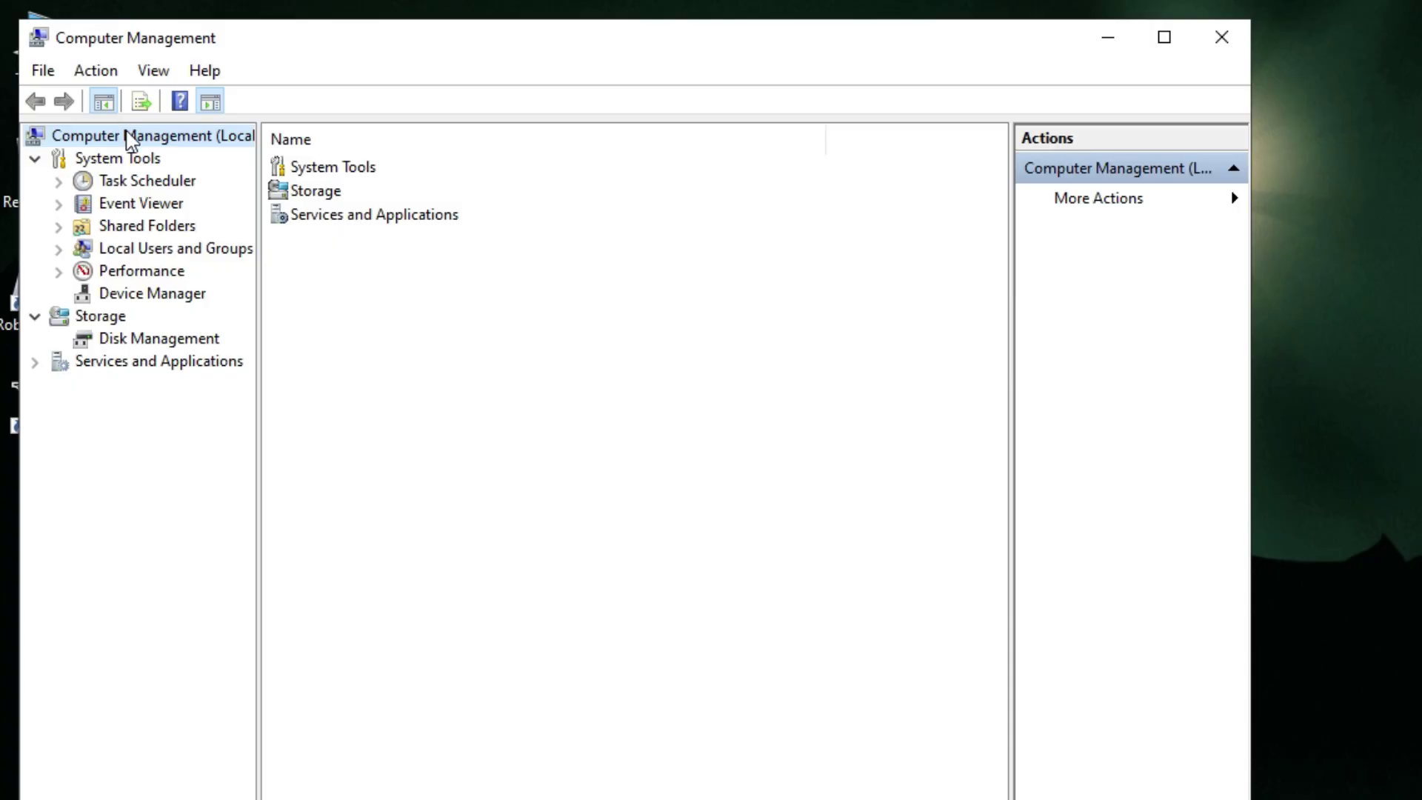
left_click(145, 294)
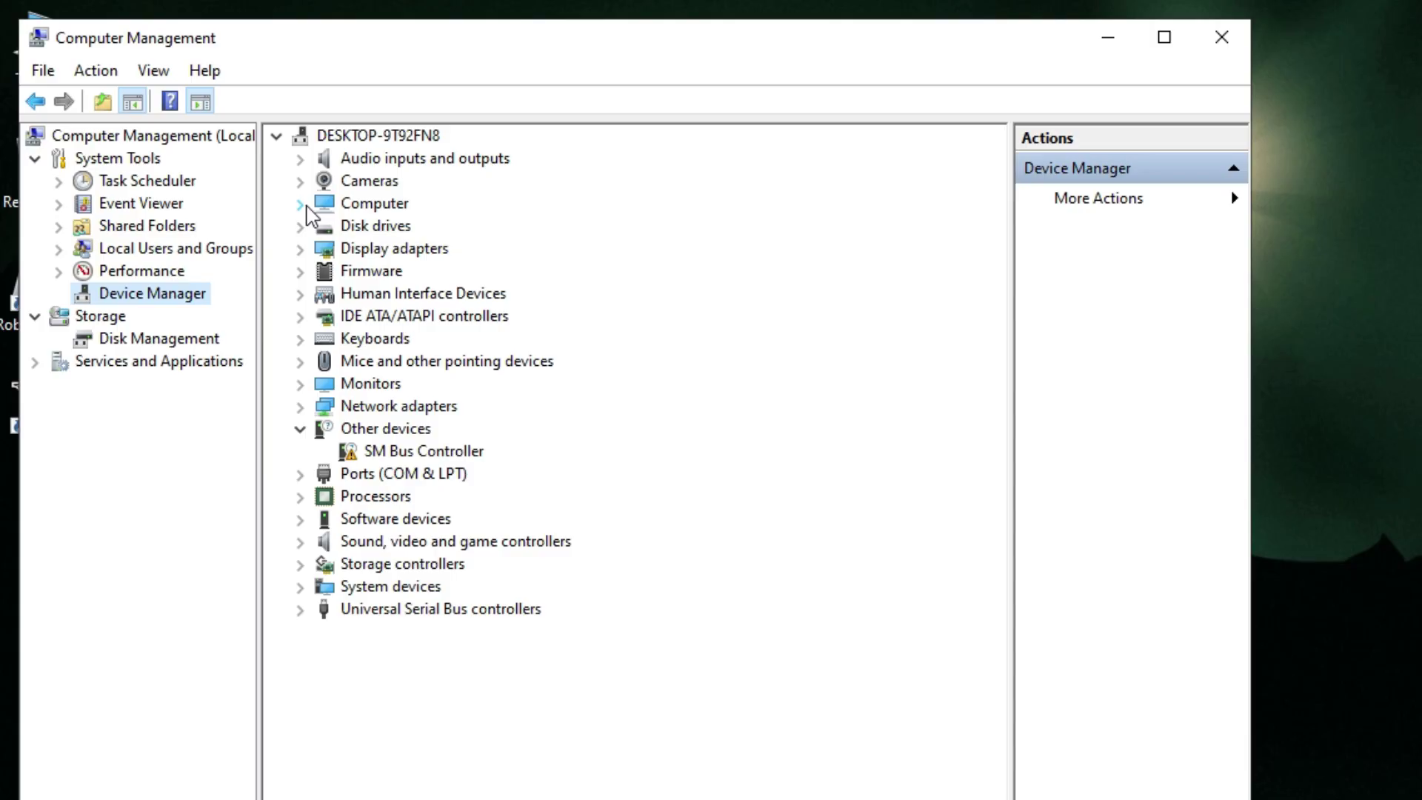
left_click(302, 184)
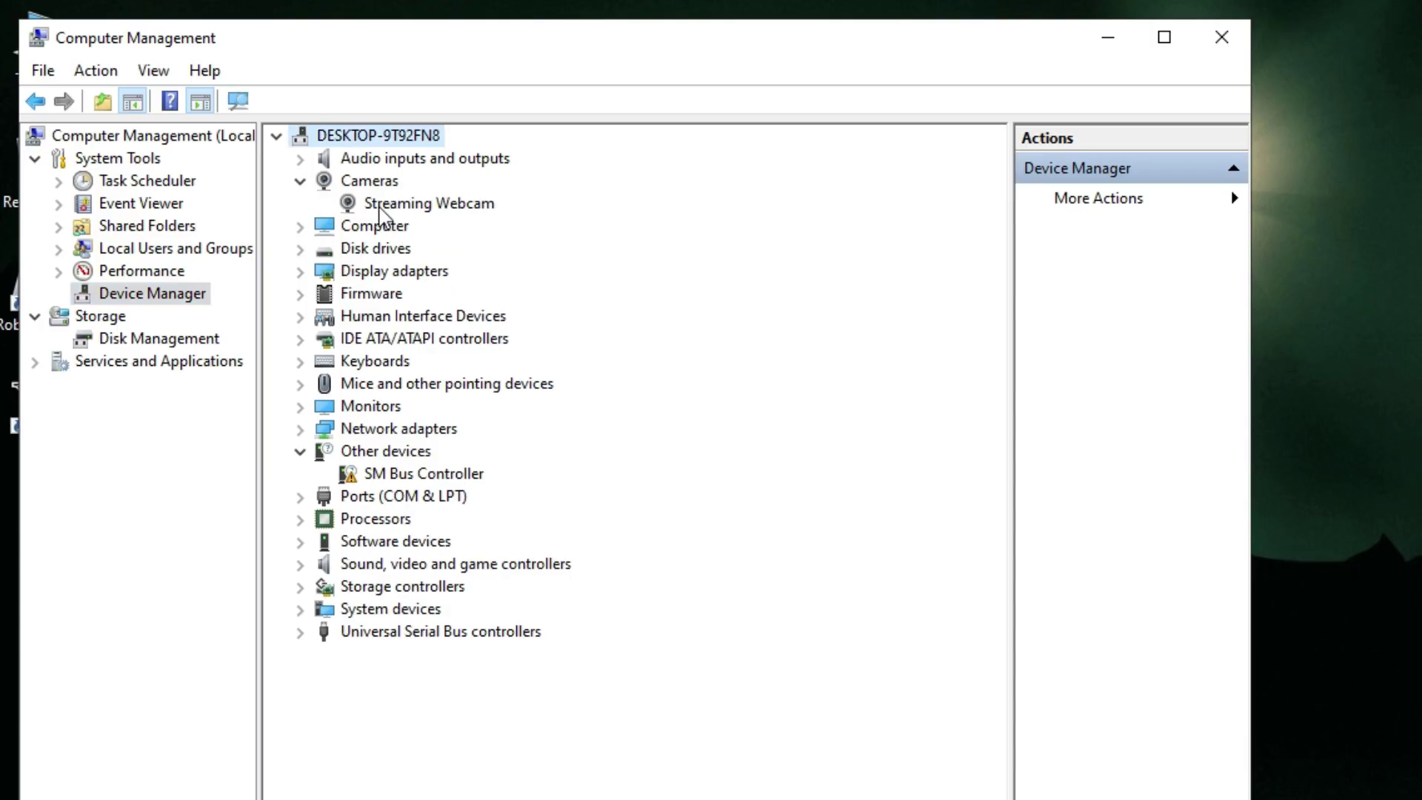
right_click(453, 215)
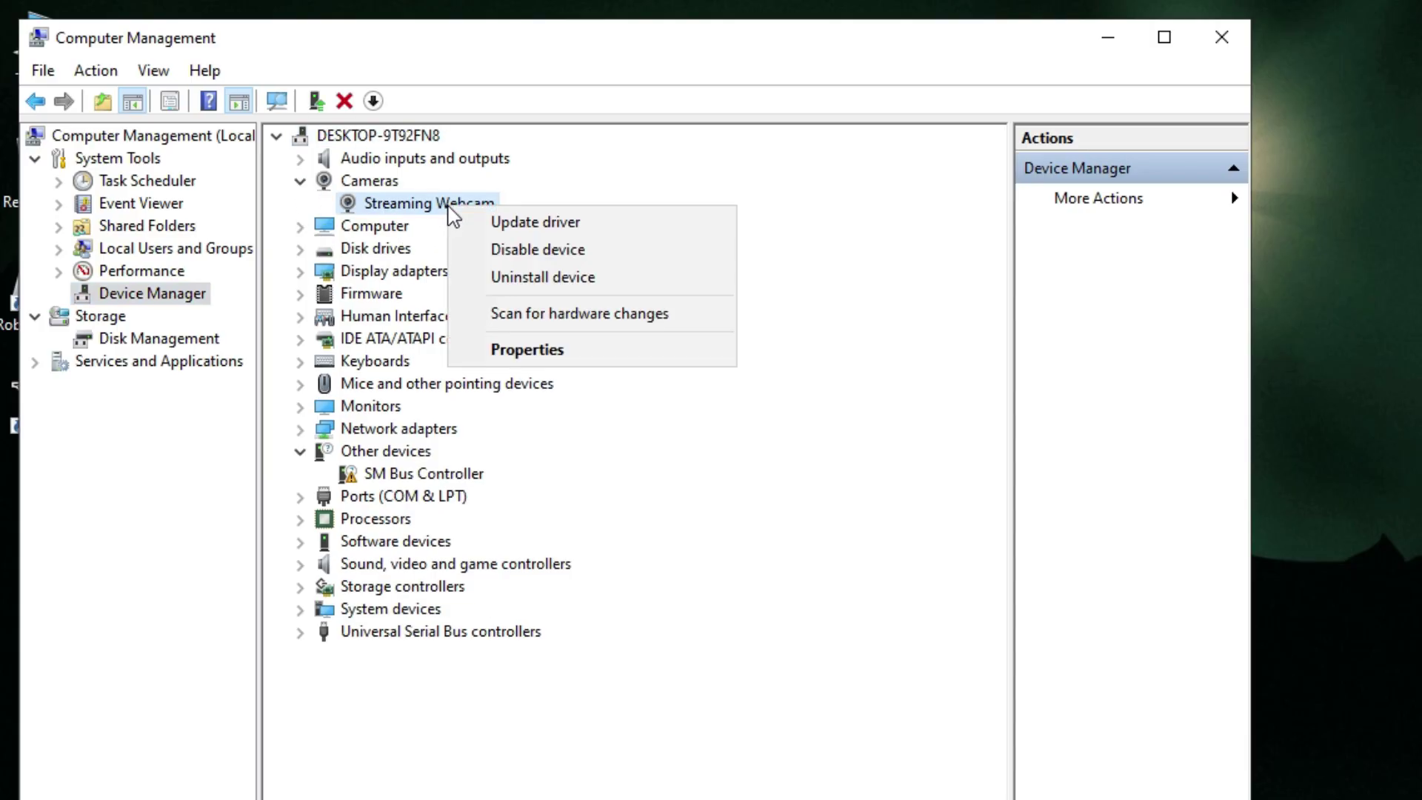
left_click(576, 250)
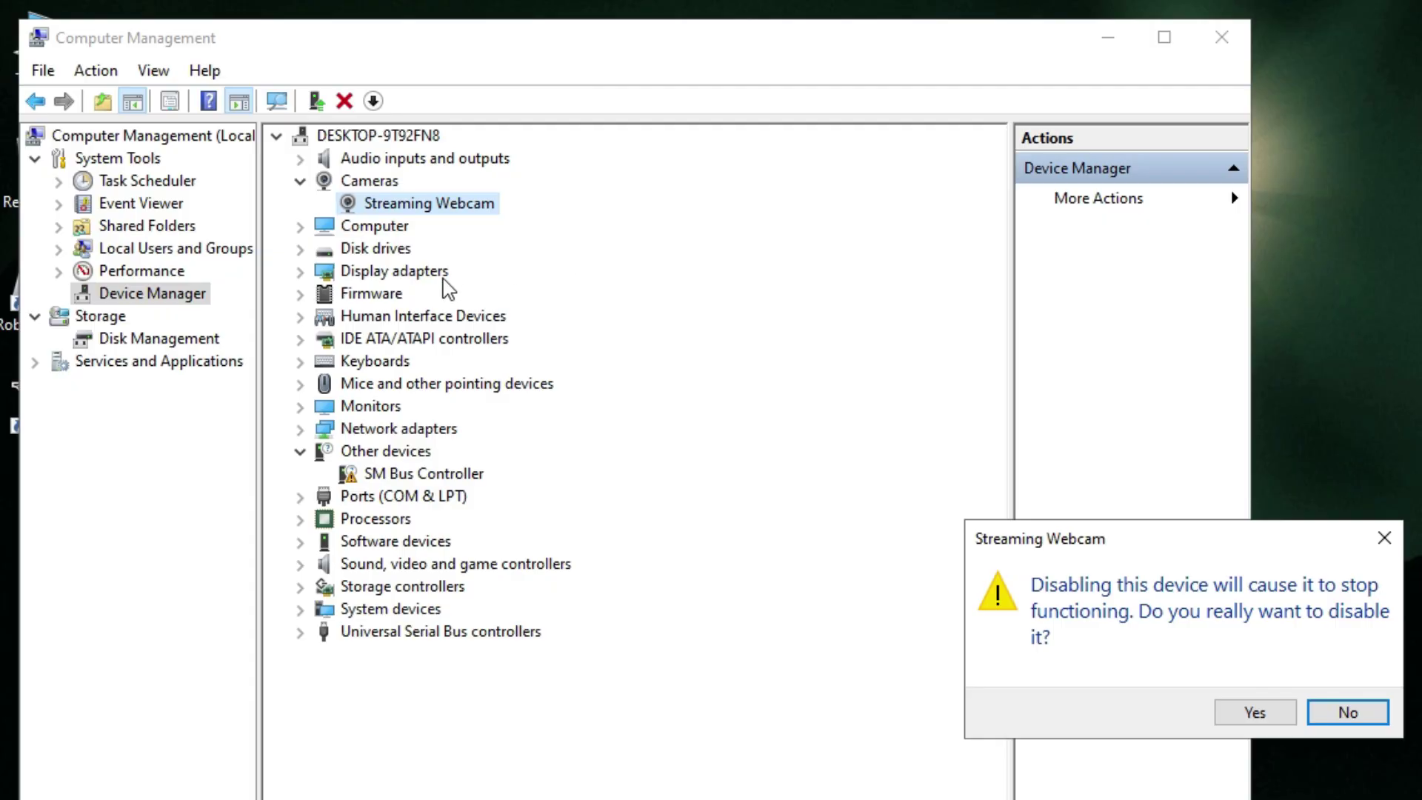
left_click(1258, 712)
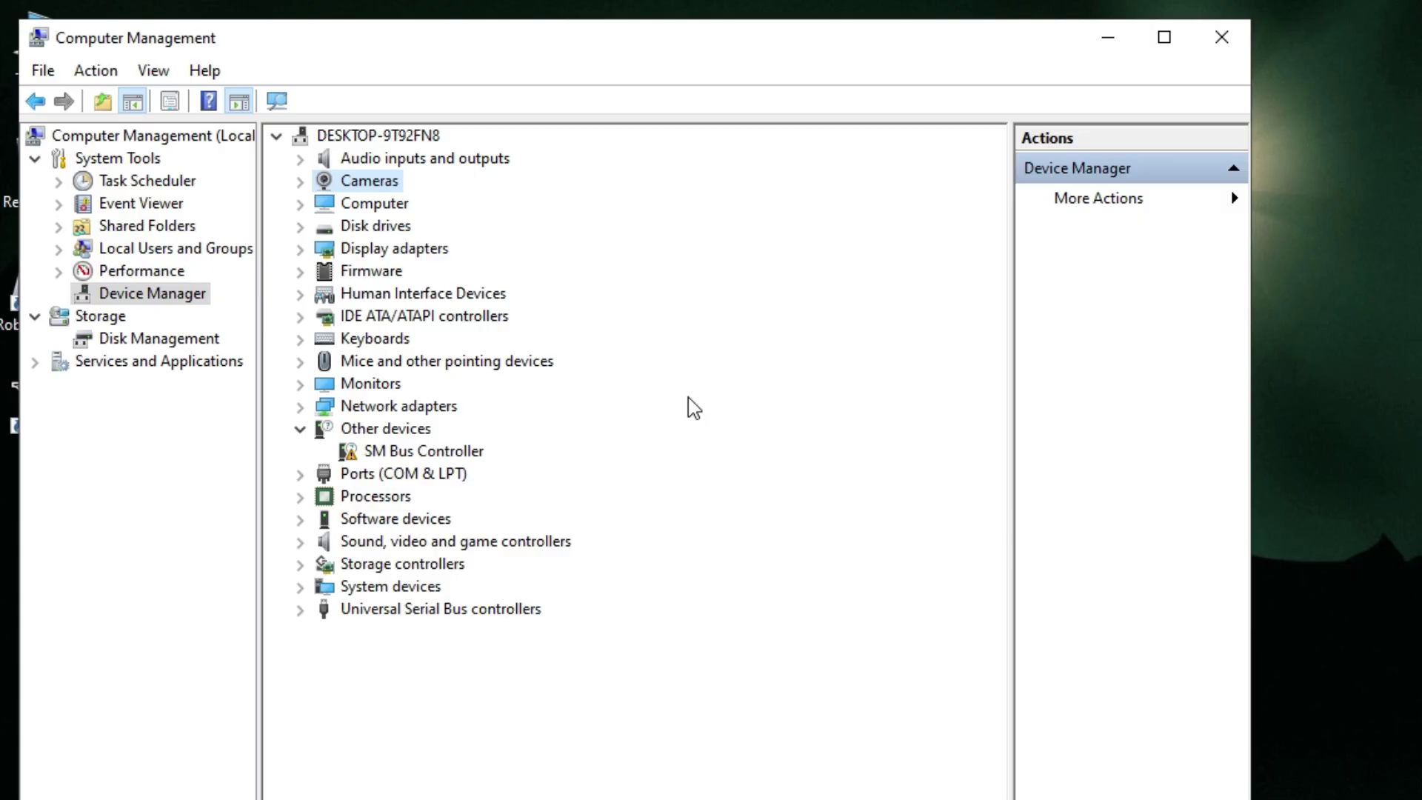
left_click(1222, 34)
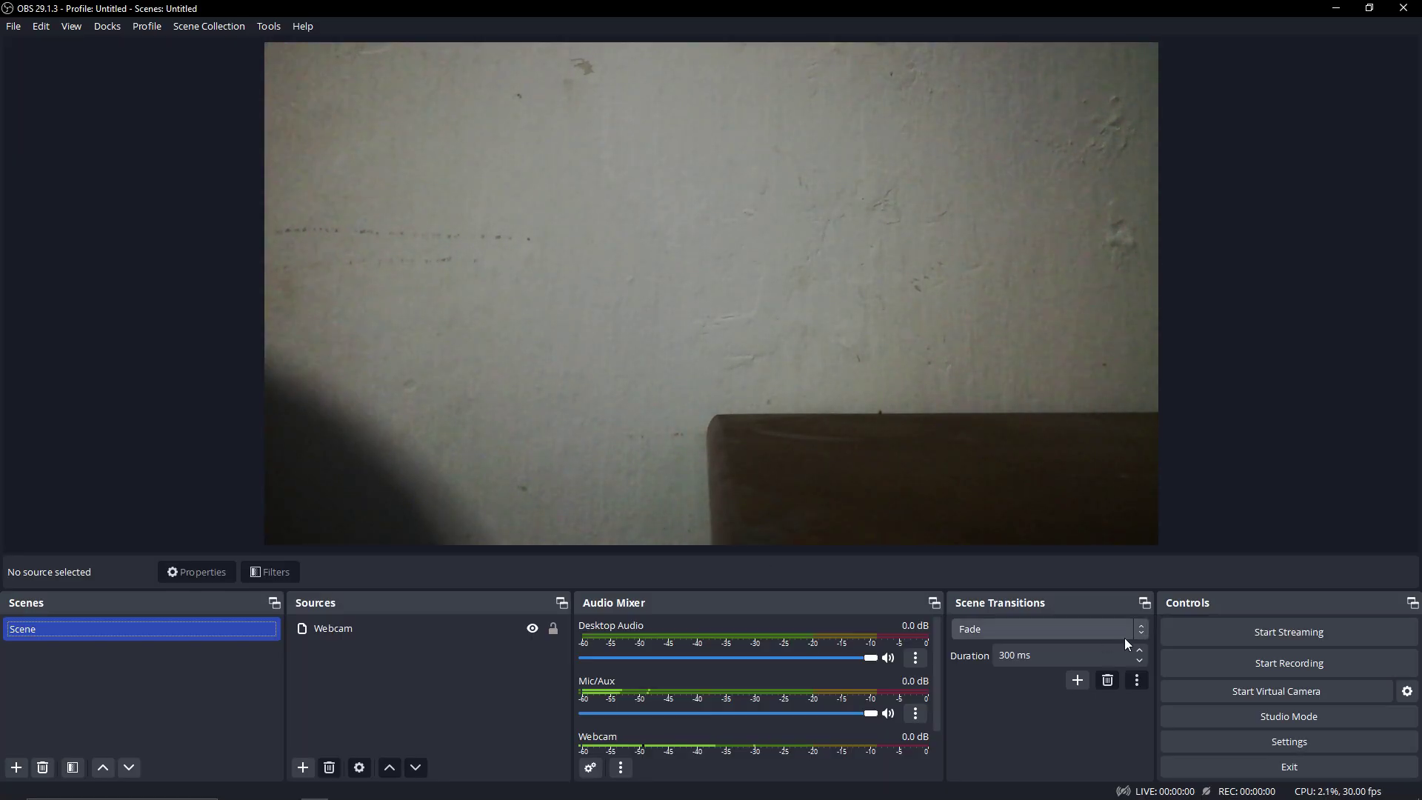
Step: Start the virtual camera in OBS Studio, and switch to Google Chrome
left_click(1281, 693)
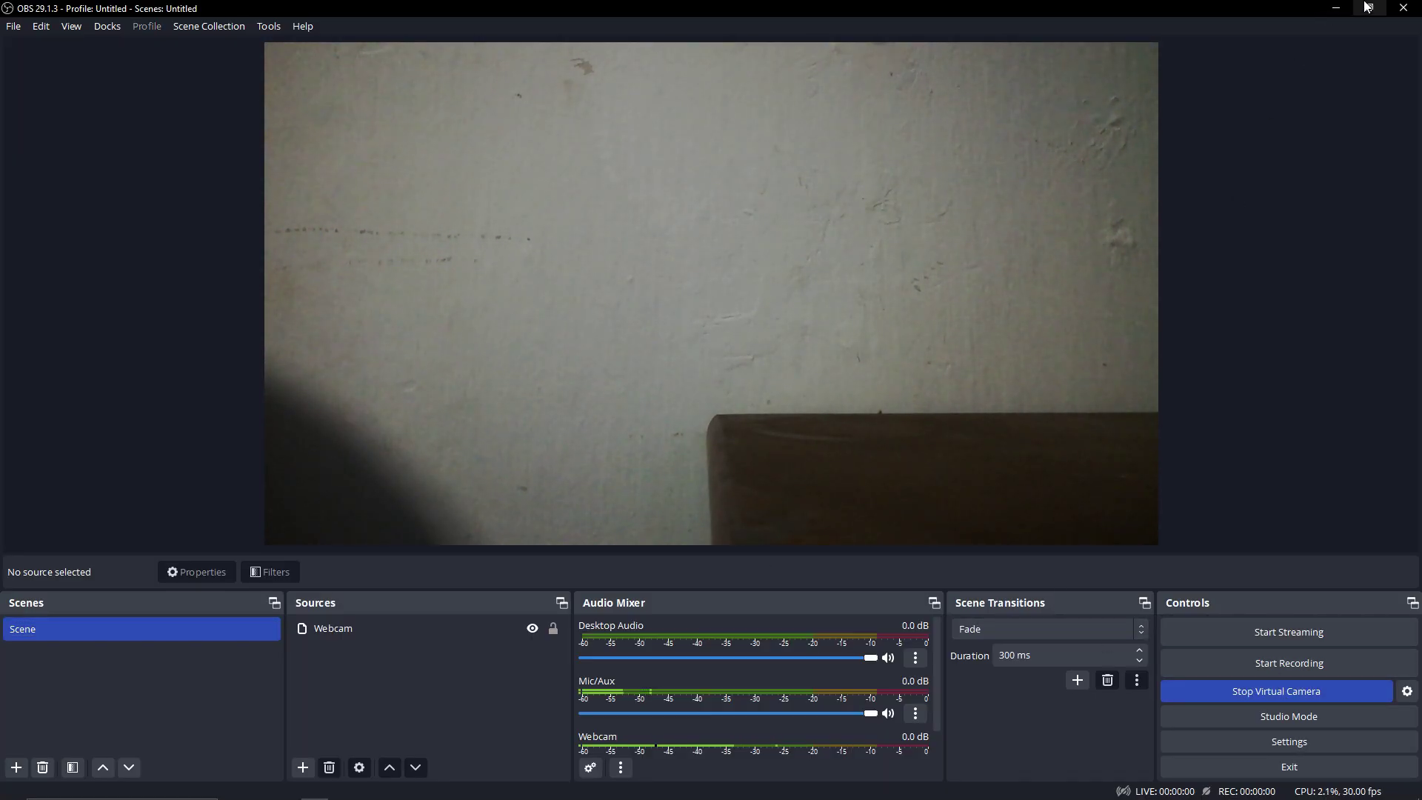
left_click(1338, 7)
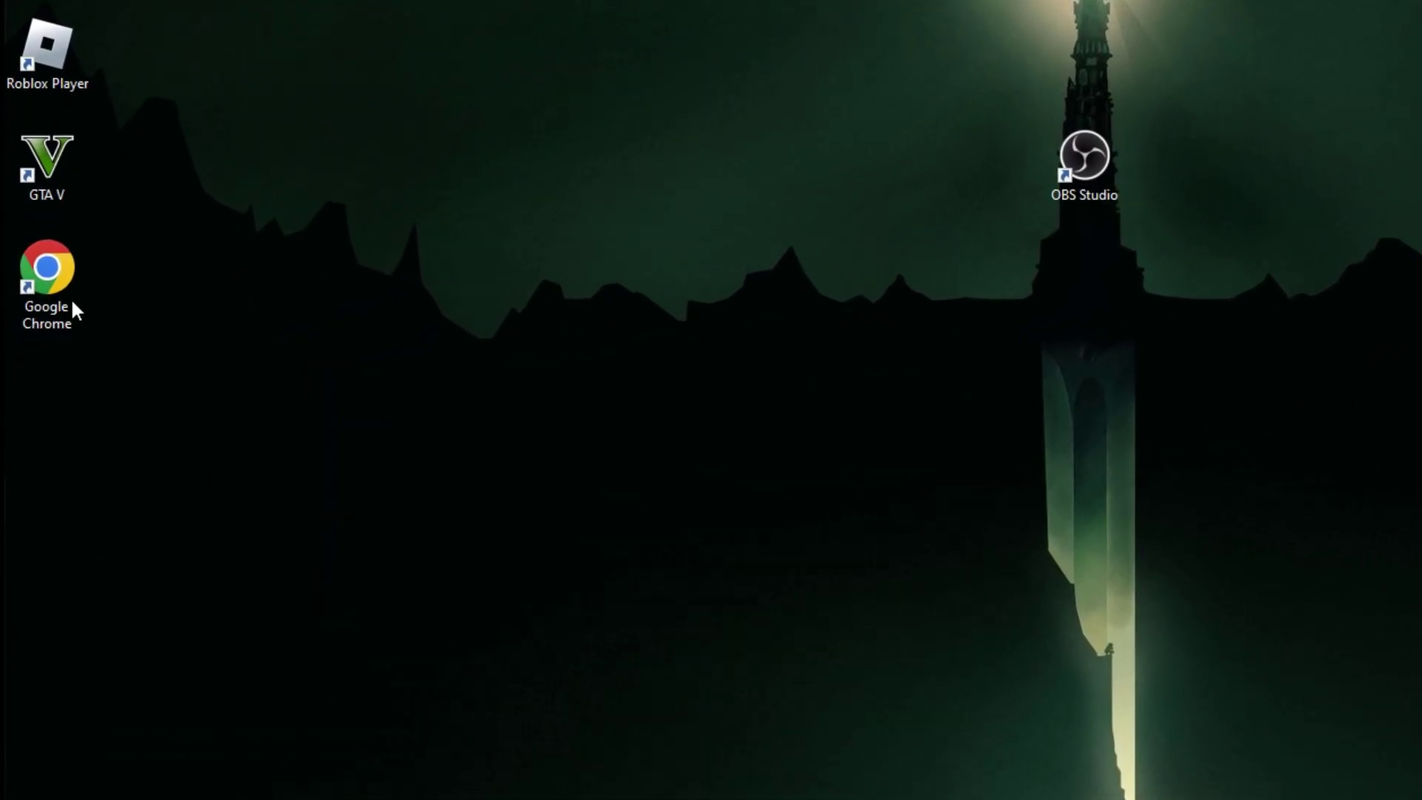
double_click(68, 273)
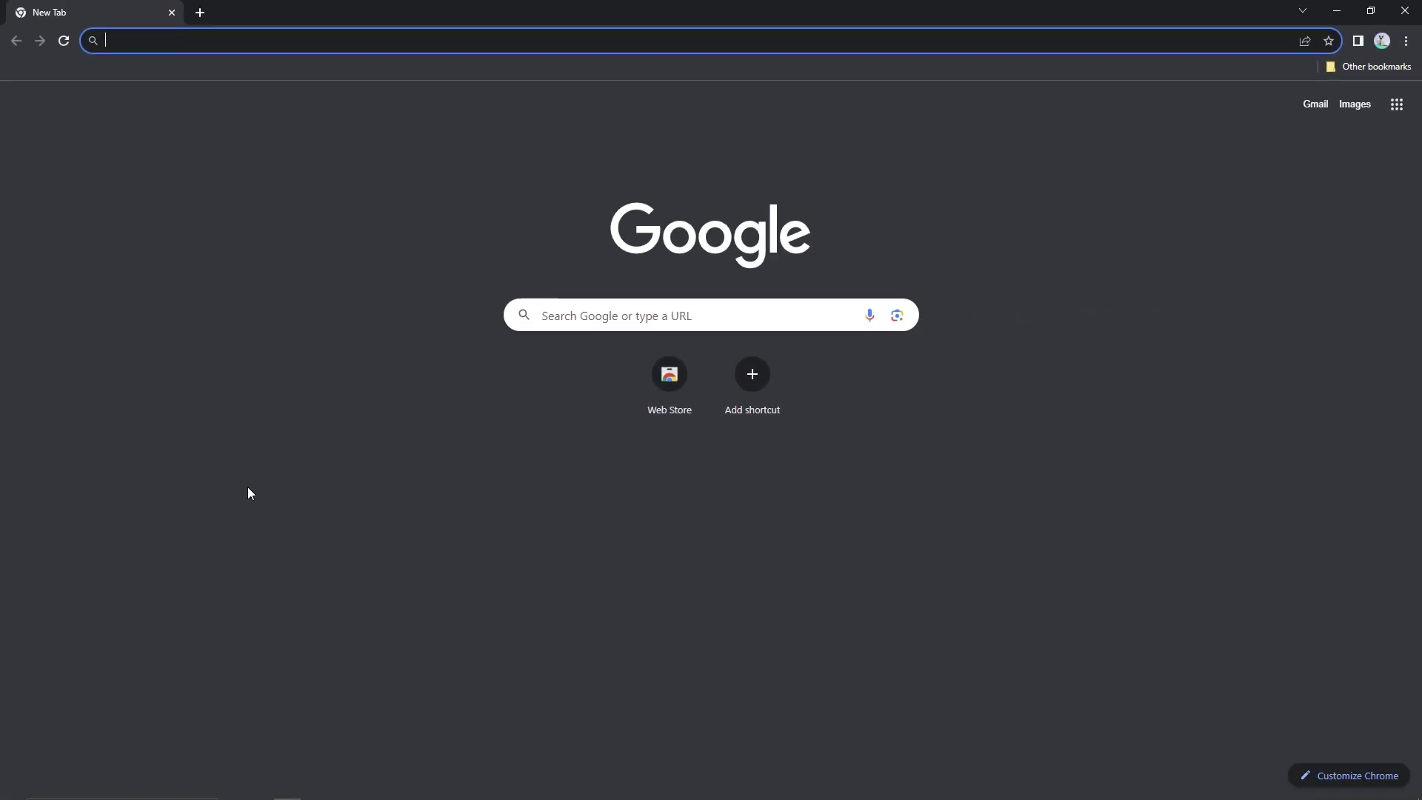
Step: Find the Camera site permission in Chrome's settings by searching "camera", and choose HD Webcam C300 as the camera
left_click(1405, 41)
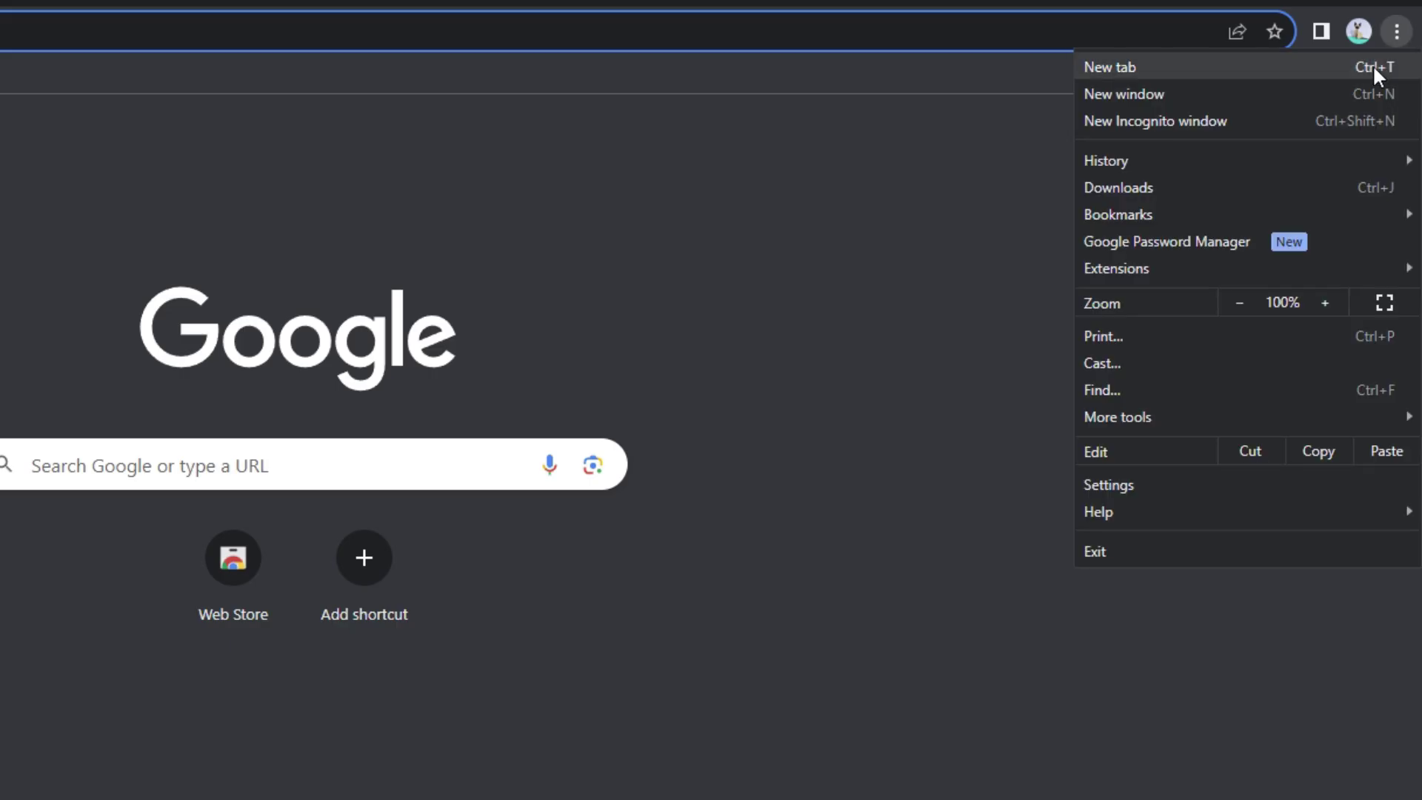
left_click(1127, 481)
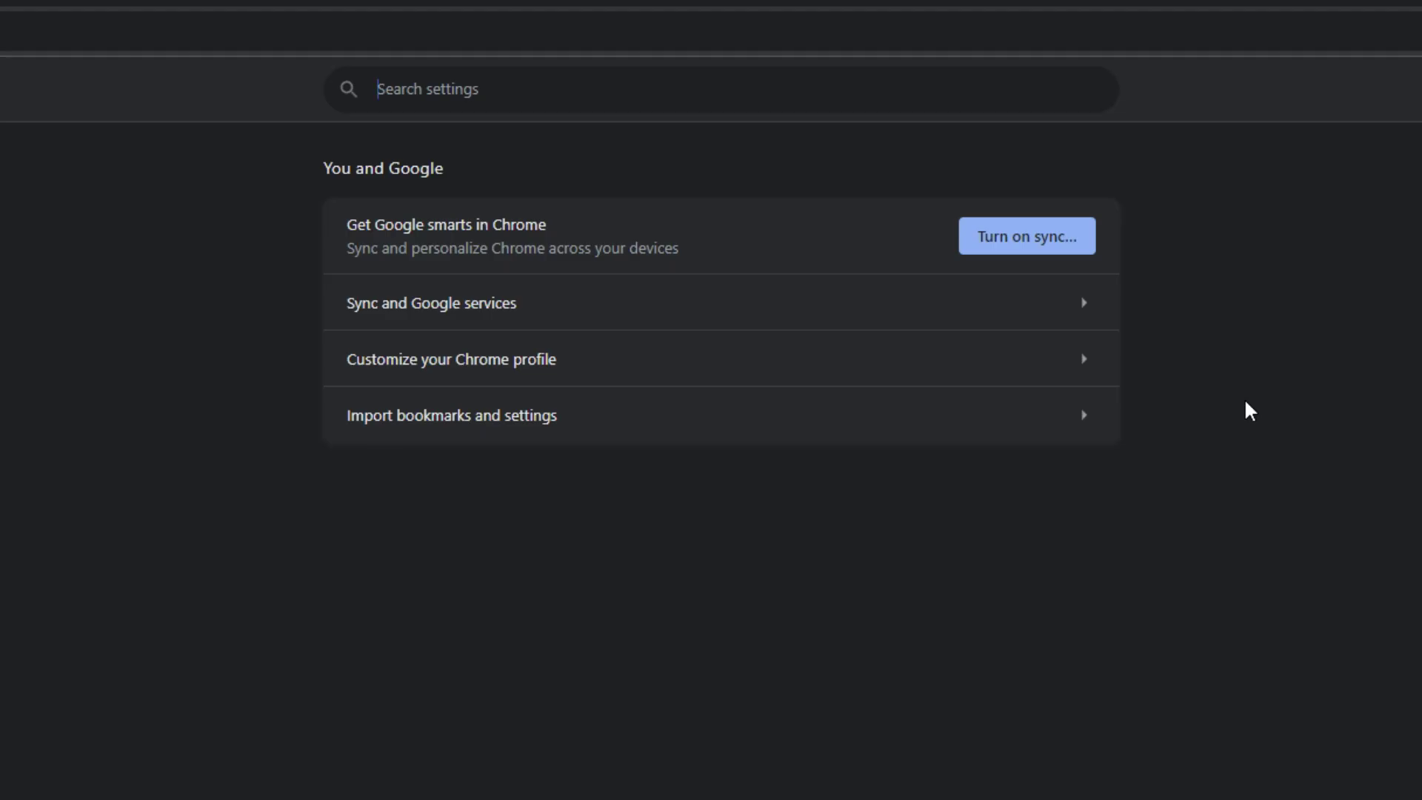
type("camera")
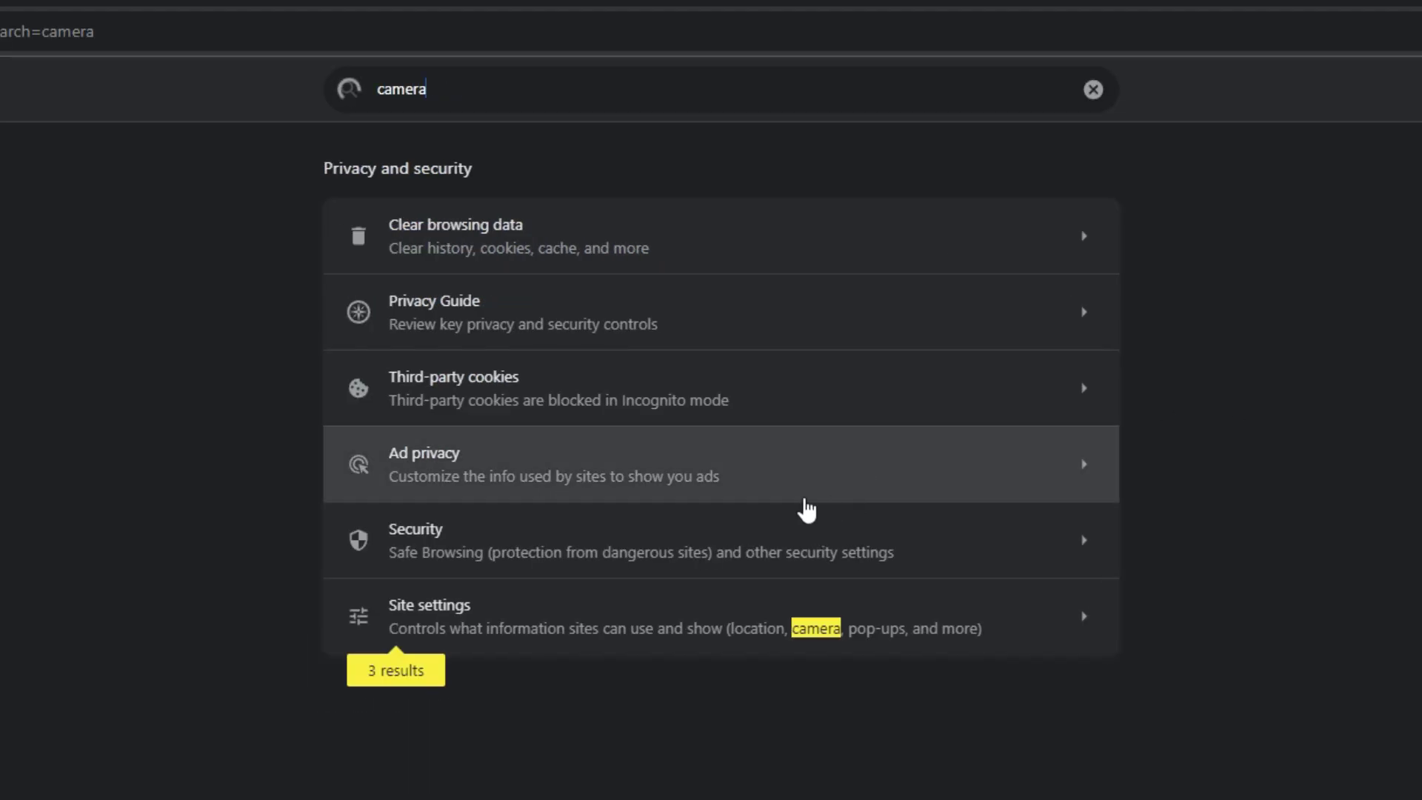
left_click(692, 630)
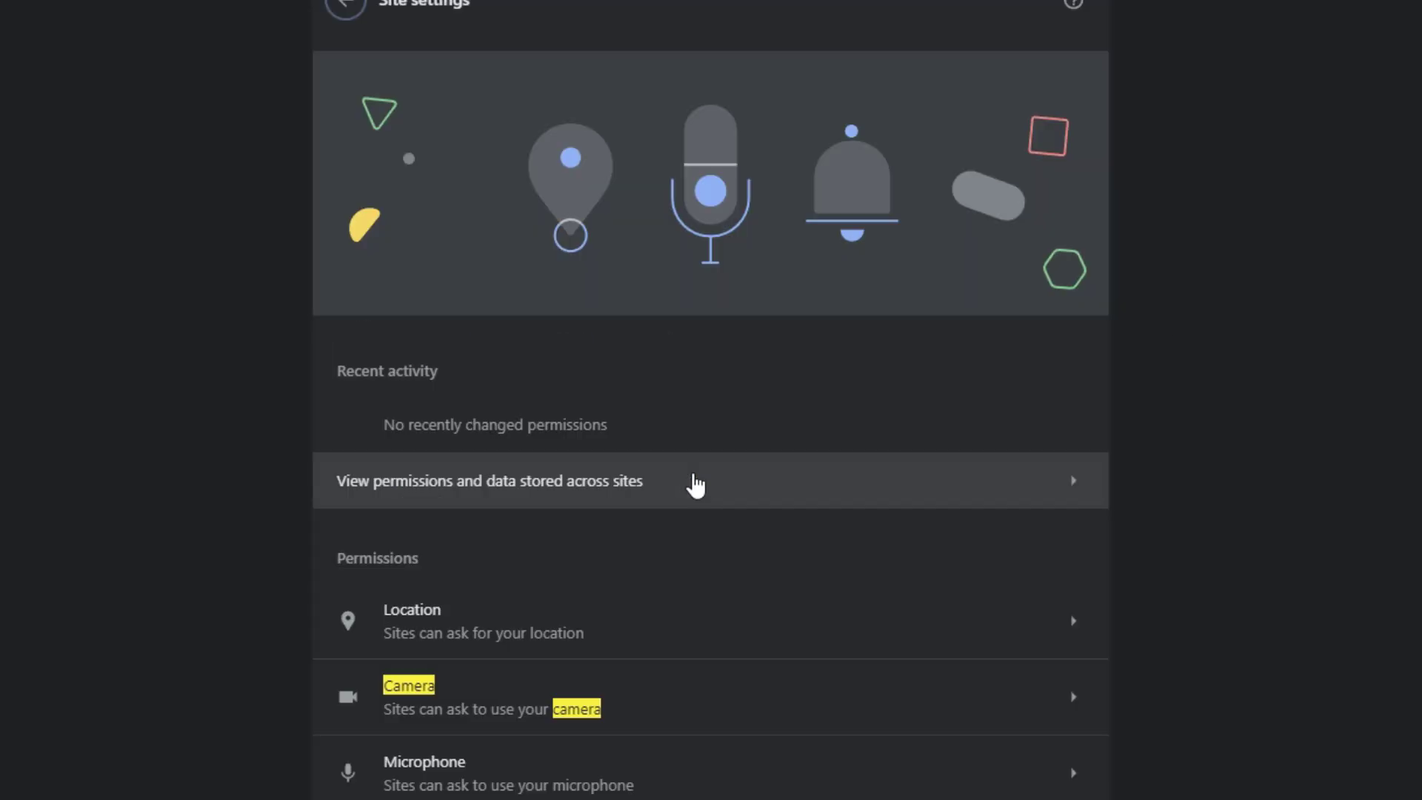
left_click(448, 687)
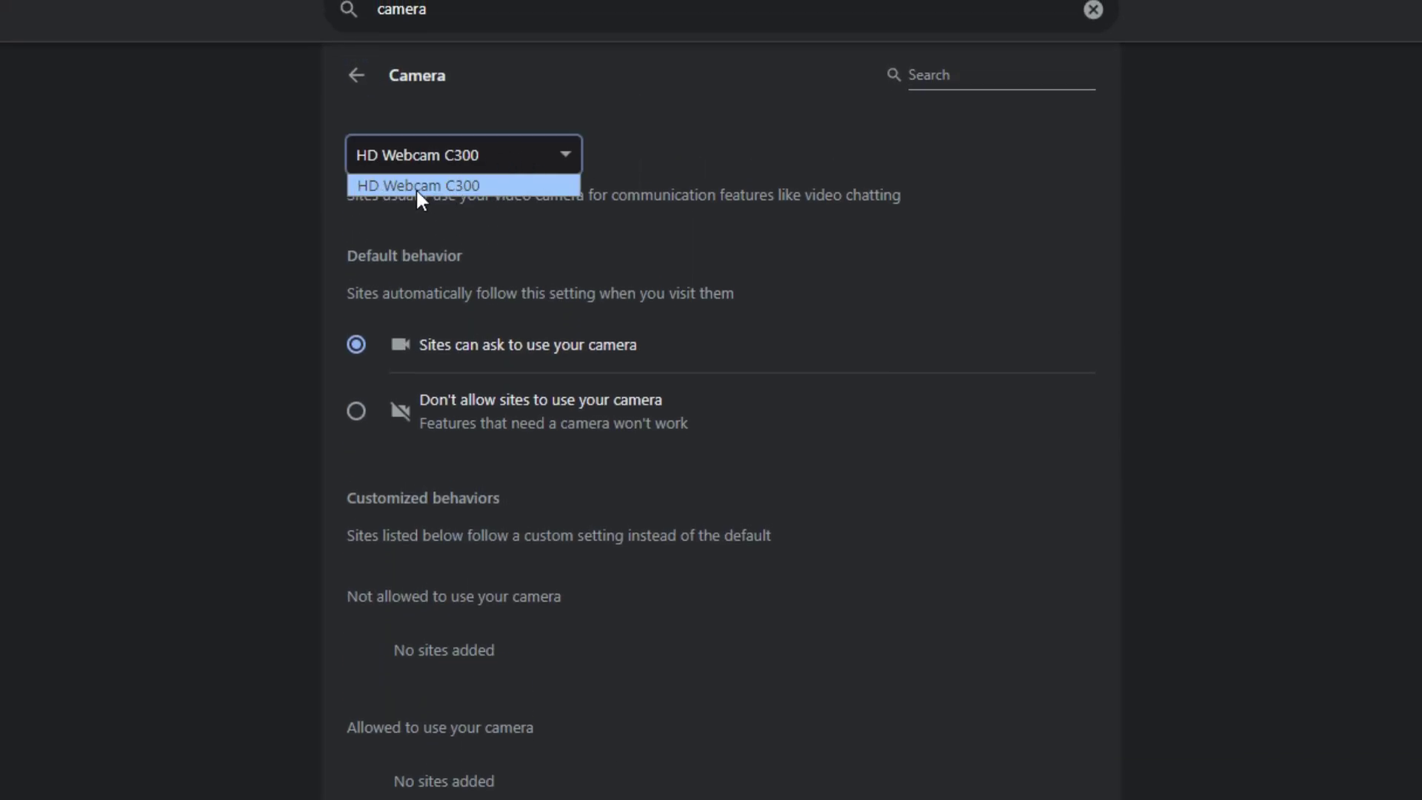
left_click(417, 190)
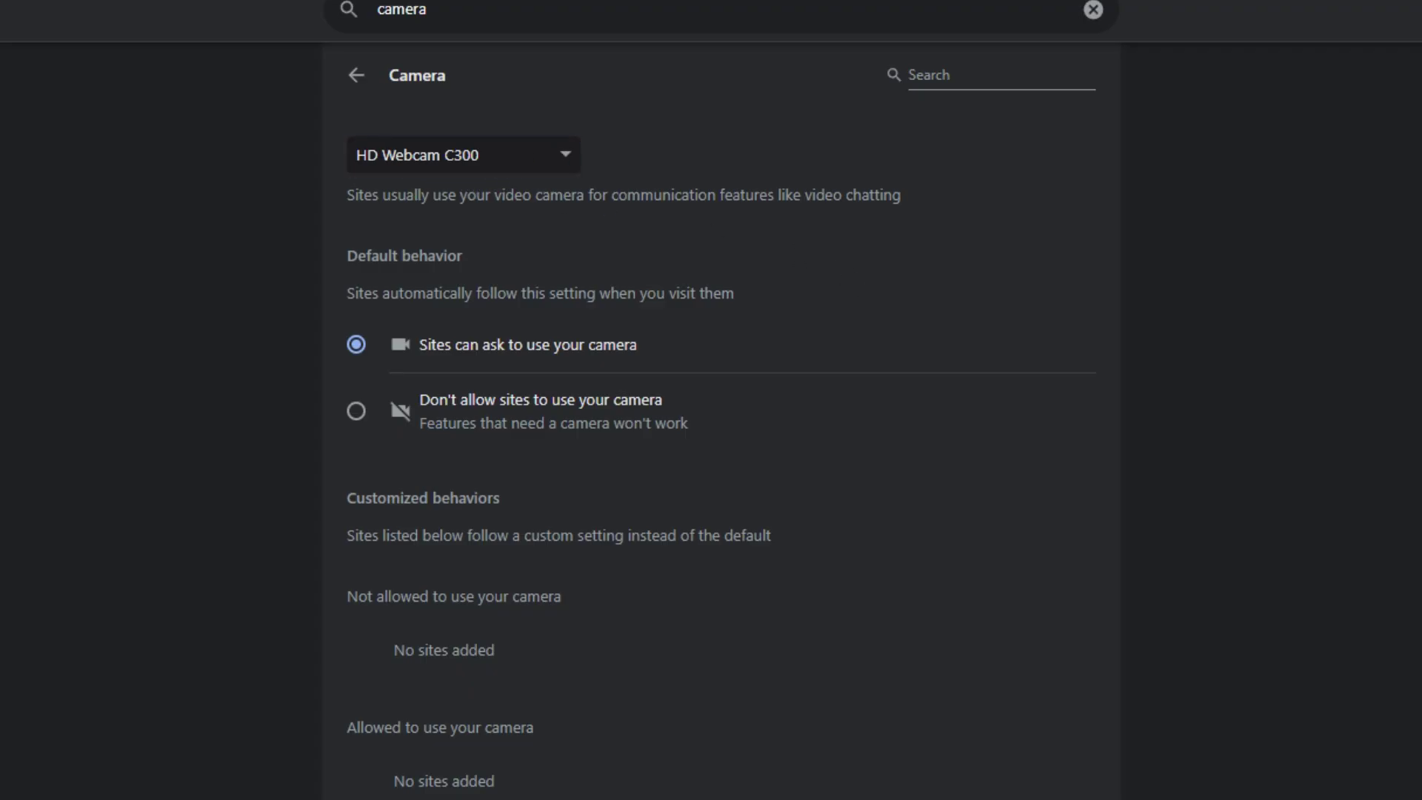
Step: Search for "ome tv" in a new tab, open the ome.tv video chat, and allow it to use the camera and microphone
key("ctrl+t")
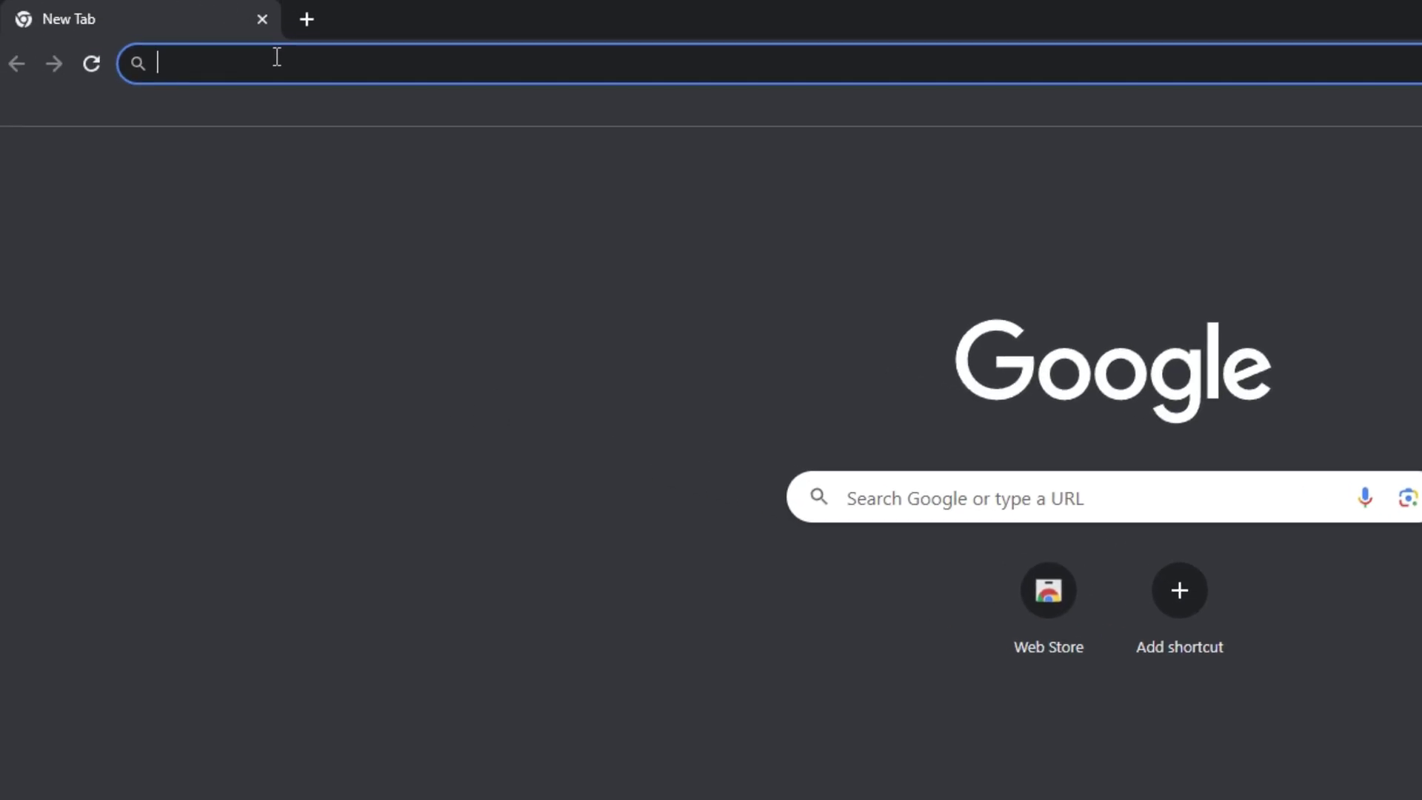
type("ome tv")
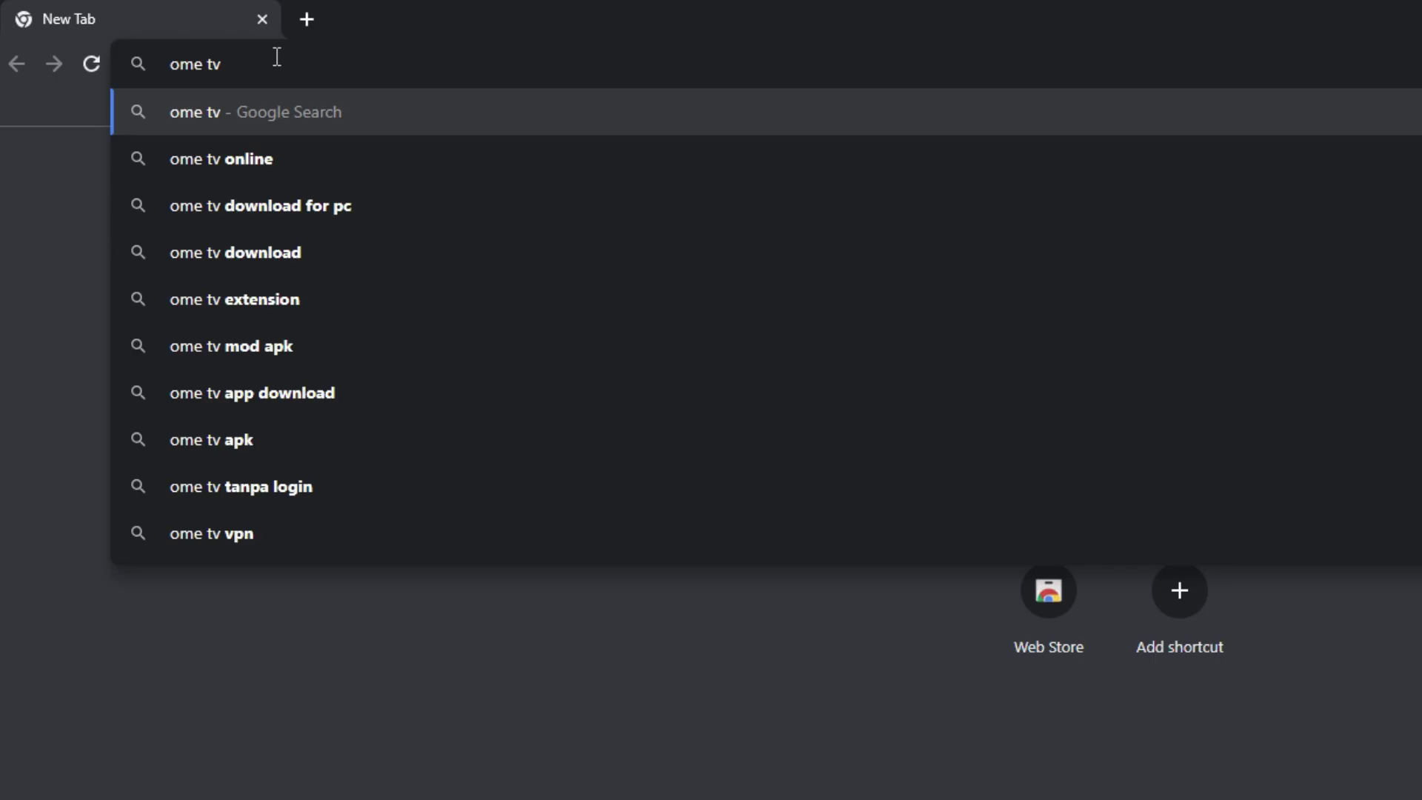
key("Return")
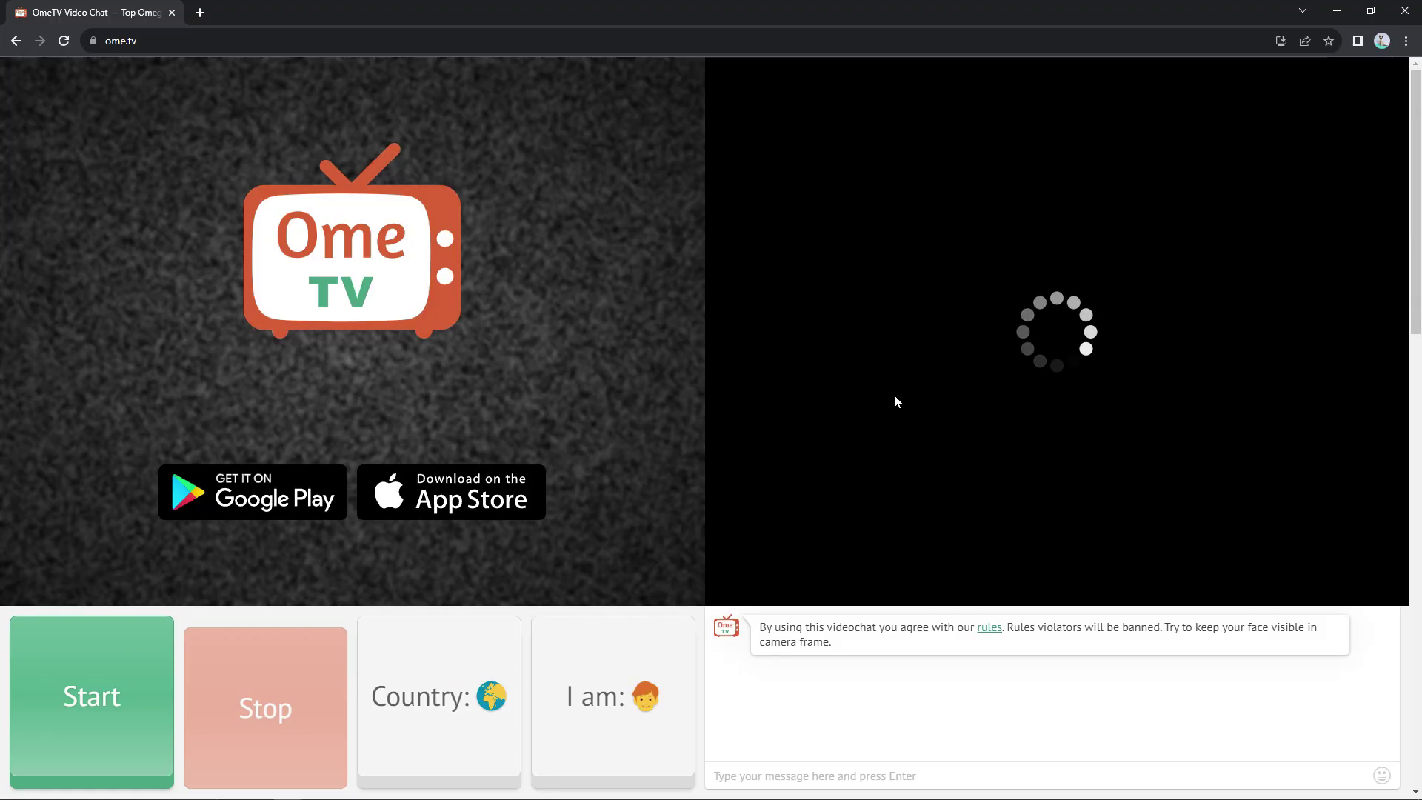
mouse_move(879, 435)
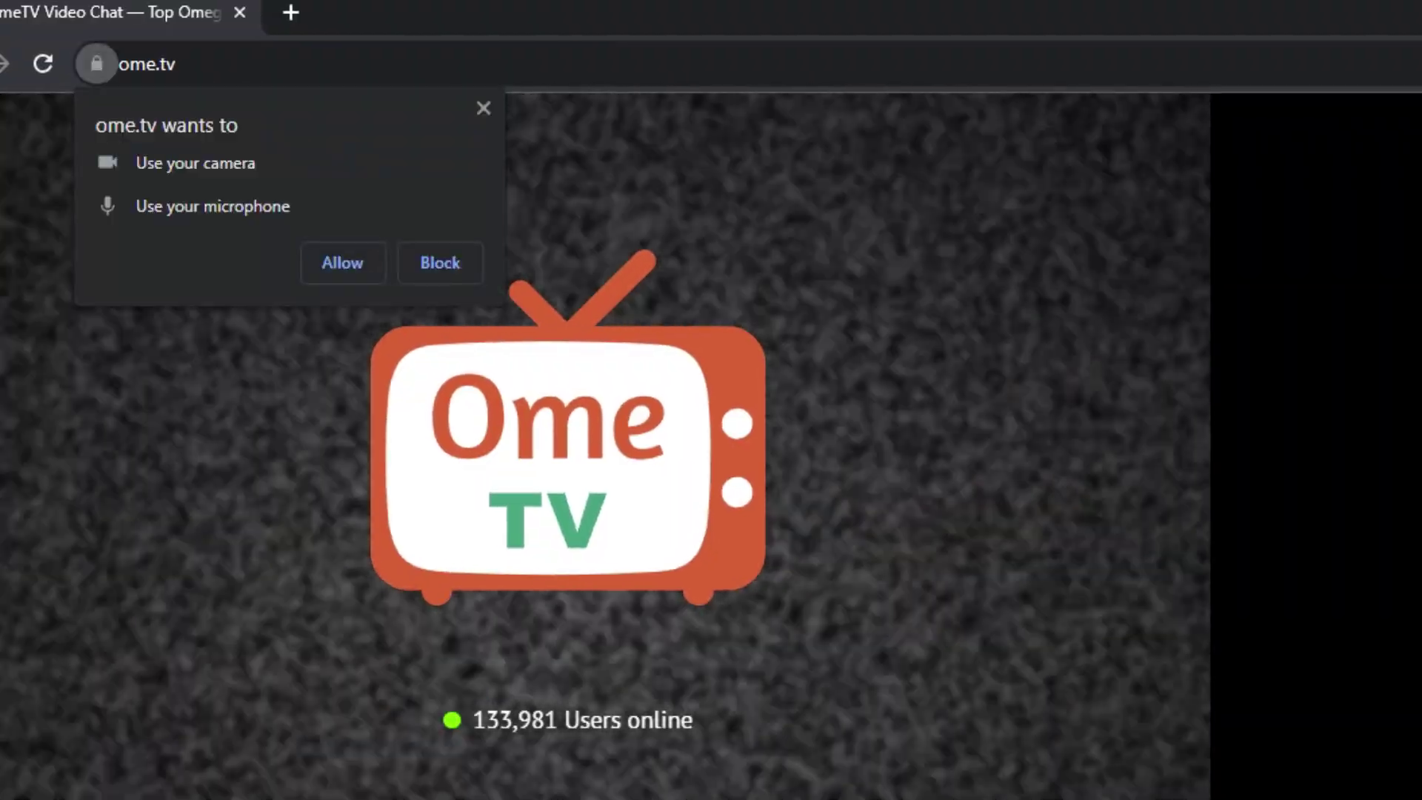
left_click(348, 273)
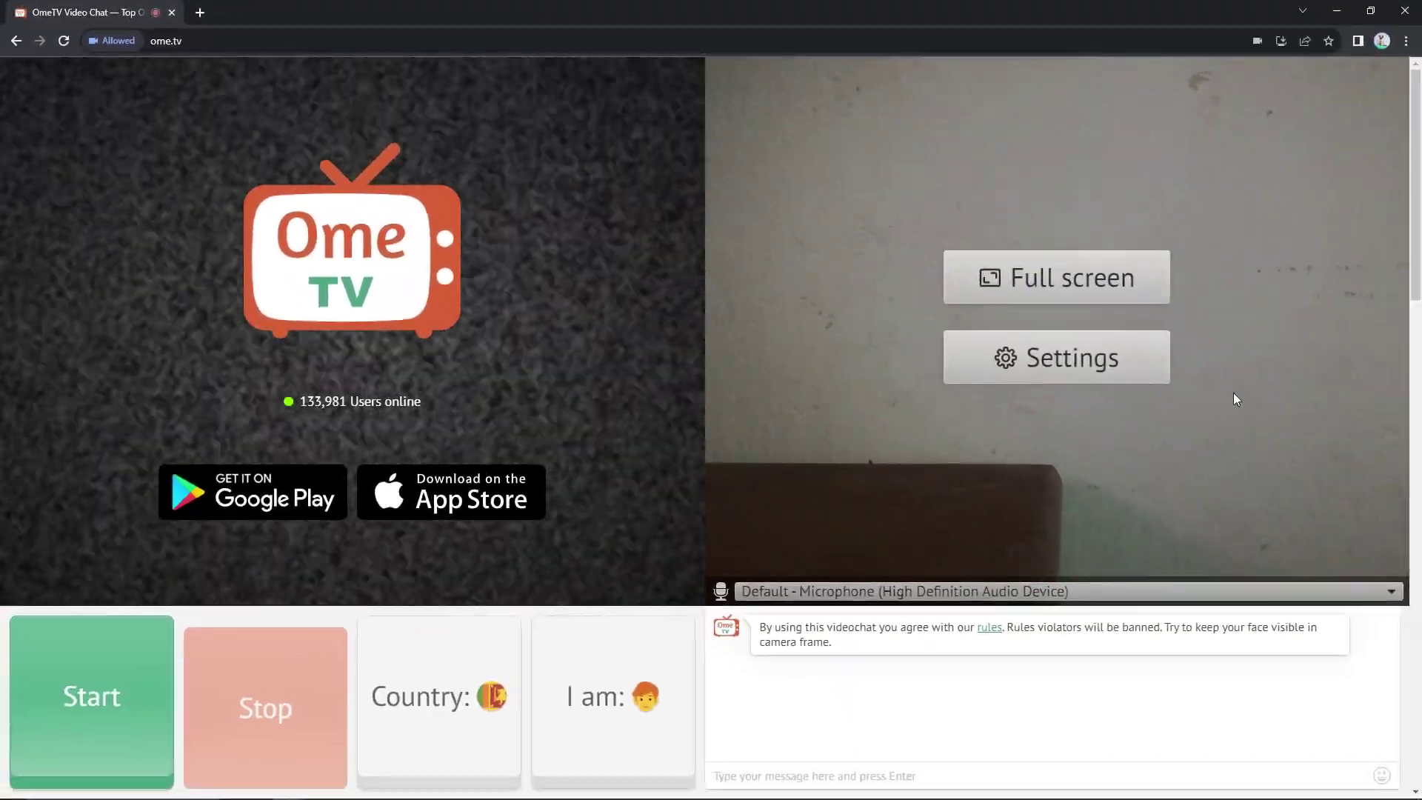
Step: Select "Default - Microphone (High Definition Audio Device)" for the video chat, and check which camera the browser gives ome.tv
left_click(1007, 591)
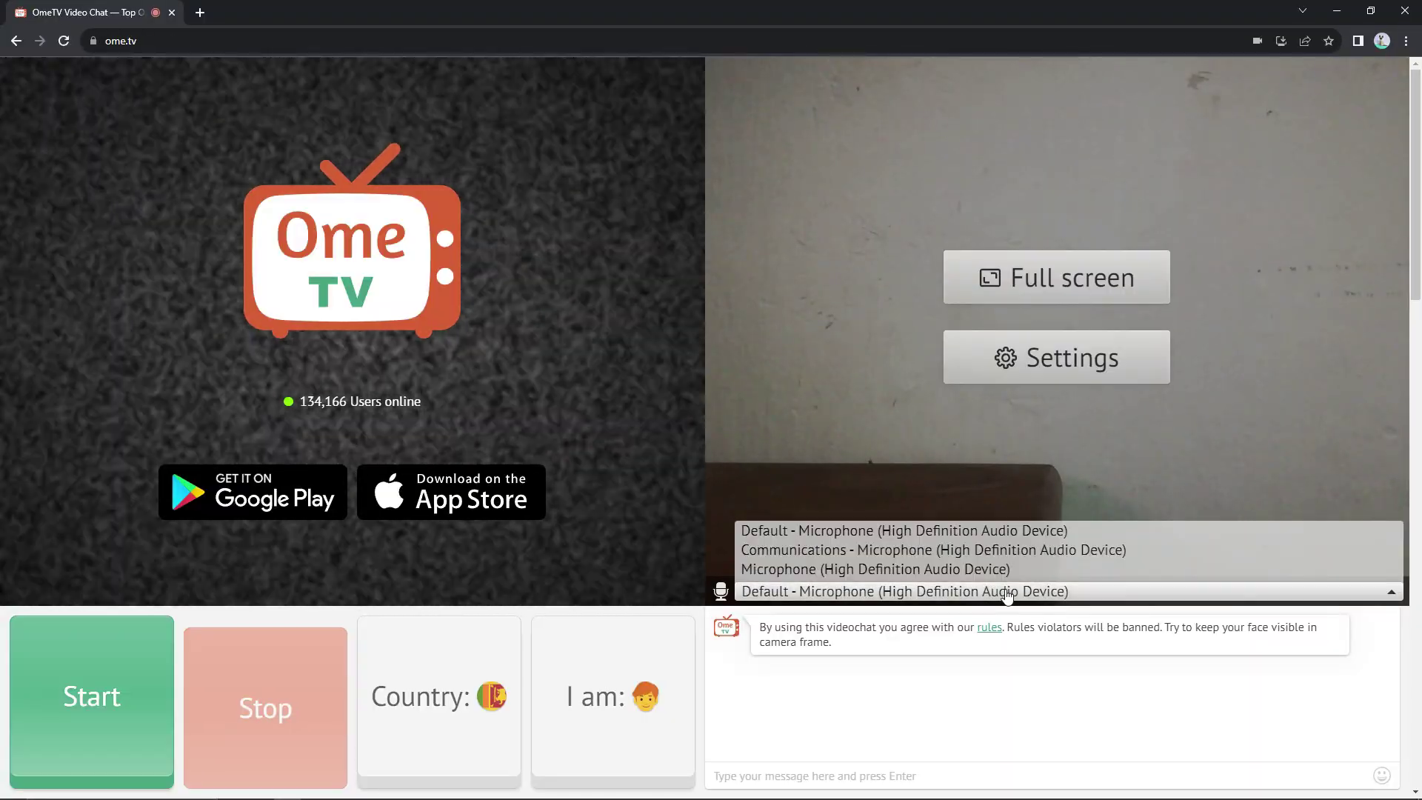
left_click(953, 580)
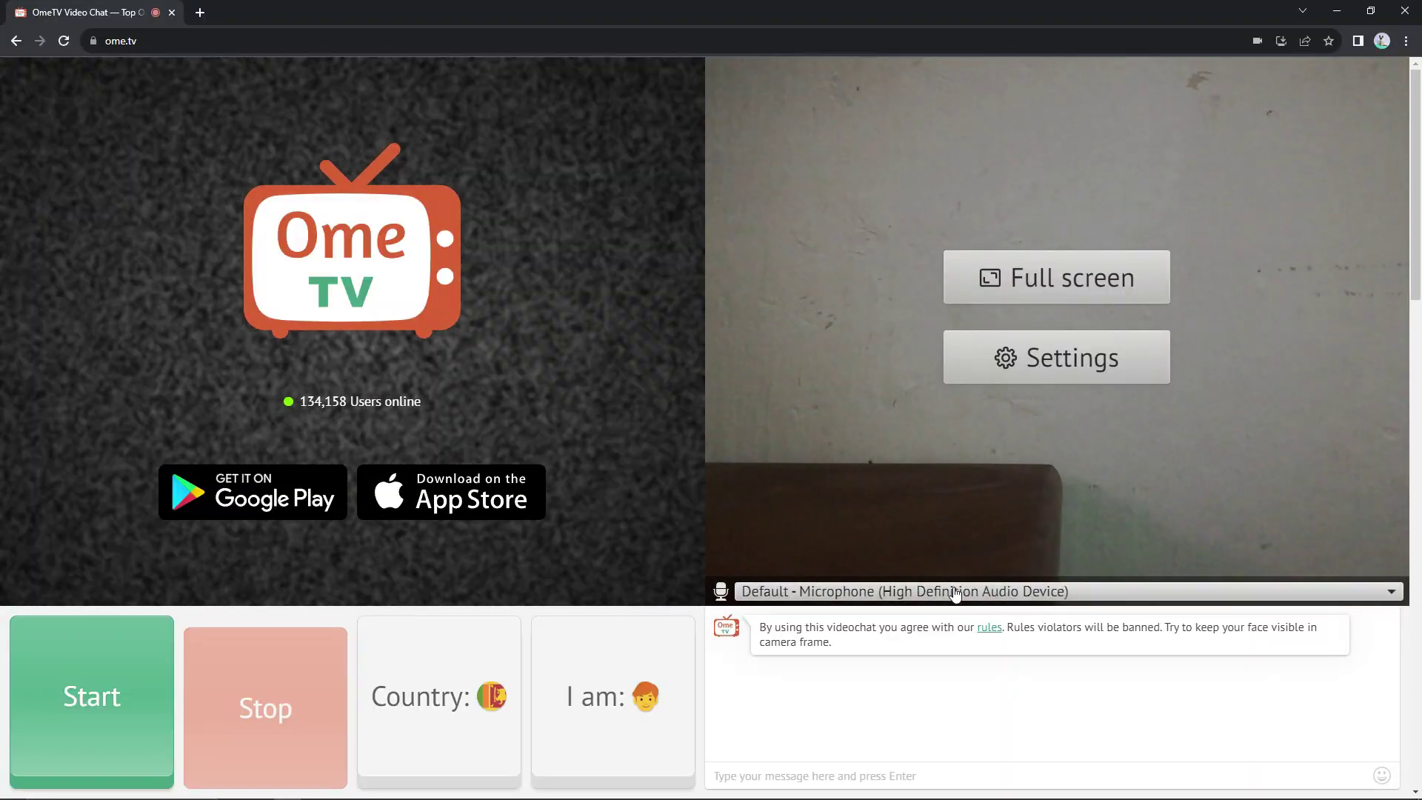
left_click(954, 590)
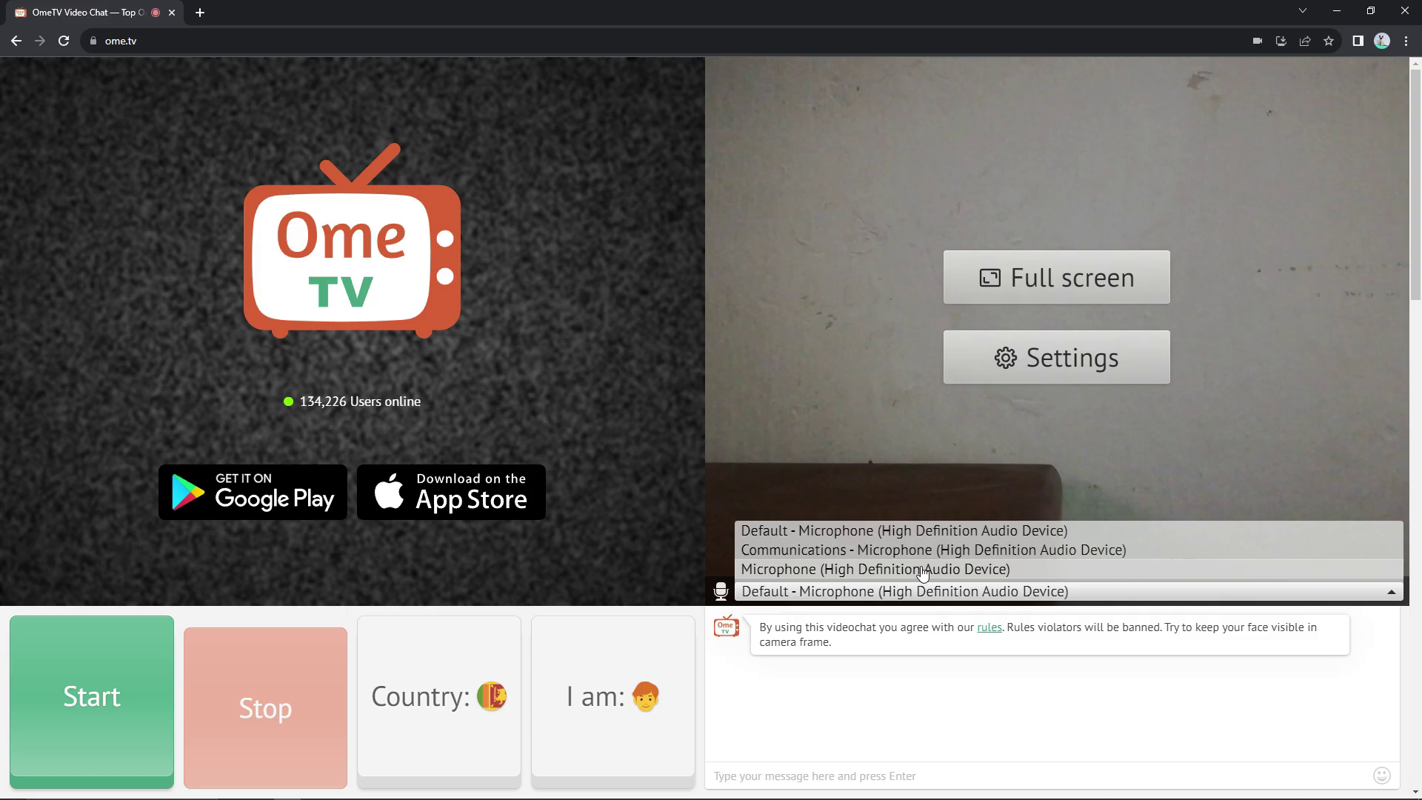
left_click(904, 530)
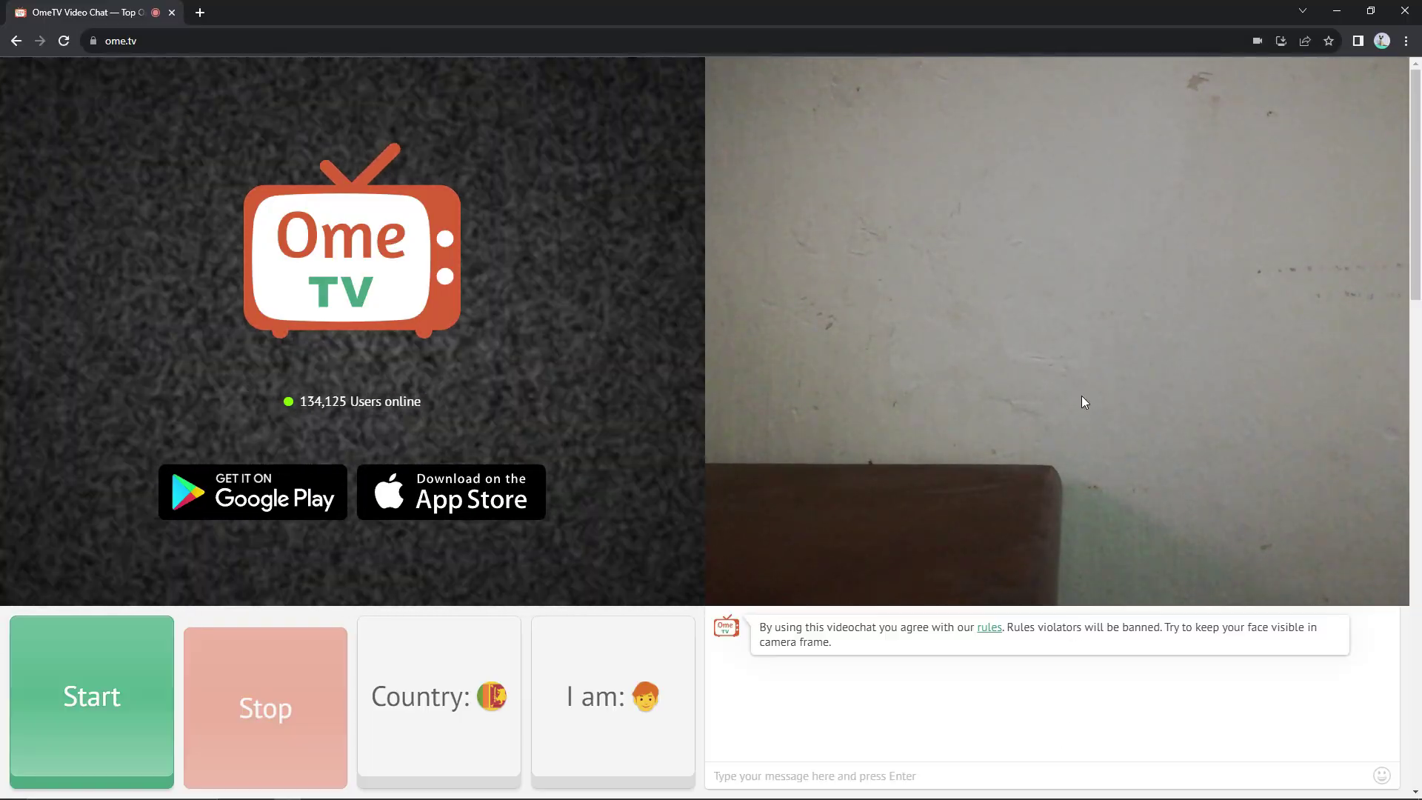
mouse_move(738, 589)
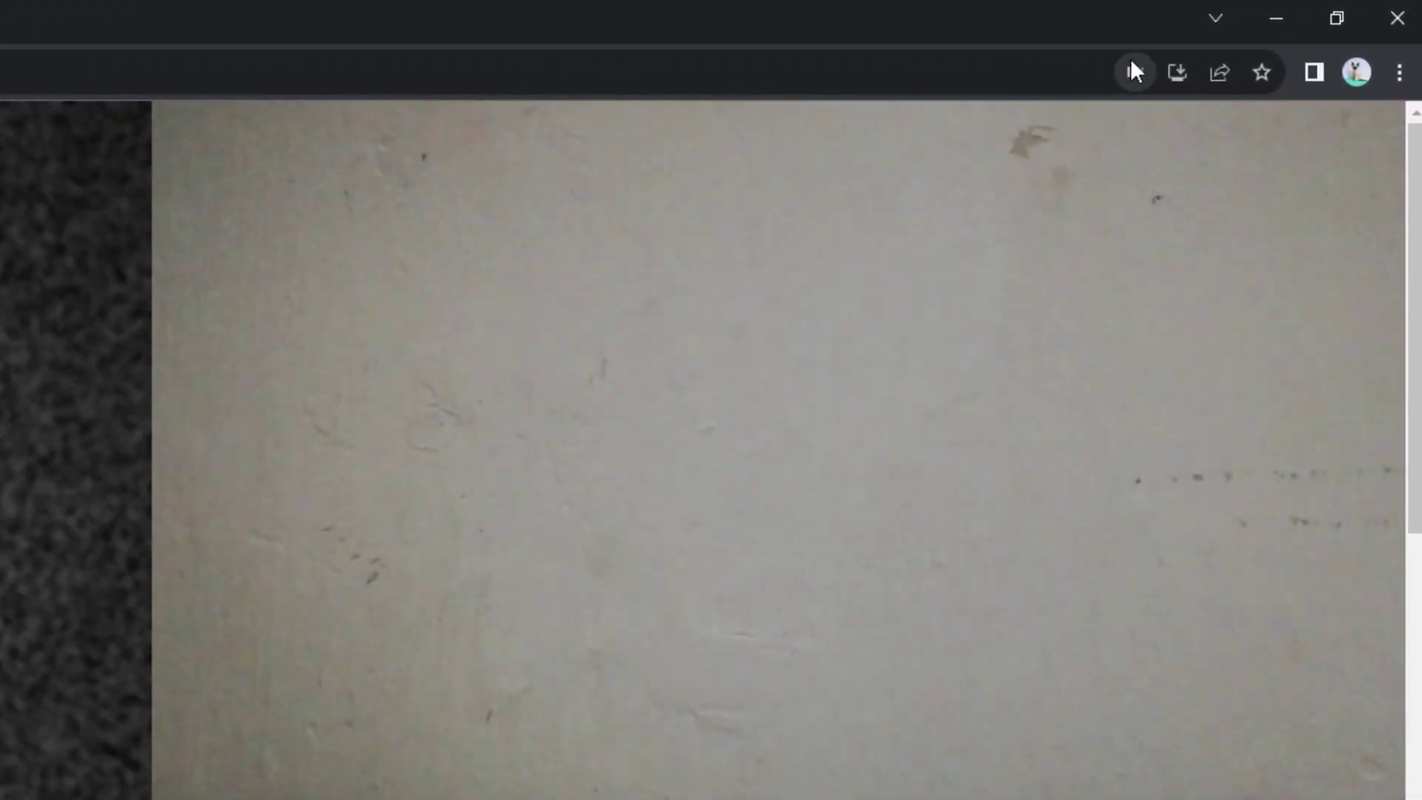
left_click(1134, 71)
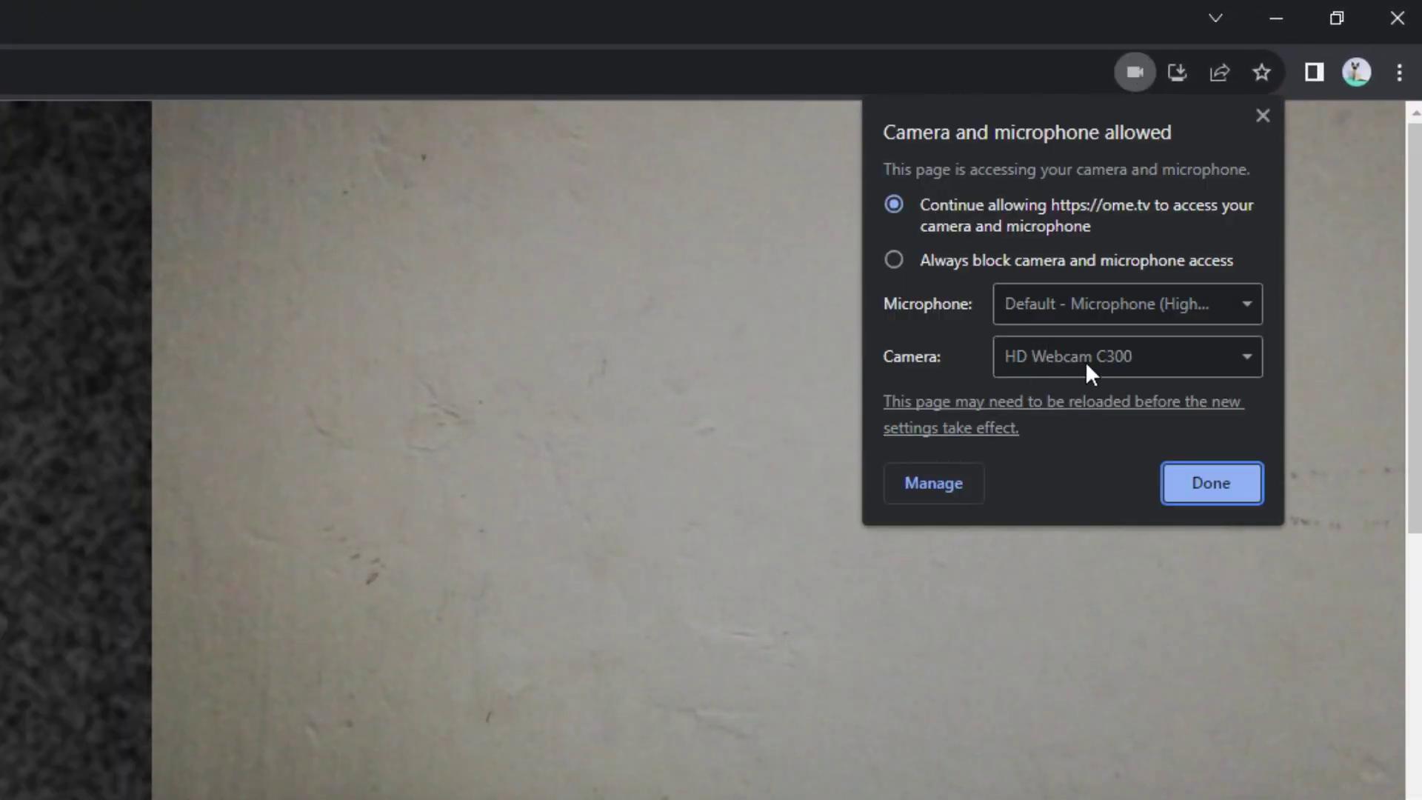